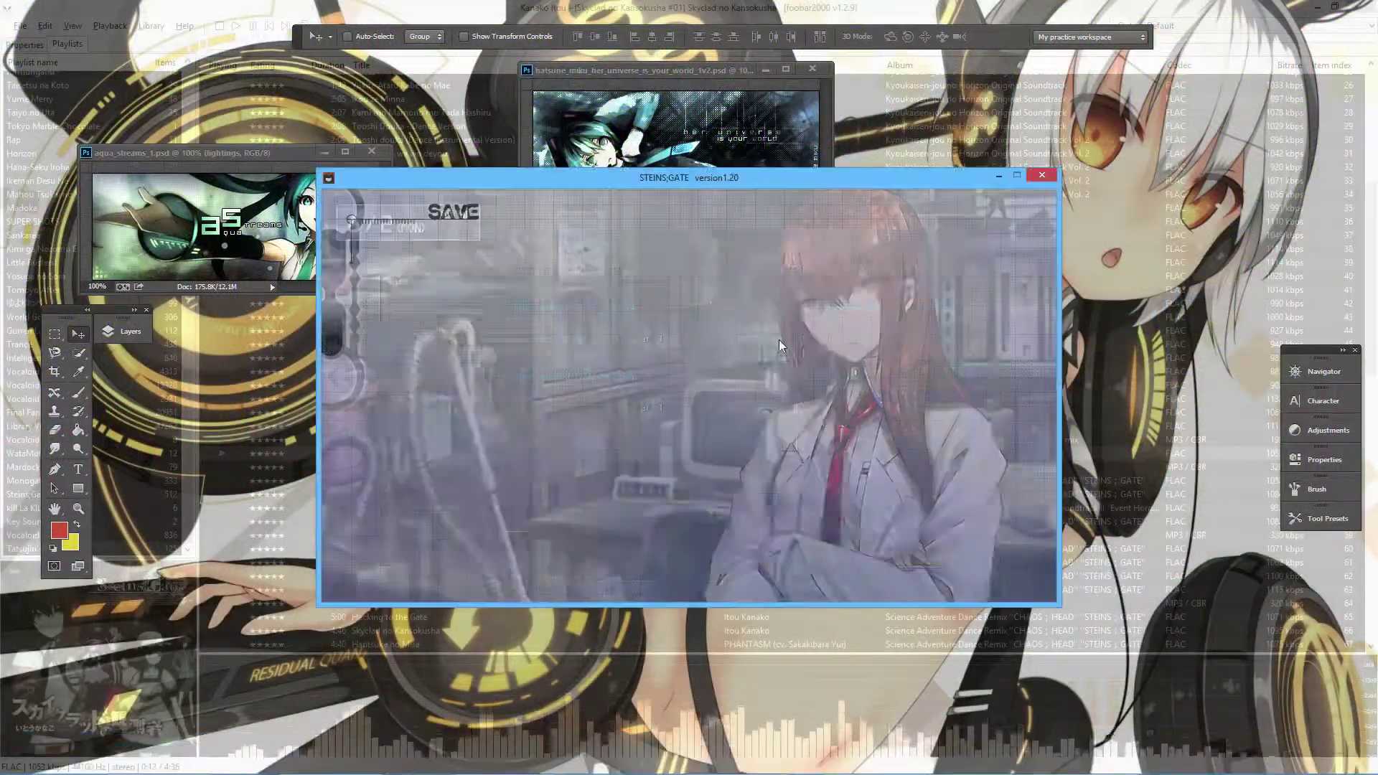
- Save Steins;Gate progress over the existing slot, then quit the game
left_click(847, 287)
left_click(658, 377)
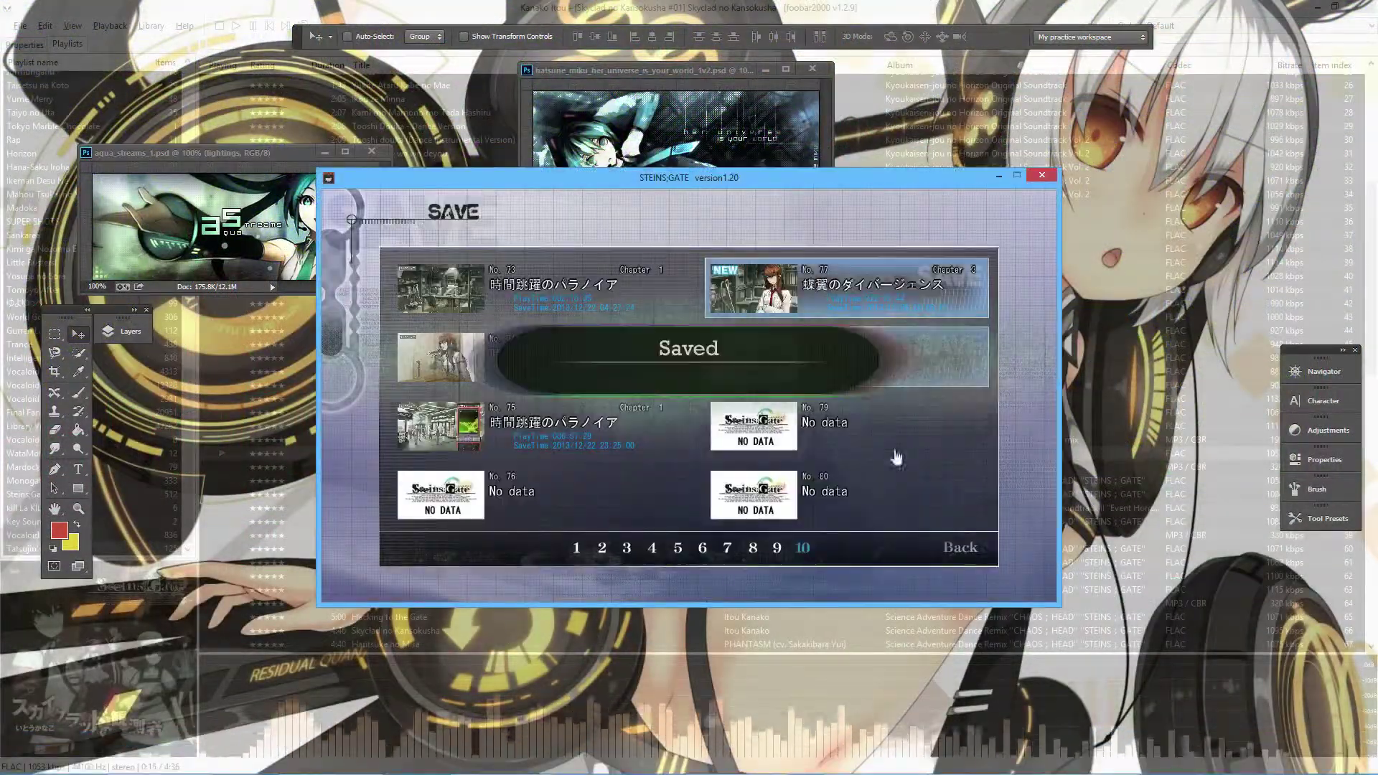
key("alt+F4")
key("Return")
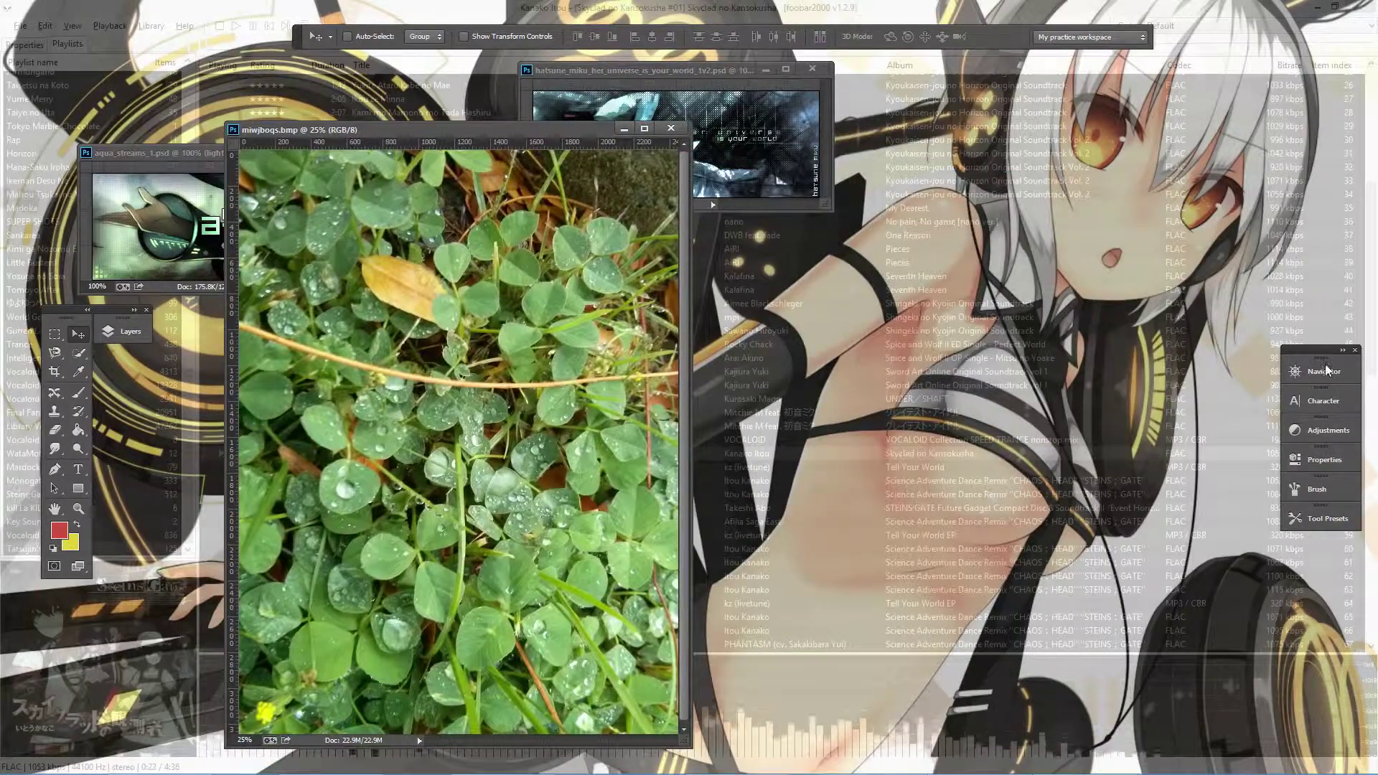
- Zoom both clover photos out to 8.33% and 12.5% and arrange their windows
left_click(1324, 371)
left_click(1181, 445)
left_click_drag(689, 747, 440, 421)
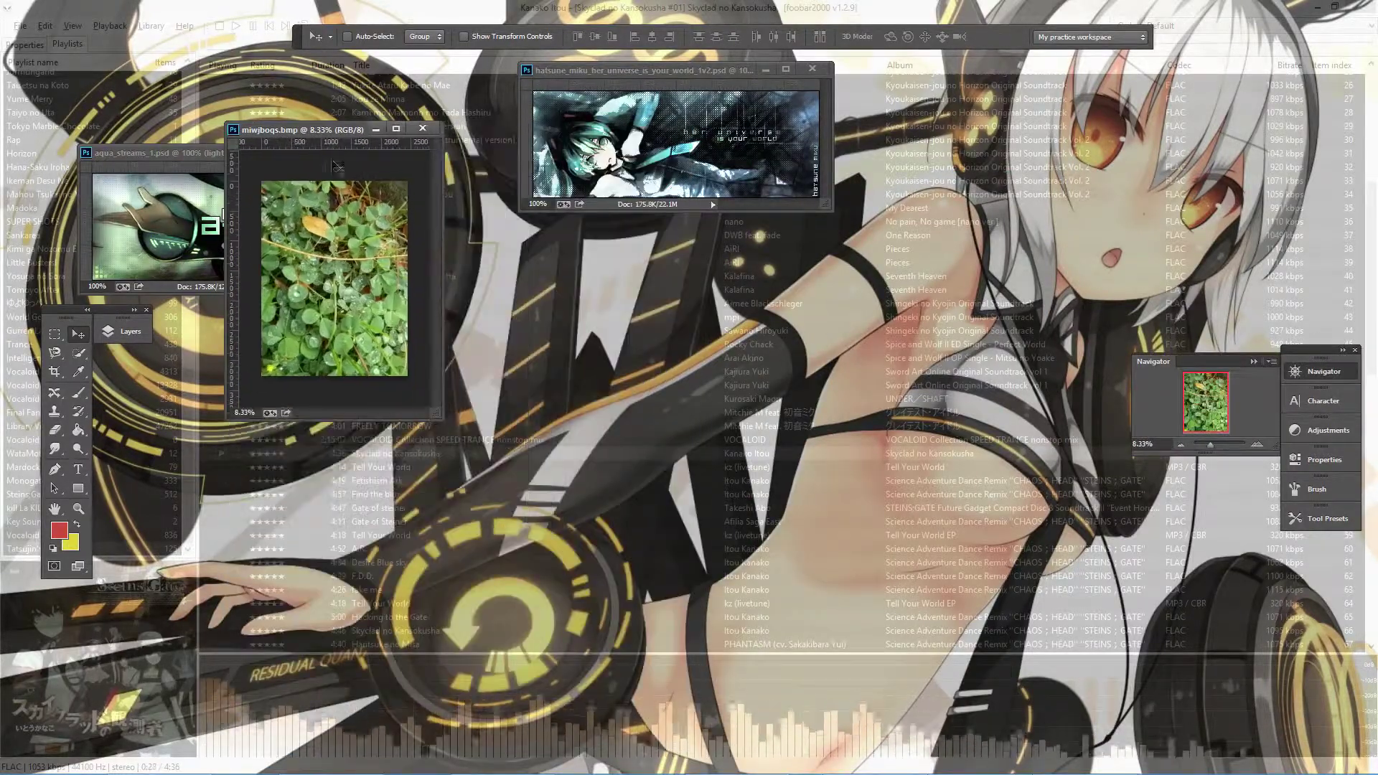
mouse_move(325, 131)
left_mouse_down()
mouse_move(299, 468)
mouse_move(323, 465)
left_mouse_up()
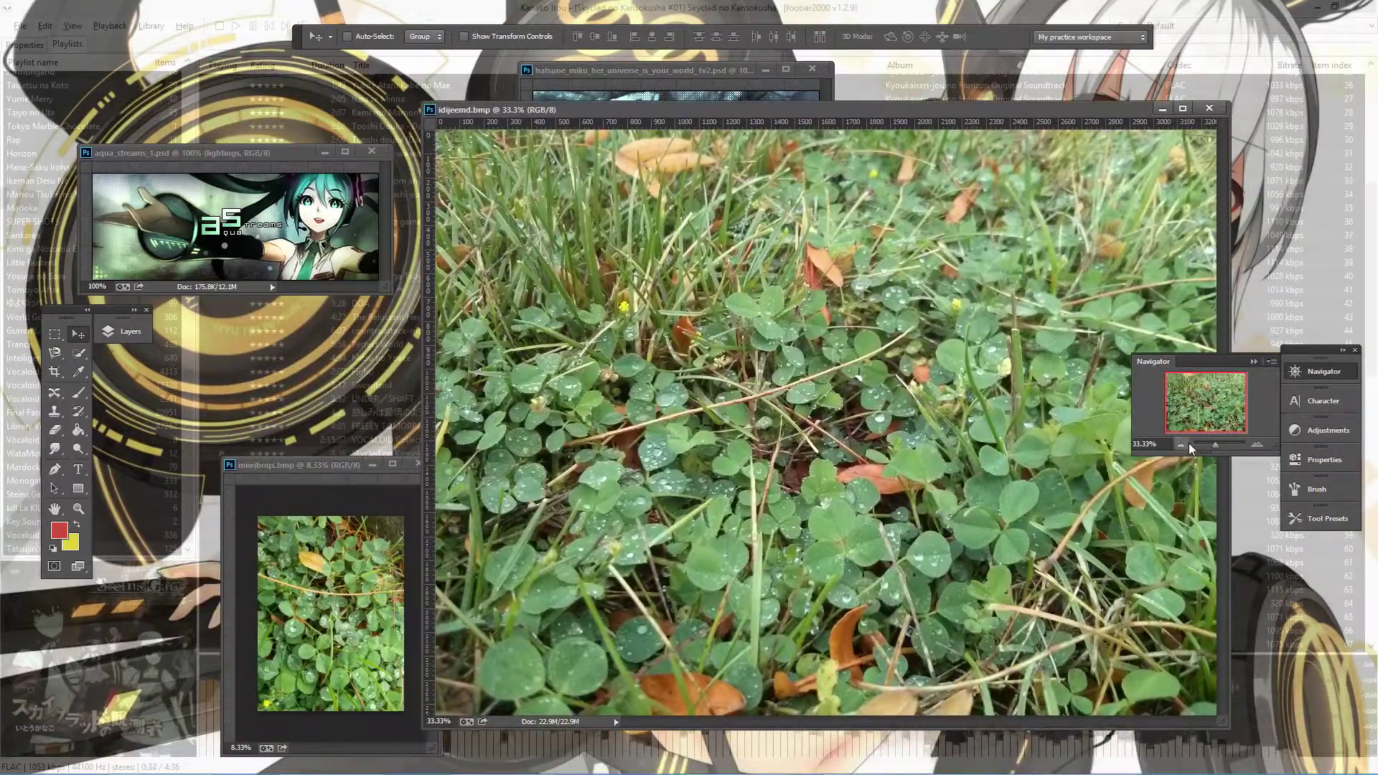
left_click(1180, 445)
left_click_drag(1228, 724, 836, 453)
left_click_drag(617, 109, 844, 441)
- Check the second photo's image size without changing it, then close idijeemd.bmp
right_click(844, 441)
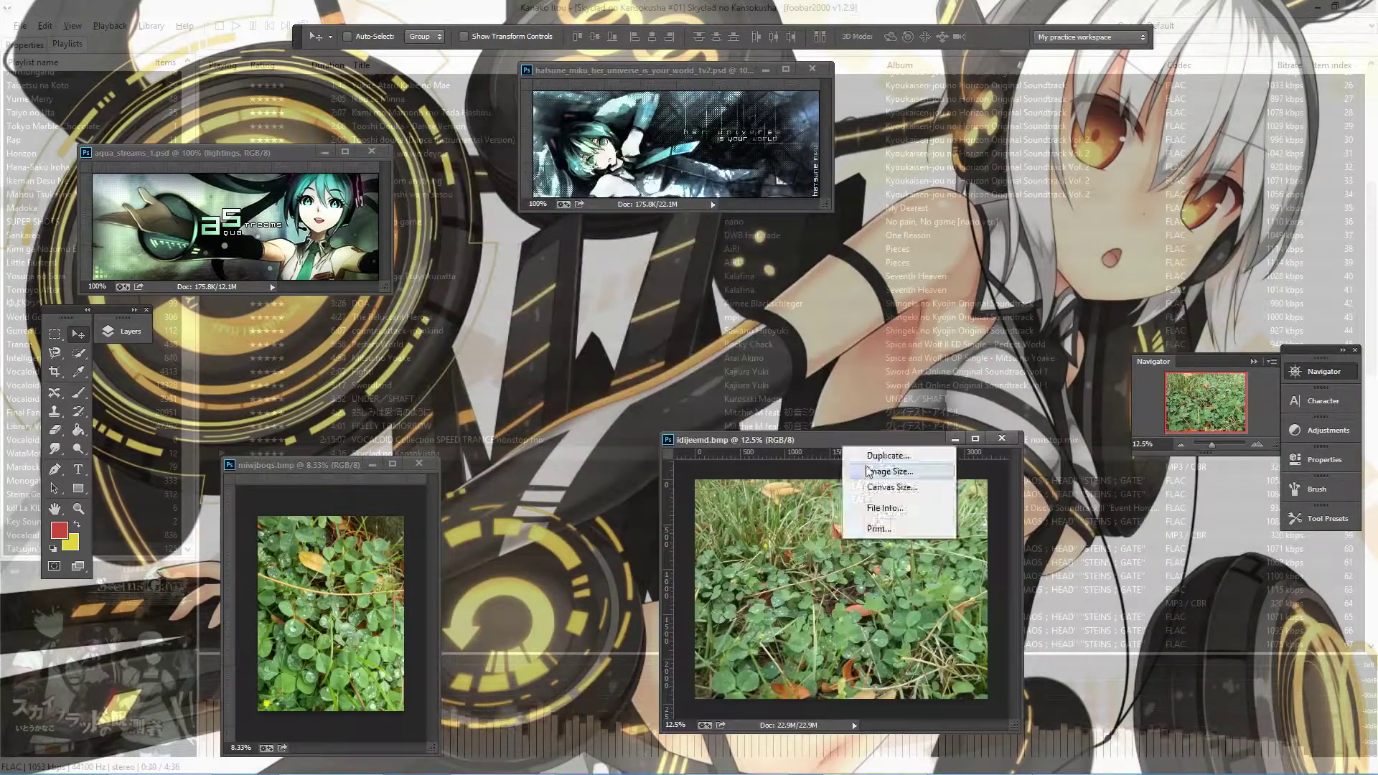
left_click(868, 471)
left_click(280, 484)
key("ctrl+alt+i")
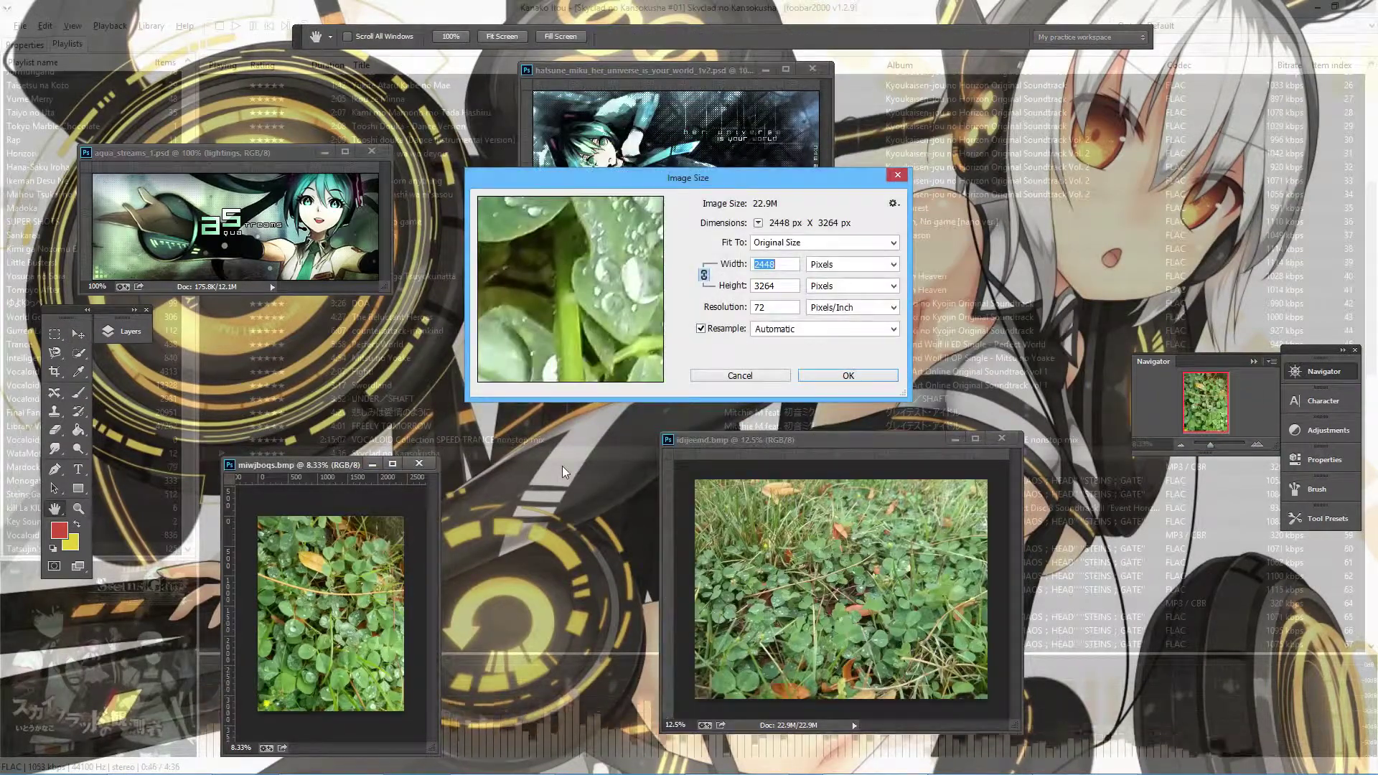
left_click(740, 375)
left_click(1002, 438)
- Resize the clover photo to 1440×1920 by entering a height of 1920
left_click_drag(302, 464, 806, 261)
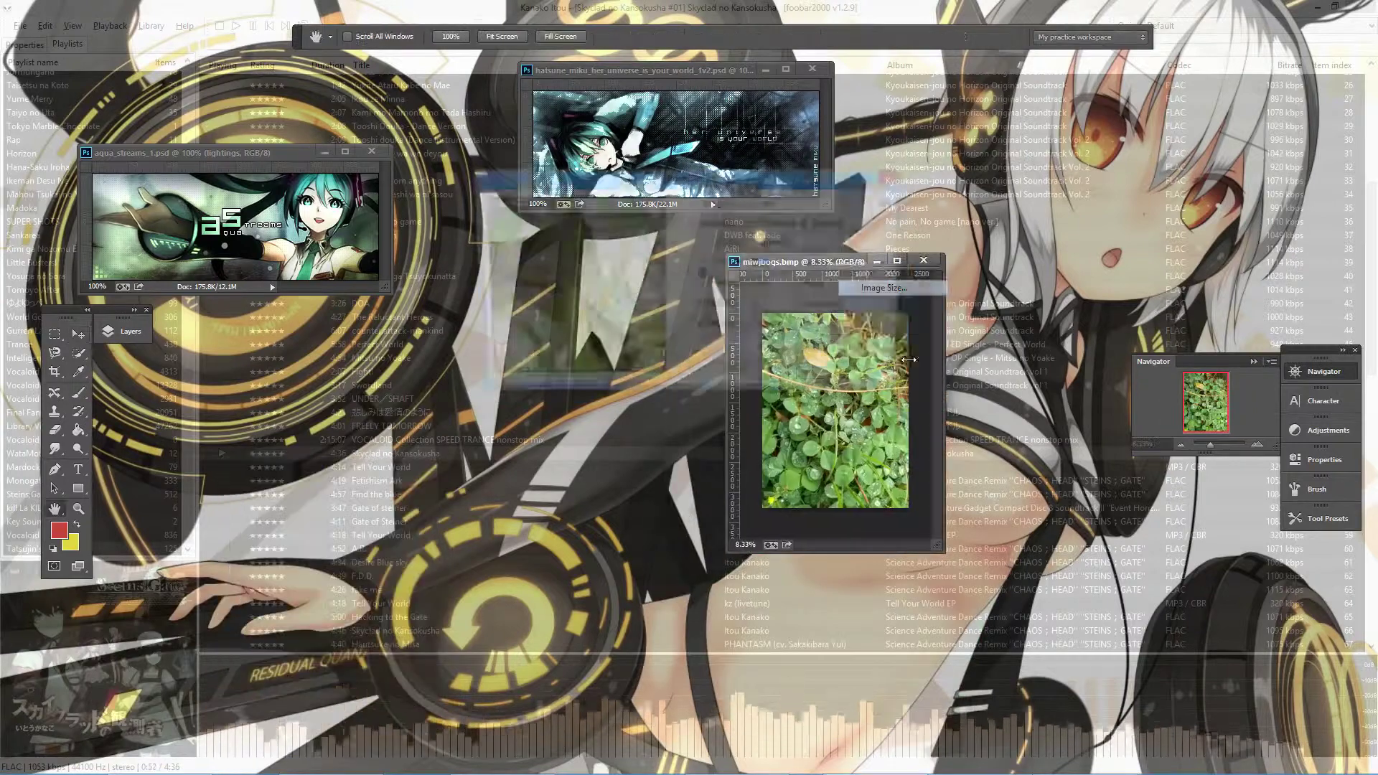
key("ctrl+alt+i")
left_click(794, 330)
left_click(825, 413)
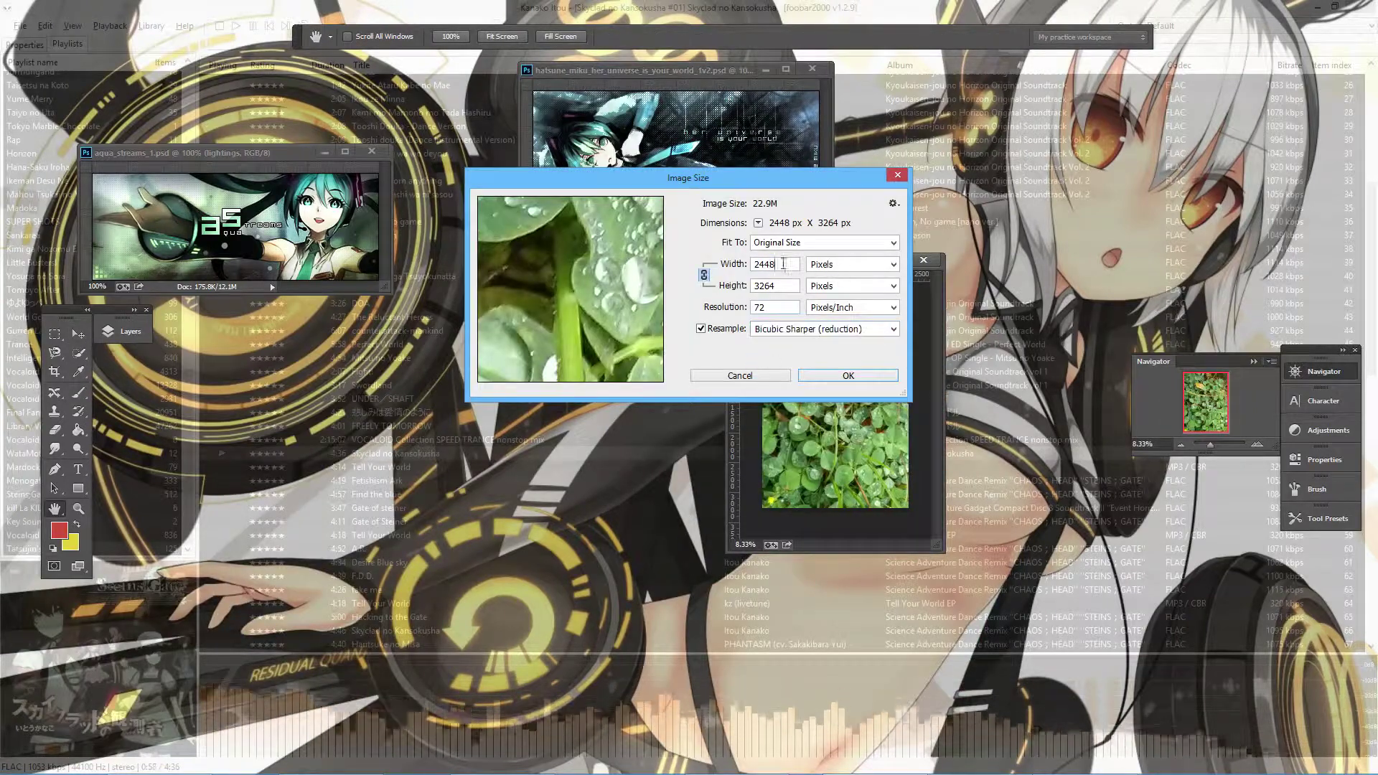
type("1920")
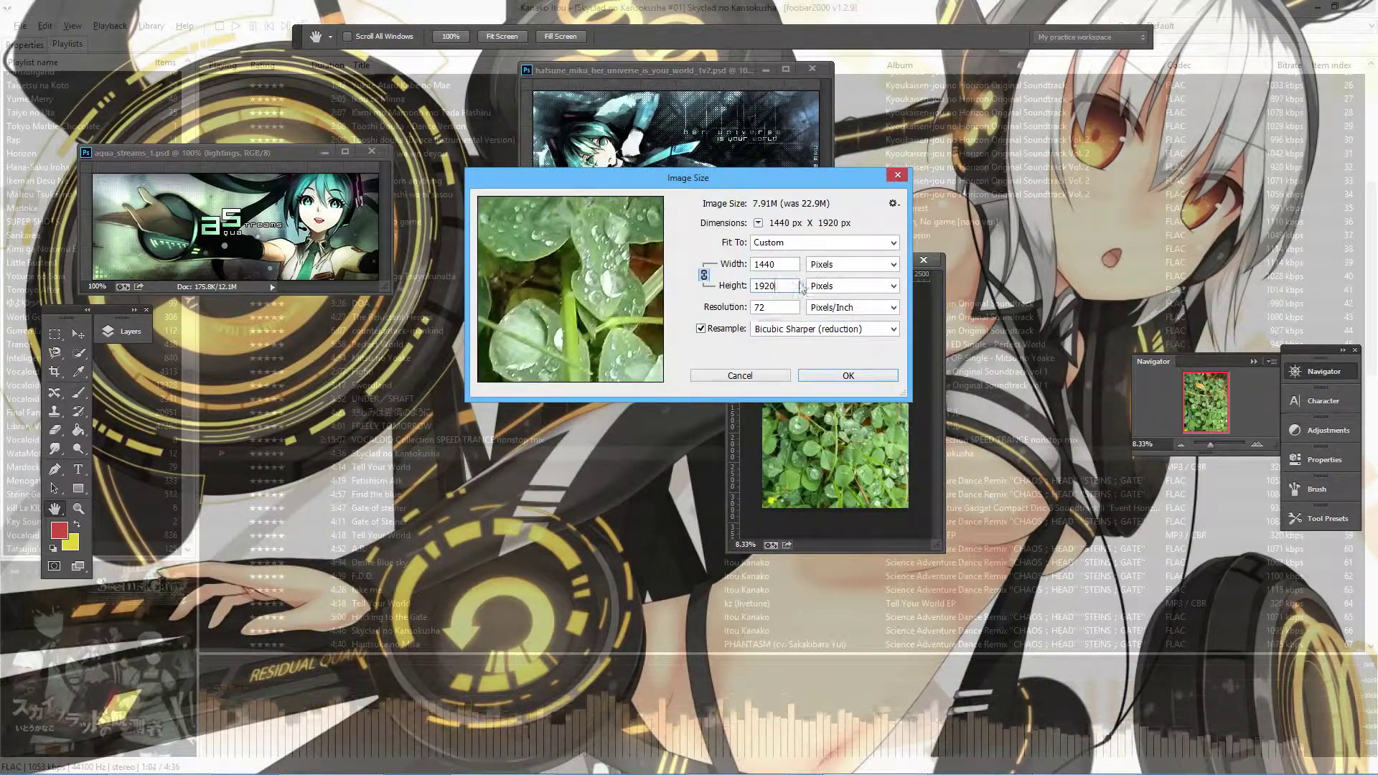
key("Return")
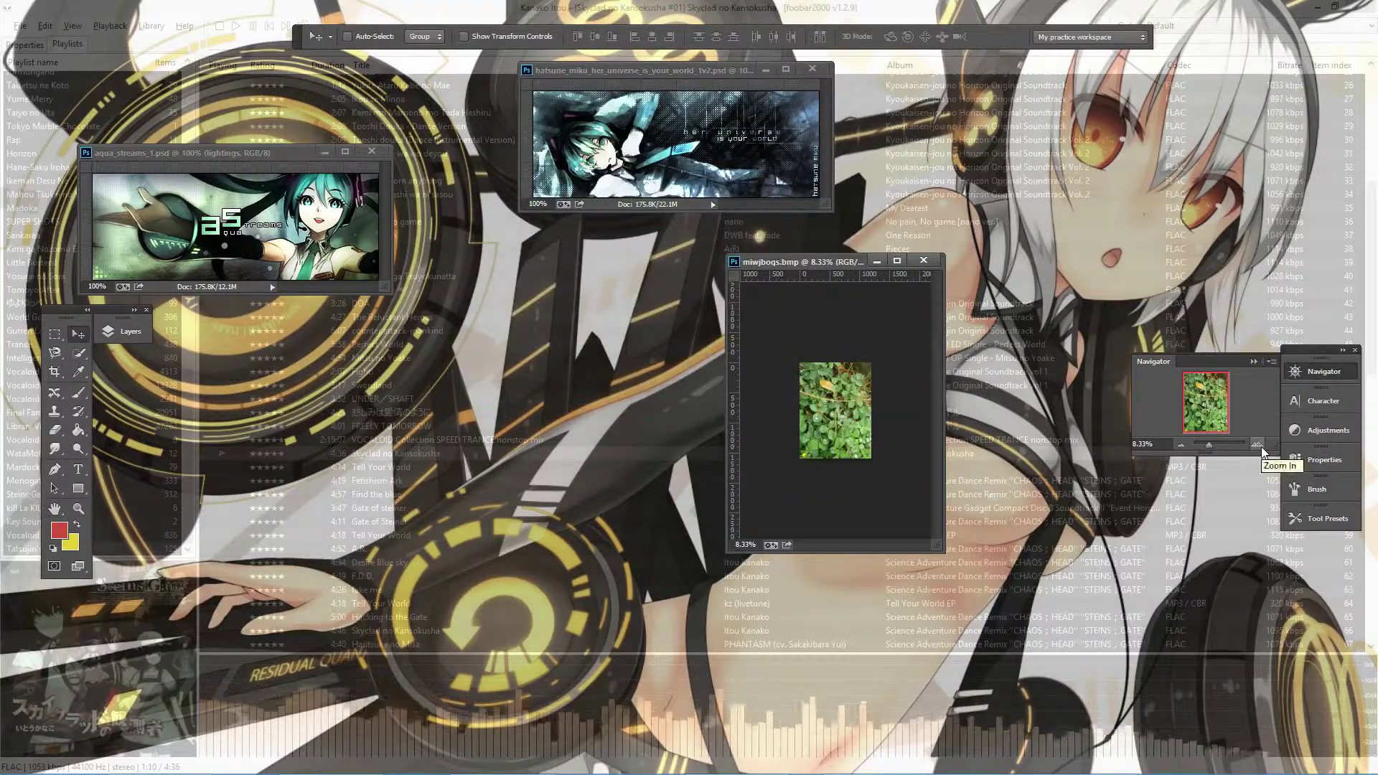
- Resize the clover photo to 1200×1600 px
left_click(1257, 445)
right_click(786, 262)
left_click(820, 283)
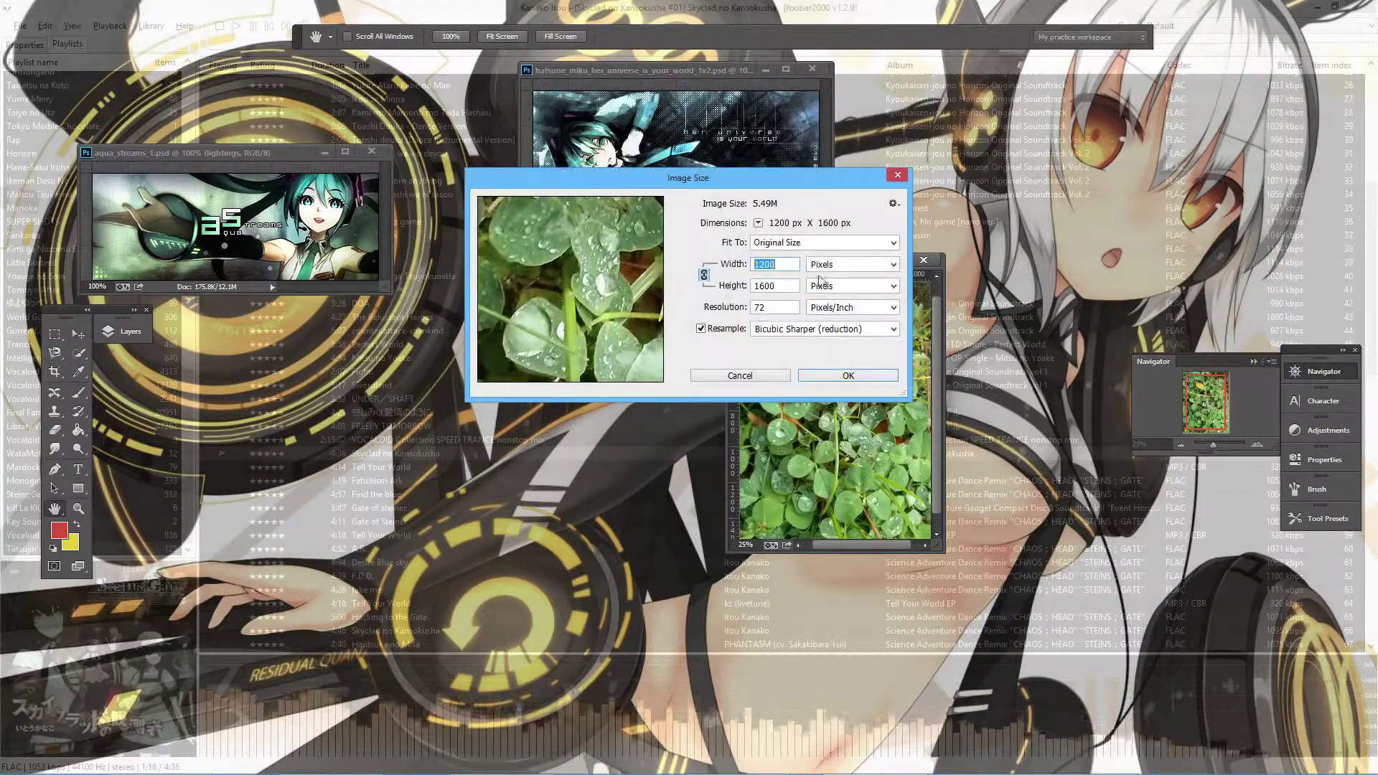
left_click(782, 244)
left_click(786, 258)
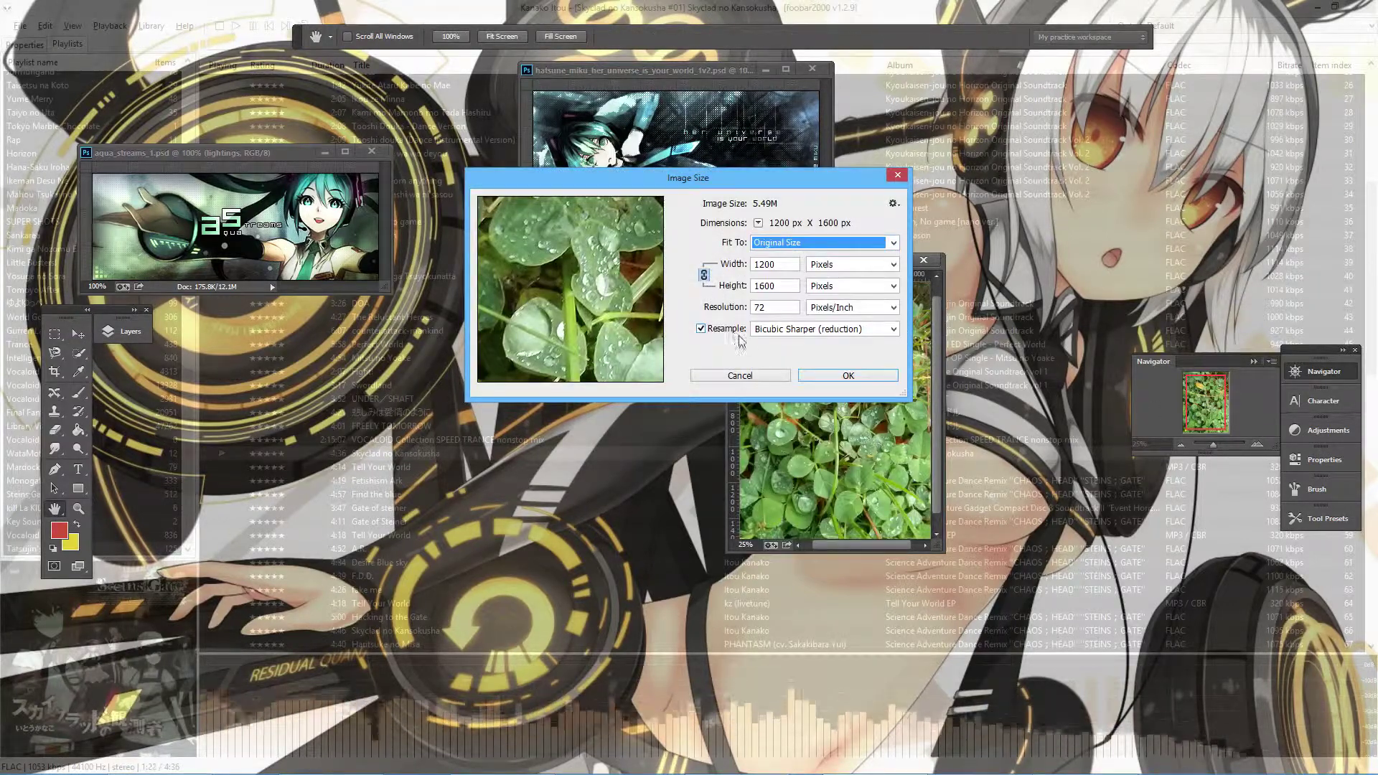
left_click(848, 375)
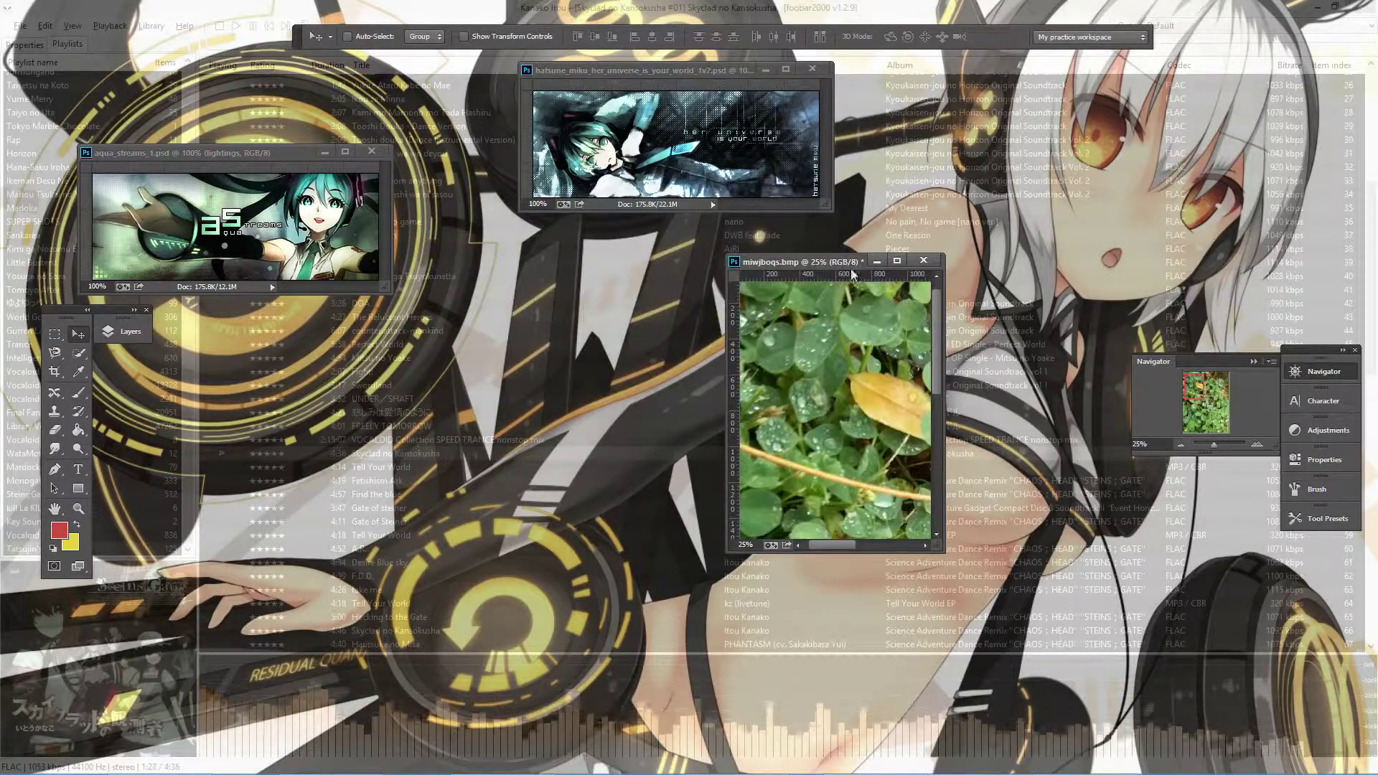
- Try a value of 160 in Image Size, then cancel without changes
right_click(740, 261)
left_click(790, 286)
key("Tab")
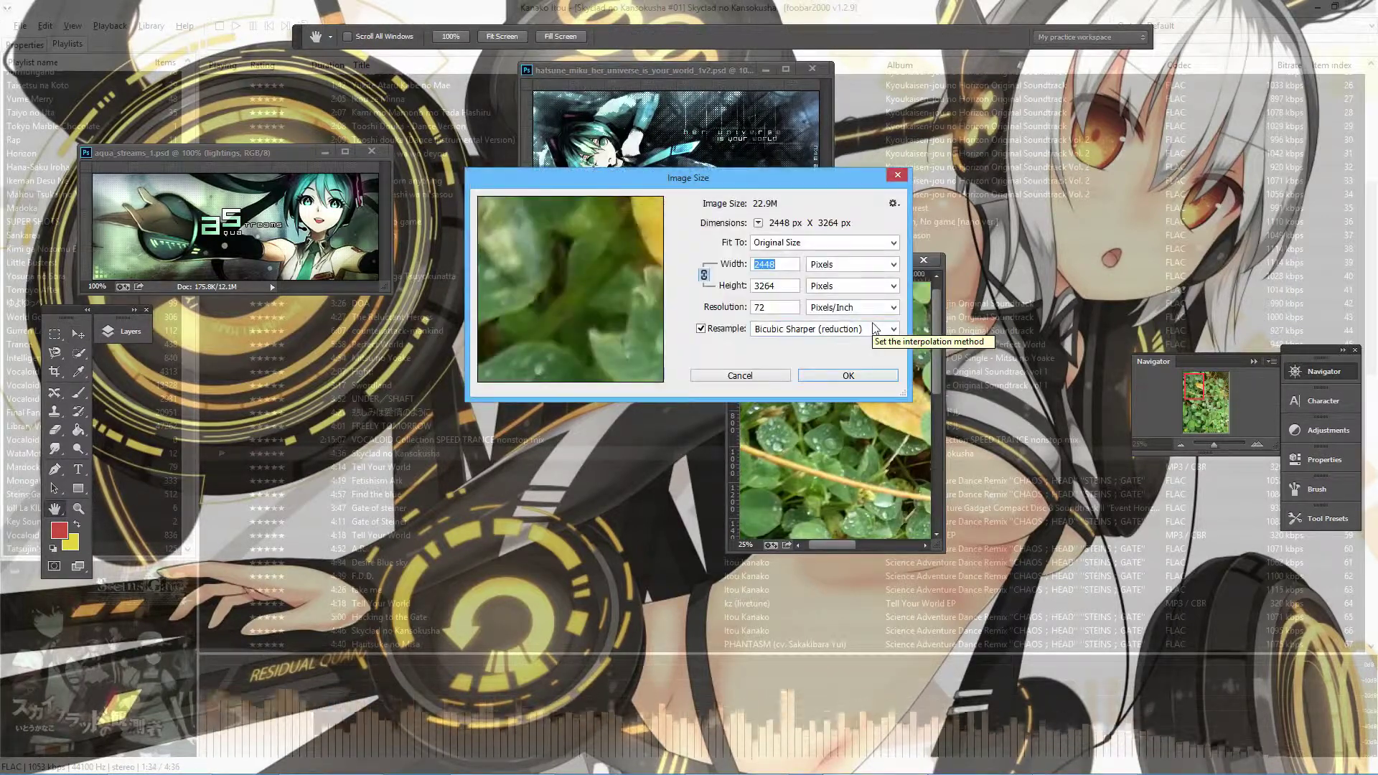
type("160")
left_click(740, 375)
- Inspect the clover photo at 100% in an enlarged window, panning to the yellow leaf
left_click(1260, 447)
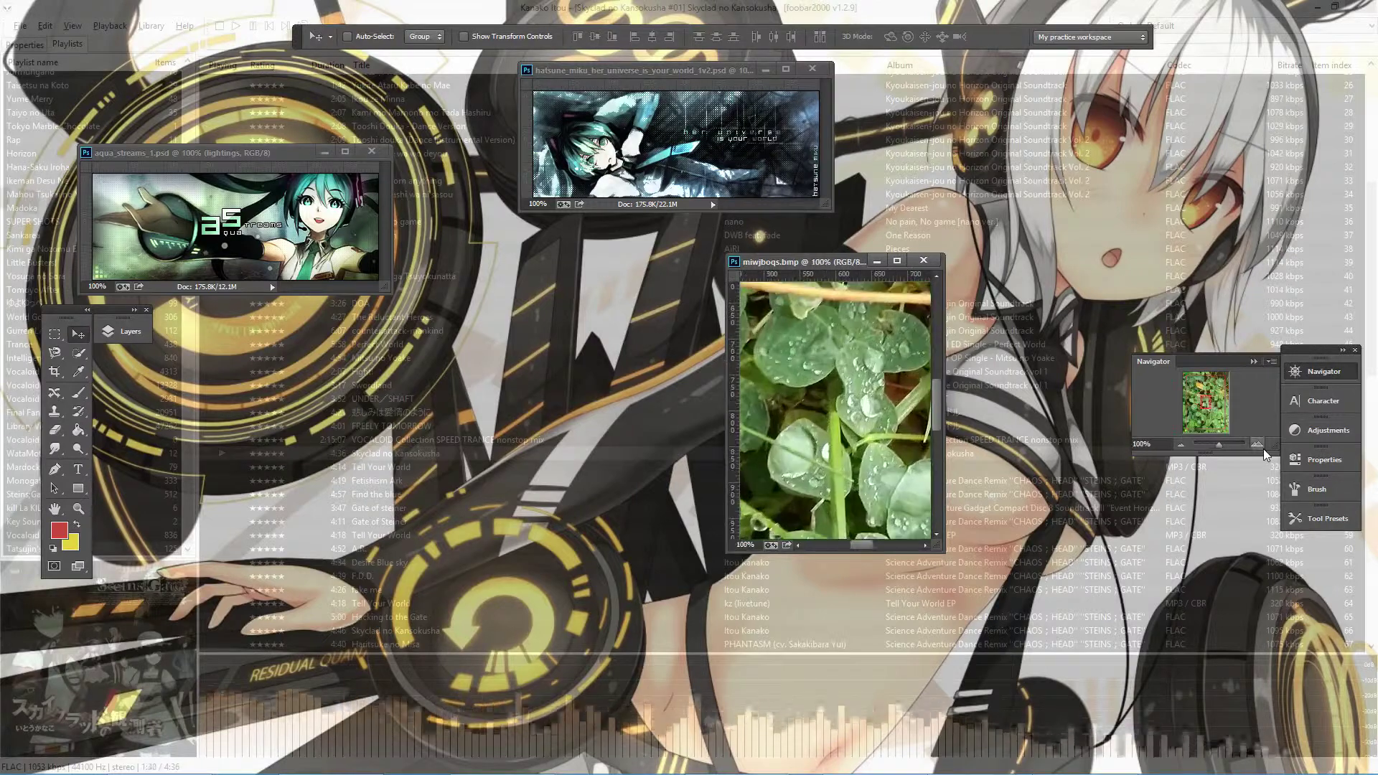
left_click_drag(811, 266, 473, 185)
left_click_drag(599, 463, 1131, 764)
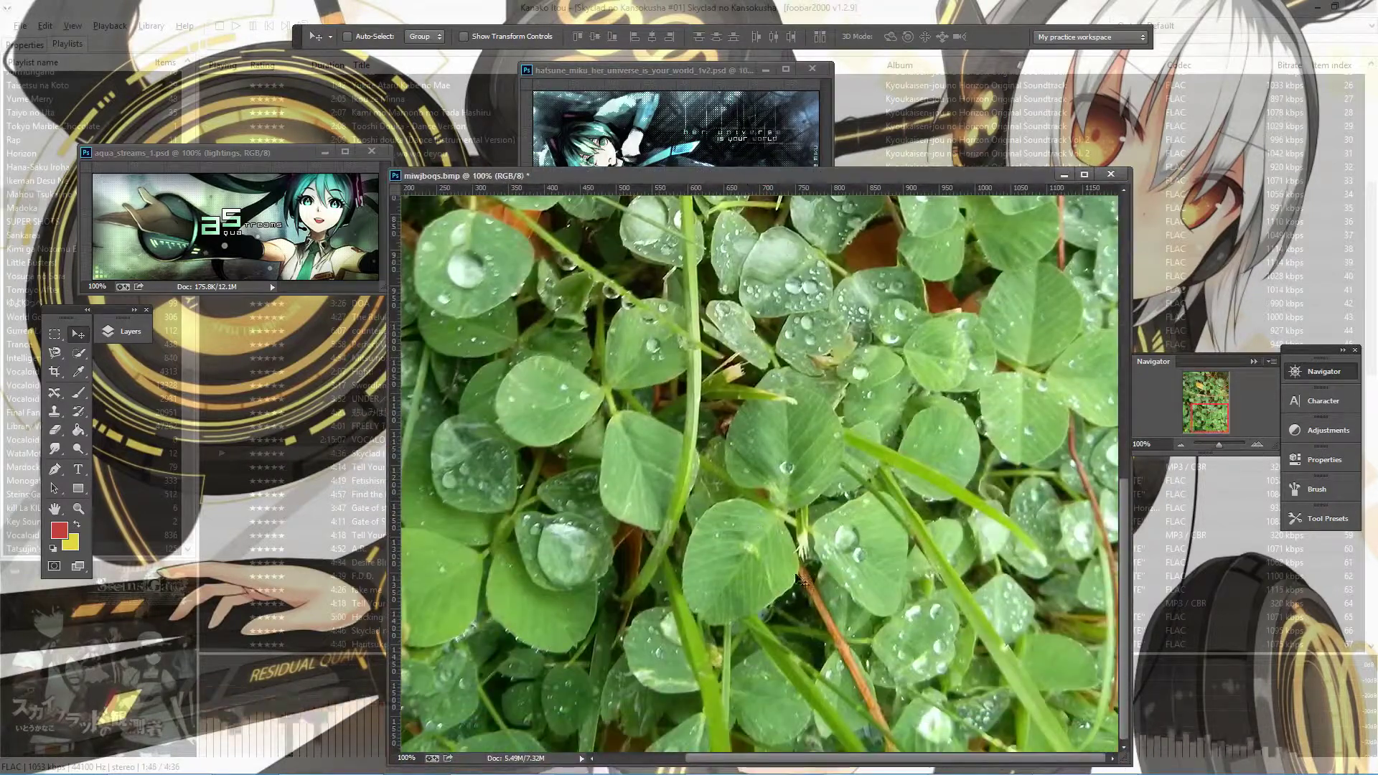
left_click_drag(657, 346, 716, 508)
mouse_move(620, 316)
left_mouse_down()
mouse_move(678, 477)
mouse_move(595, 461)
left_mouse_up()
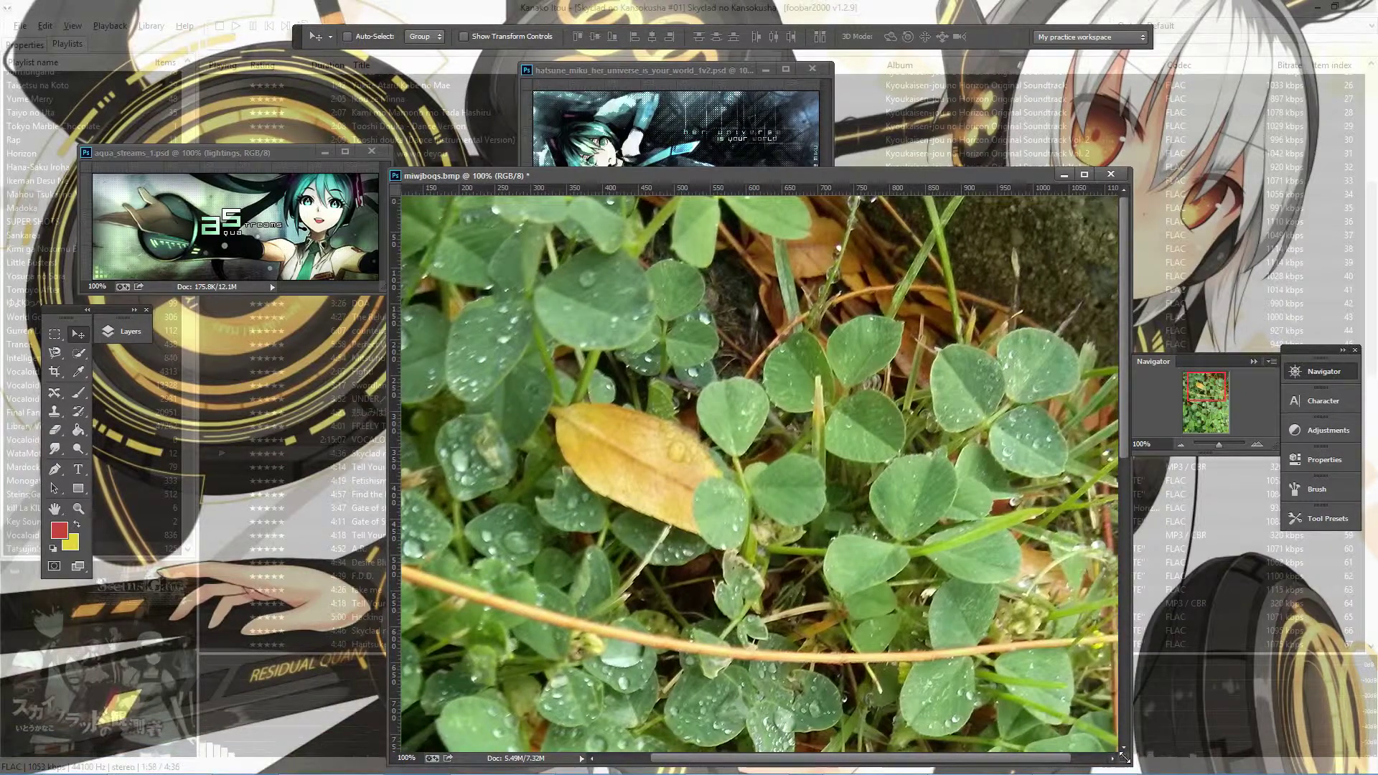
mouse_move(1124, 765)
left_mouse_down()
mouse_move(1059, 739)
mouse_move(859, 751)
left_mouse_up()
- Zoom back out to 33.33% and duplicate the Background layer several times
left_click(1181, 445)
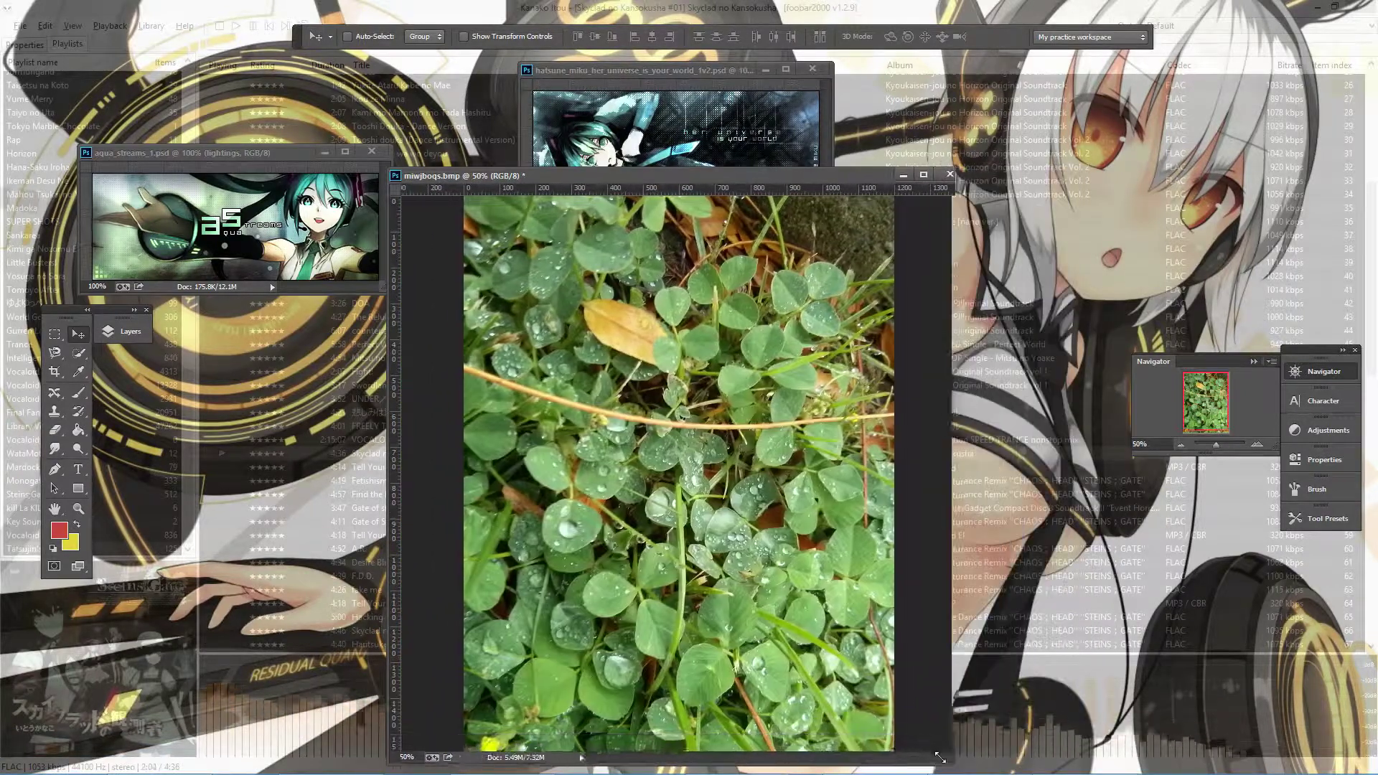
left_click(1181, 445)
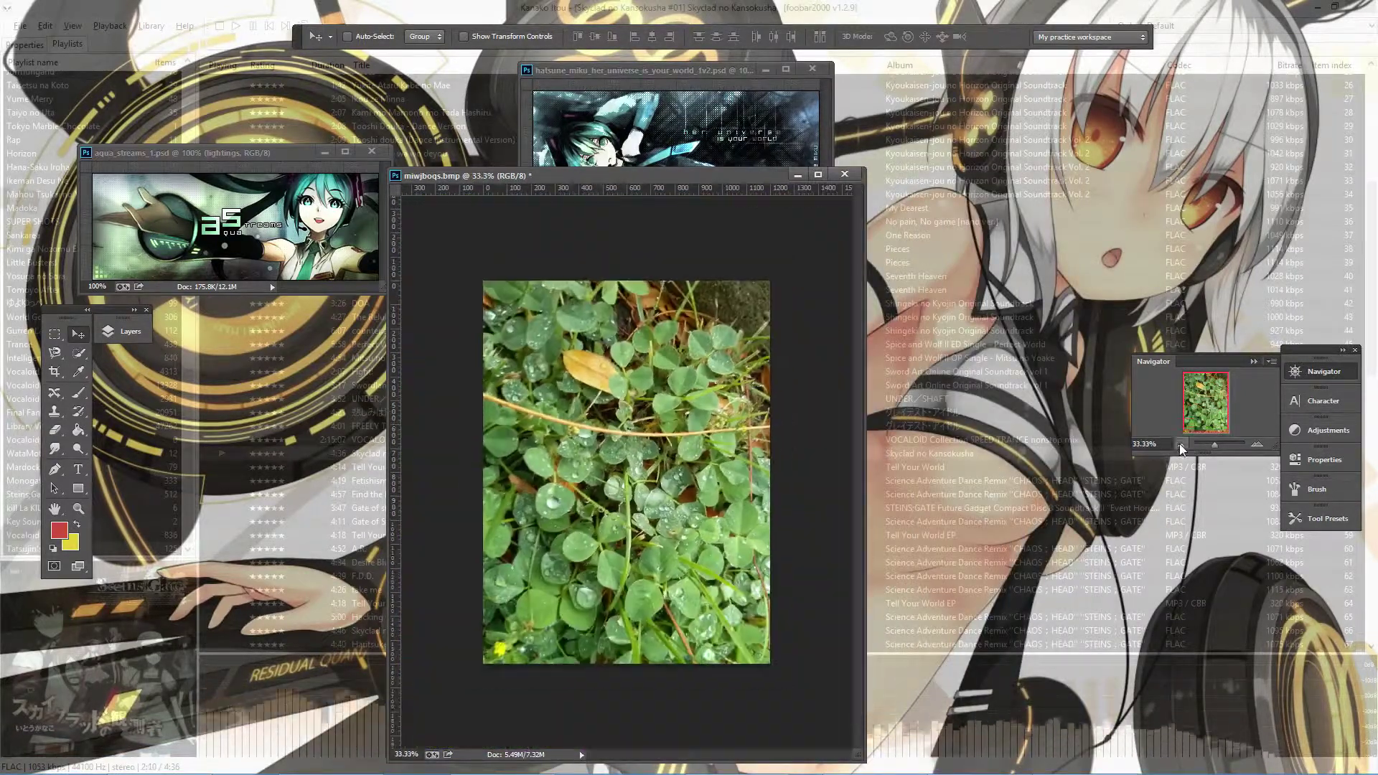
left_click_drag(859, 754, 745, 653)
left_click_drag(574, 175, 674, 267)
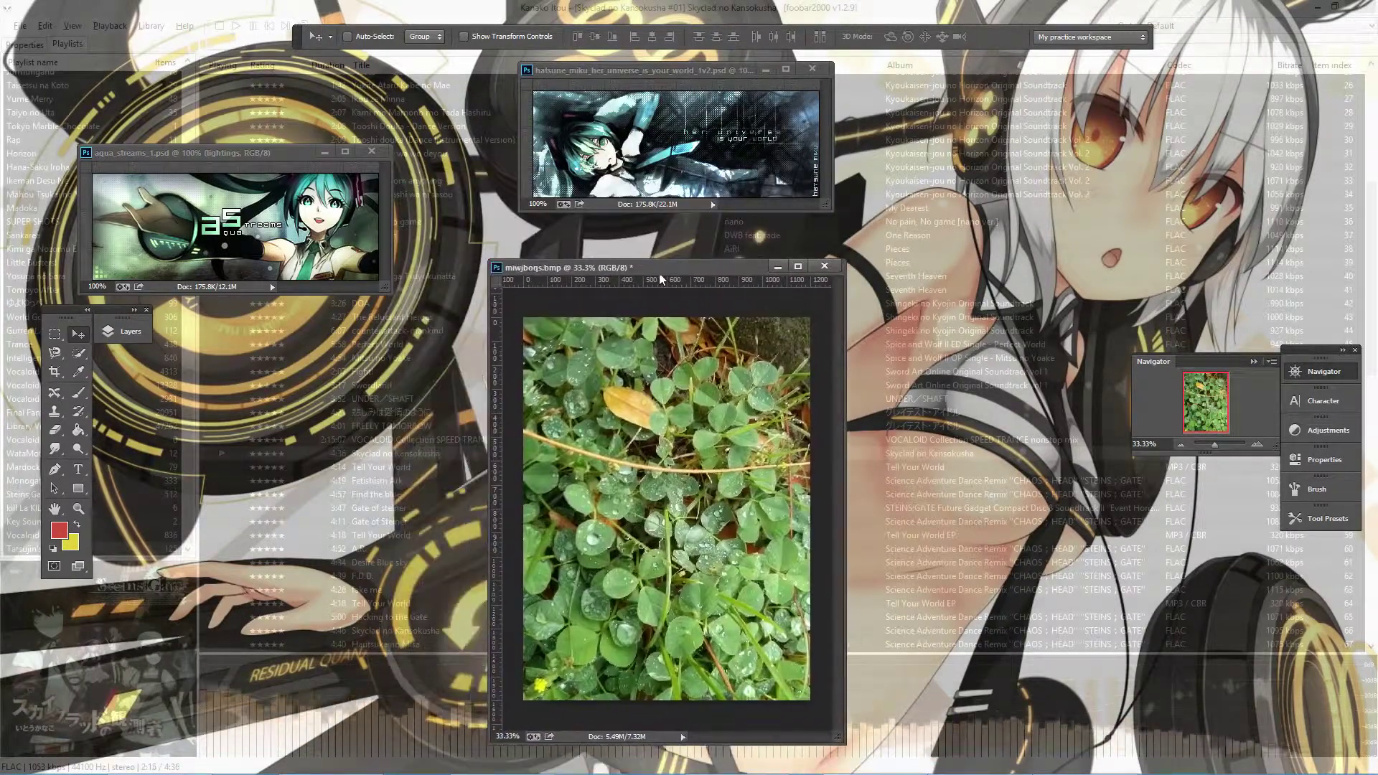
left_click(123, 331)
key("ctrl+j")
key("ctrl+j")
- Rename the top layer to 'sharpened'
right_click(241, 405)
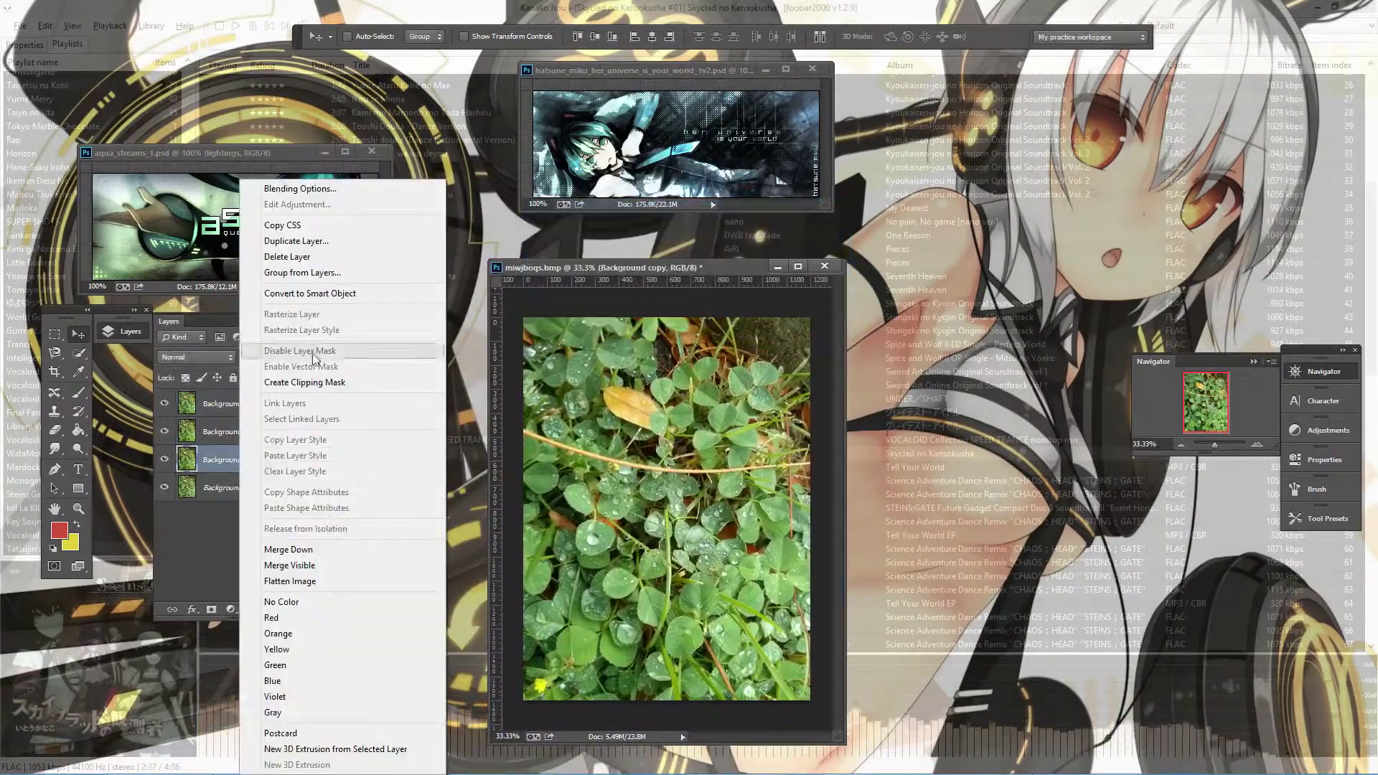
left_click(239, 409)
type("ed")
key("Return")
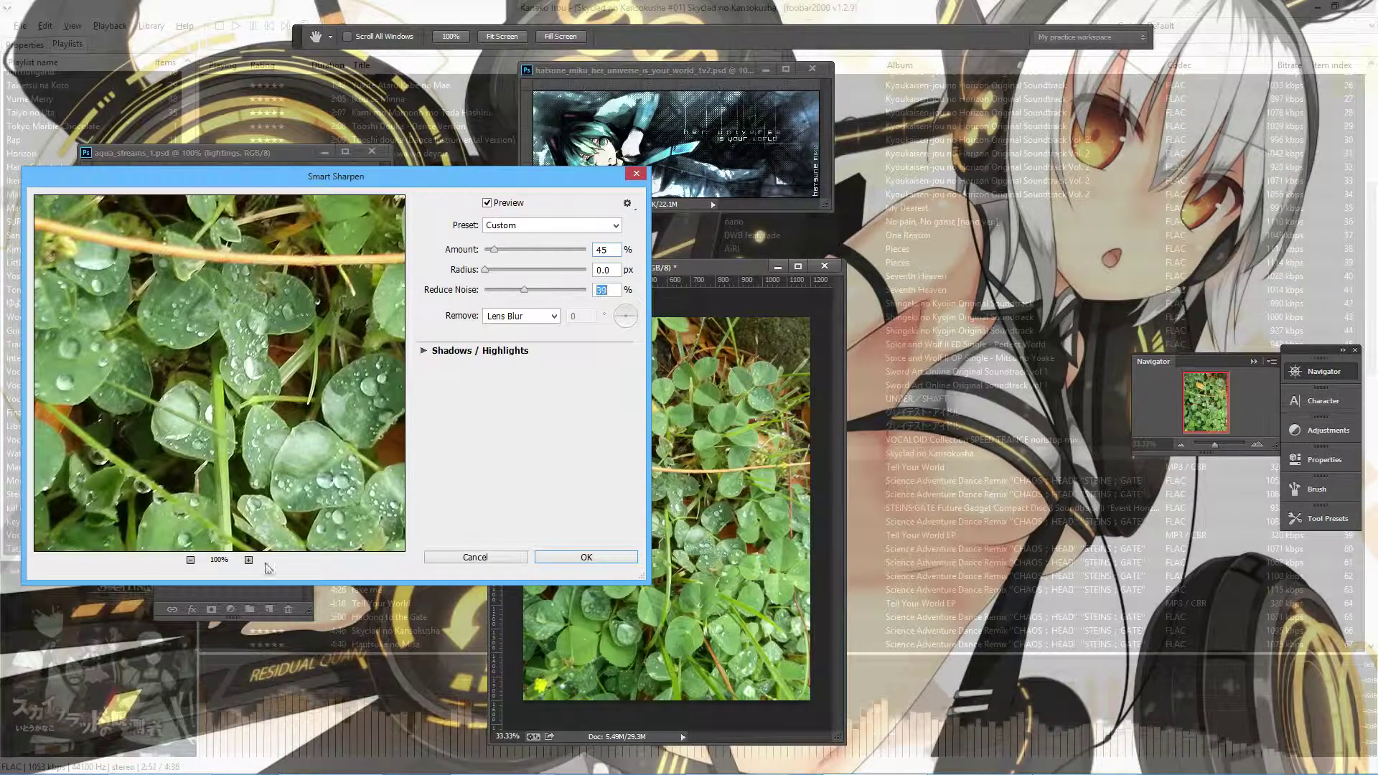
- Apply Smart Sharpen at Amount 45% with lowered Reduce Noise, then view at 100%
left_click(249, 560)
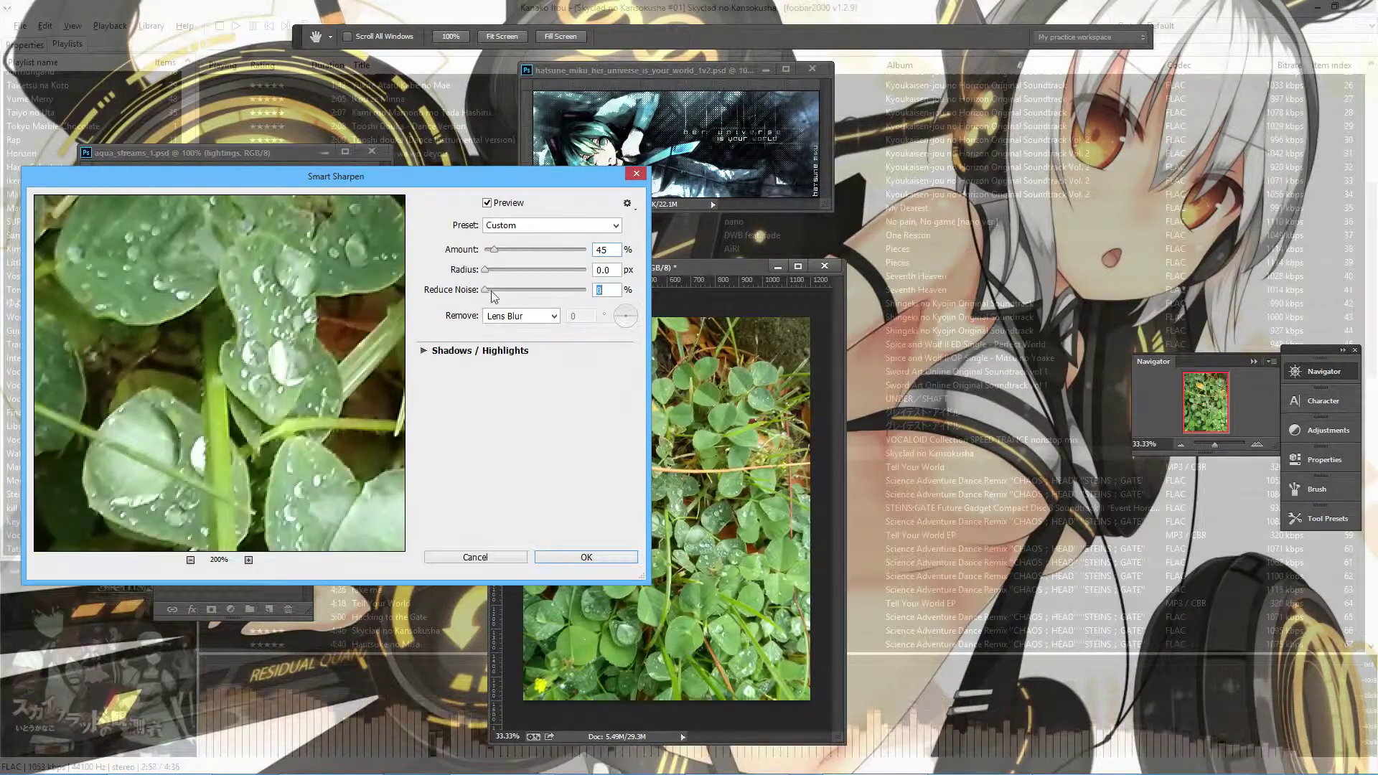
left_click_drag(537, 299, 510, 298)
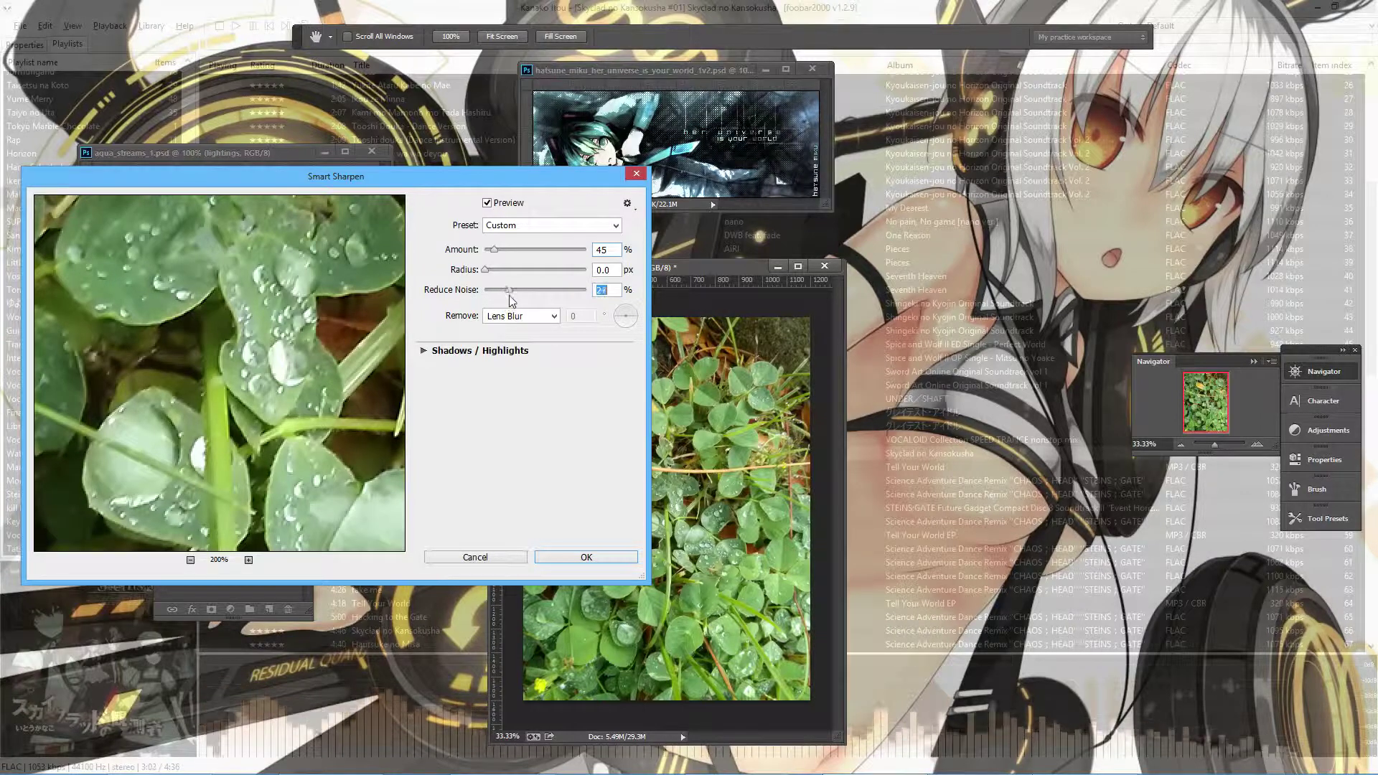
left_click(583, 558)
key("ctrl+1")
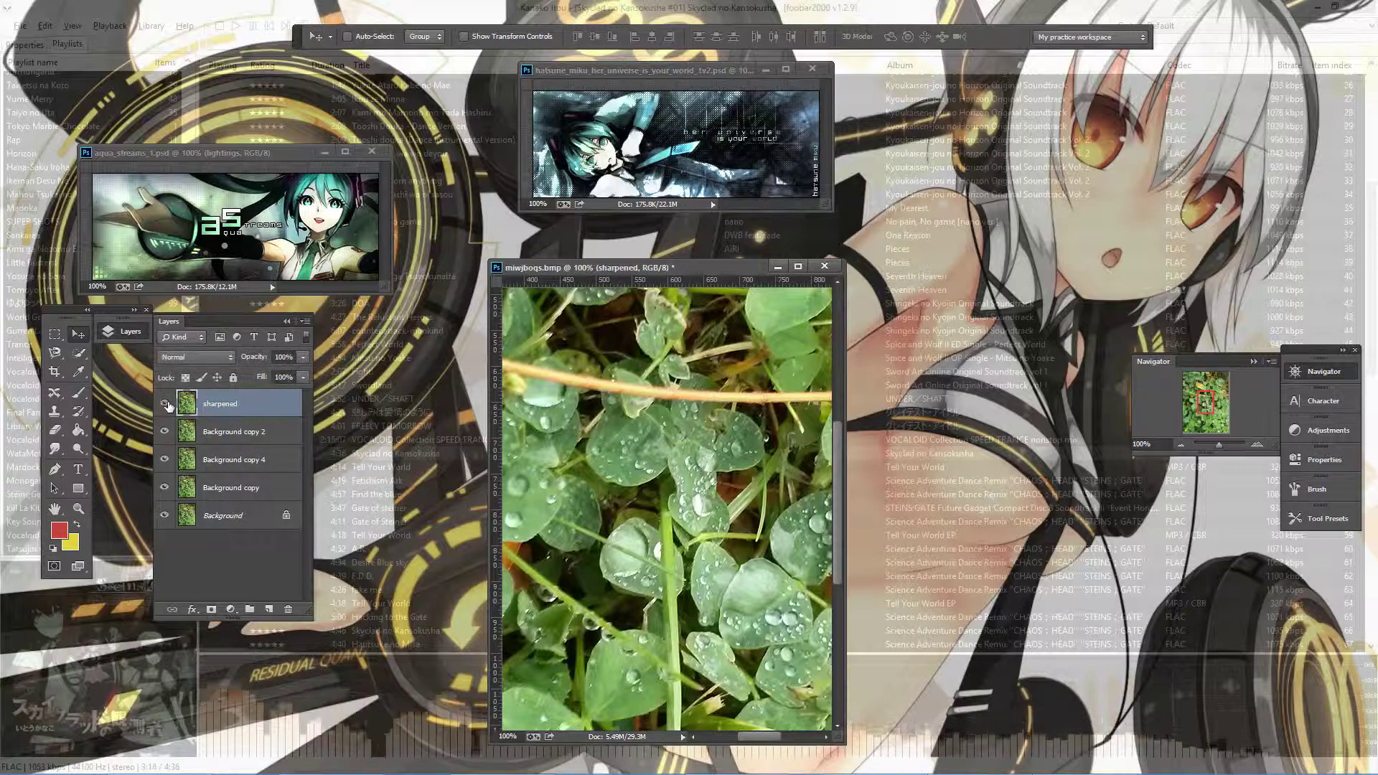
- Move 'sharpened' below Background copy 4, hide copy 4, and select Background copy 2
double_click(1182, 442)
left_click_drag(185, 405, 185, 470)
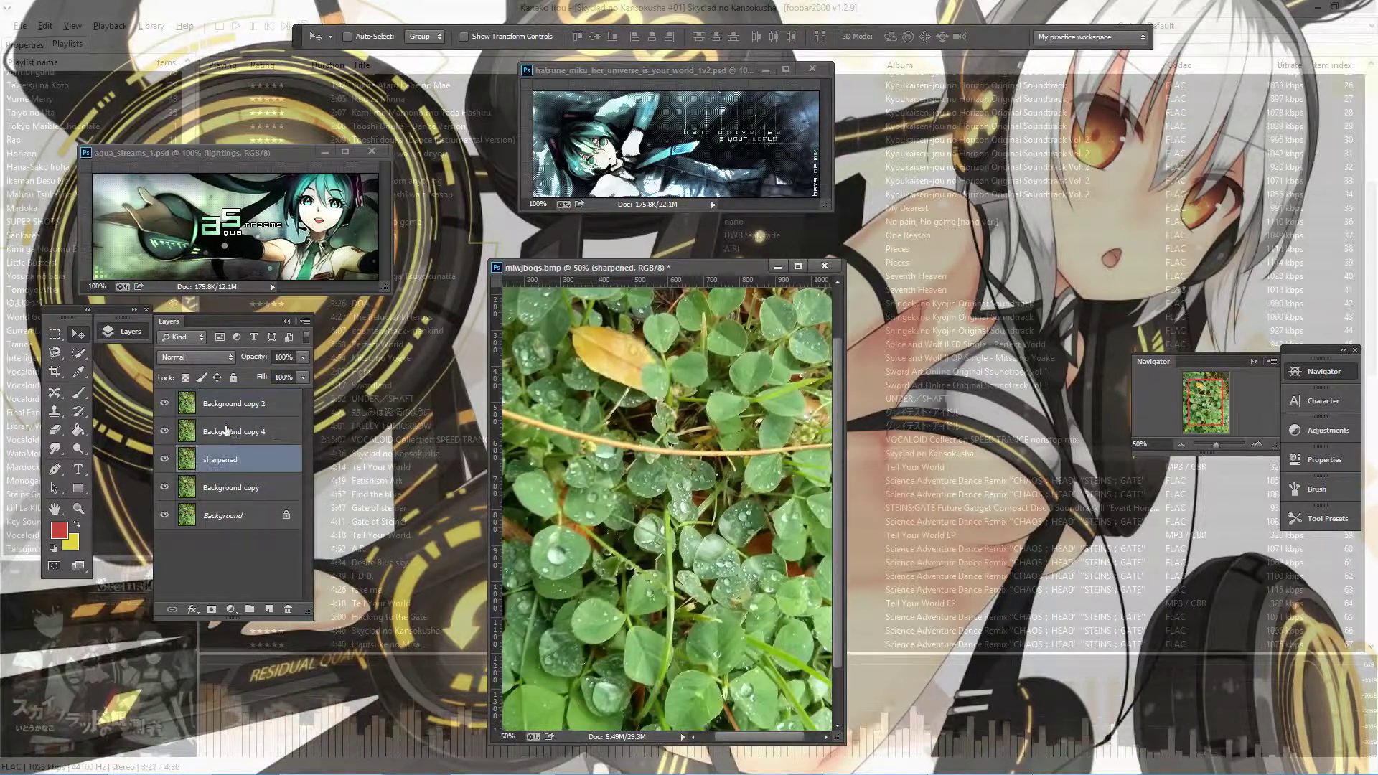
left_click(229, 403)
left_click(164, 431)
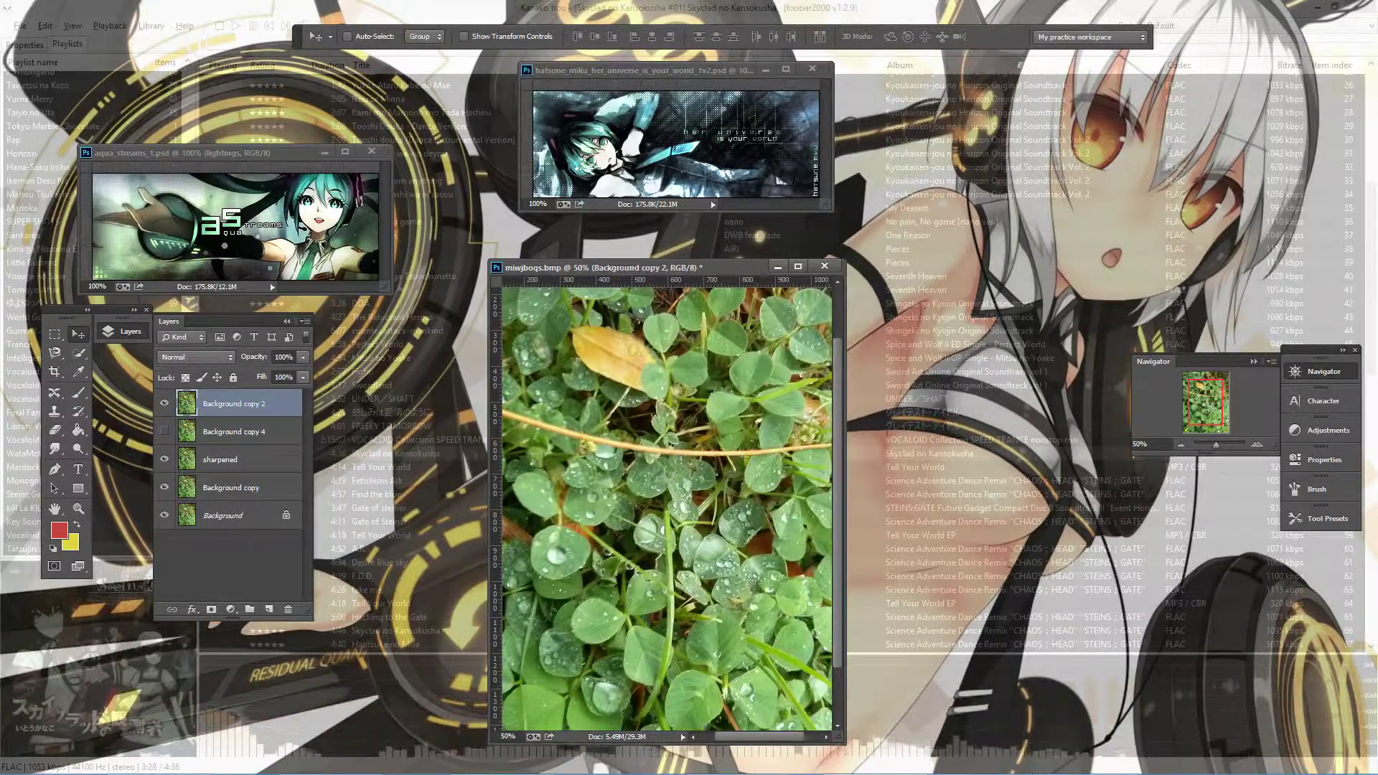
- Blur Background copy 2 and blend it as Multiply at 17% opacity
key("ctrl+alt+f")
key("Return")
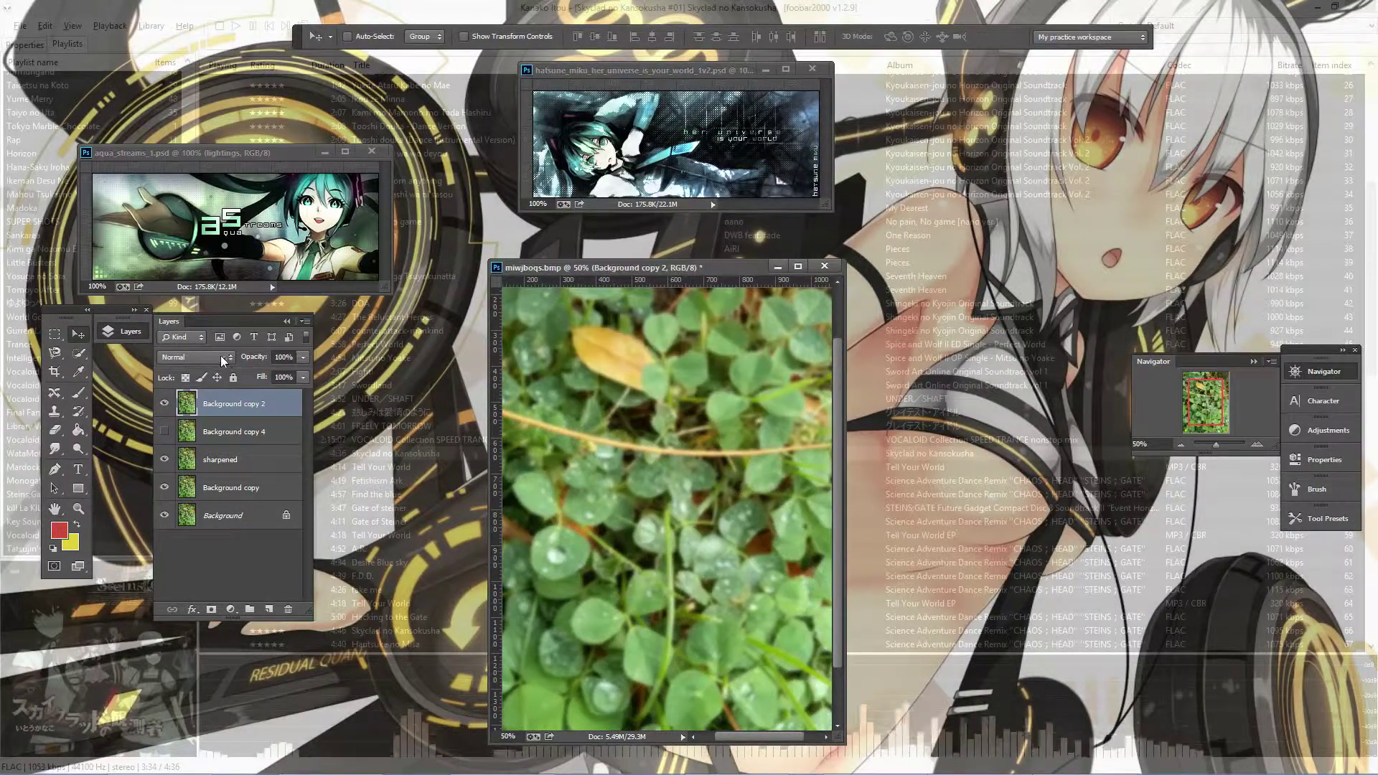
left_click(195, 357)
left_click(188, 62)
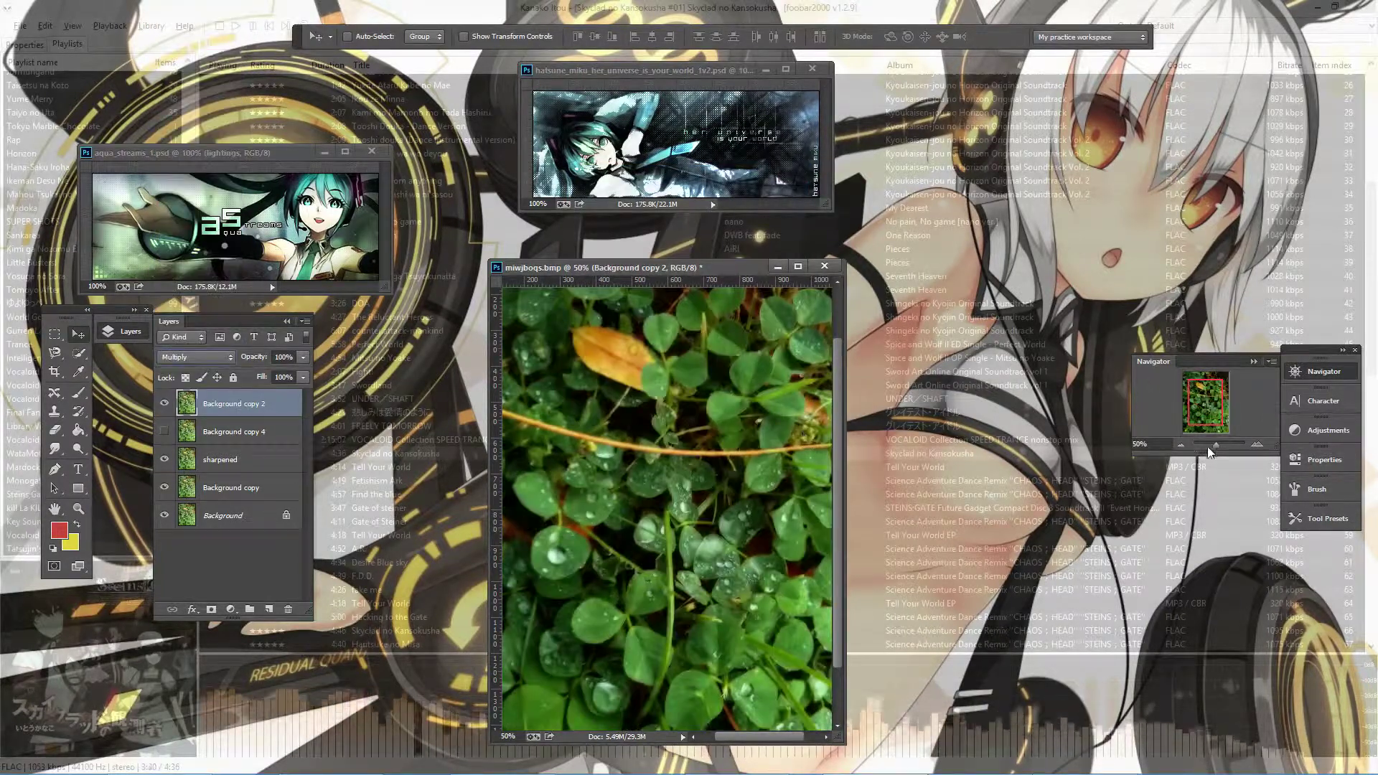
key("ctrl+minus")
key("1")
key("7")
- Set up a soft round 500 px eraser at 61% opacity with the full image width visible
key("e")
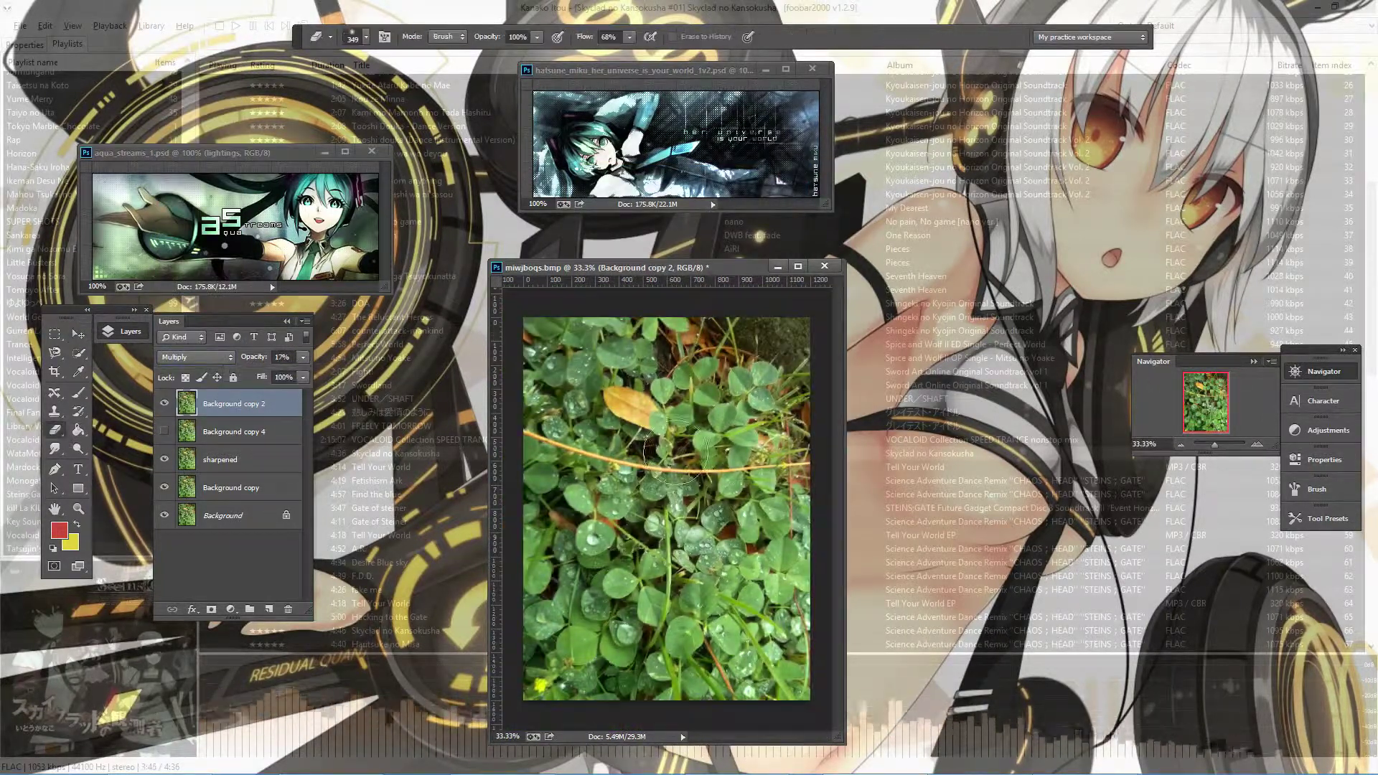
right_click(675, 452)
left_click(814, 664)
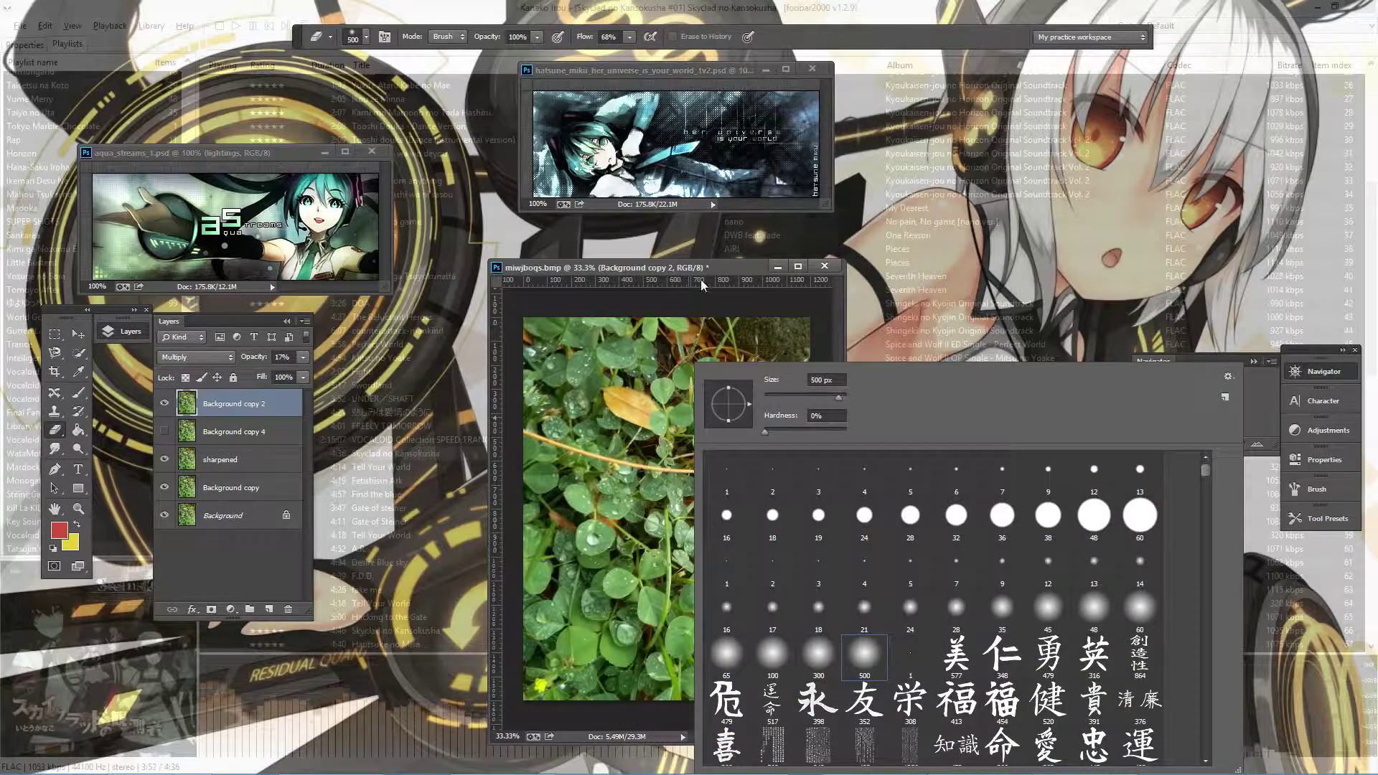
key("Return")
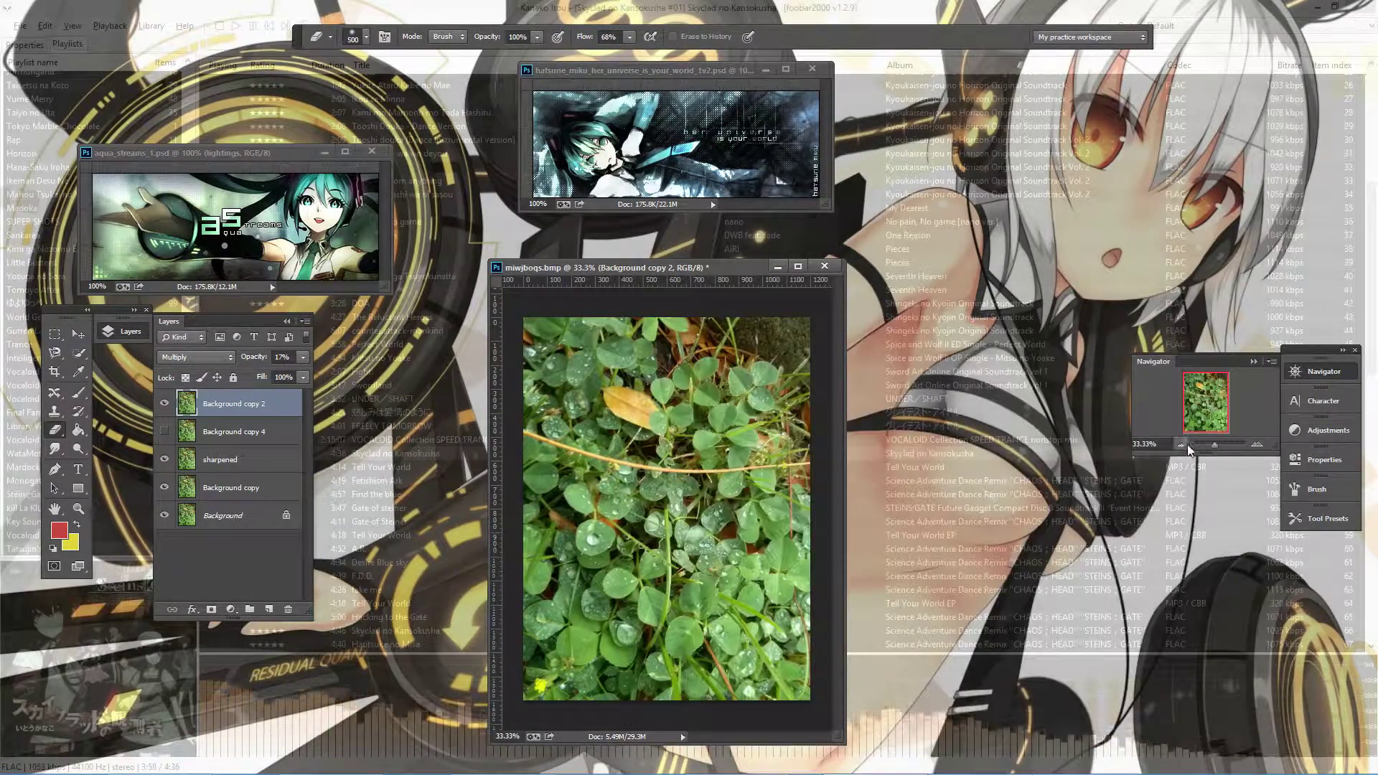
left_click(1260, 446)
left_click_drag(831, 736, 1045, 730)
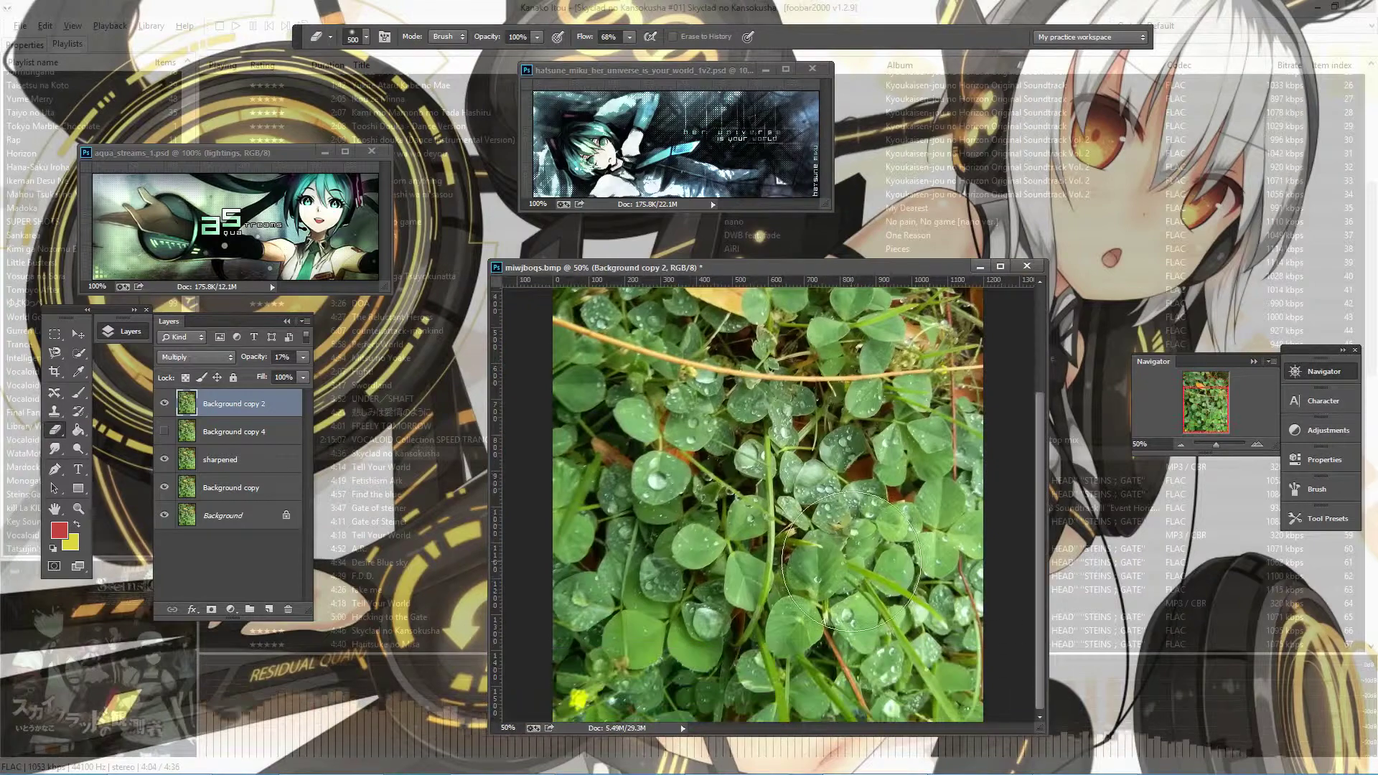
scroll(718, 445, "up", 1)
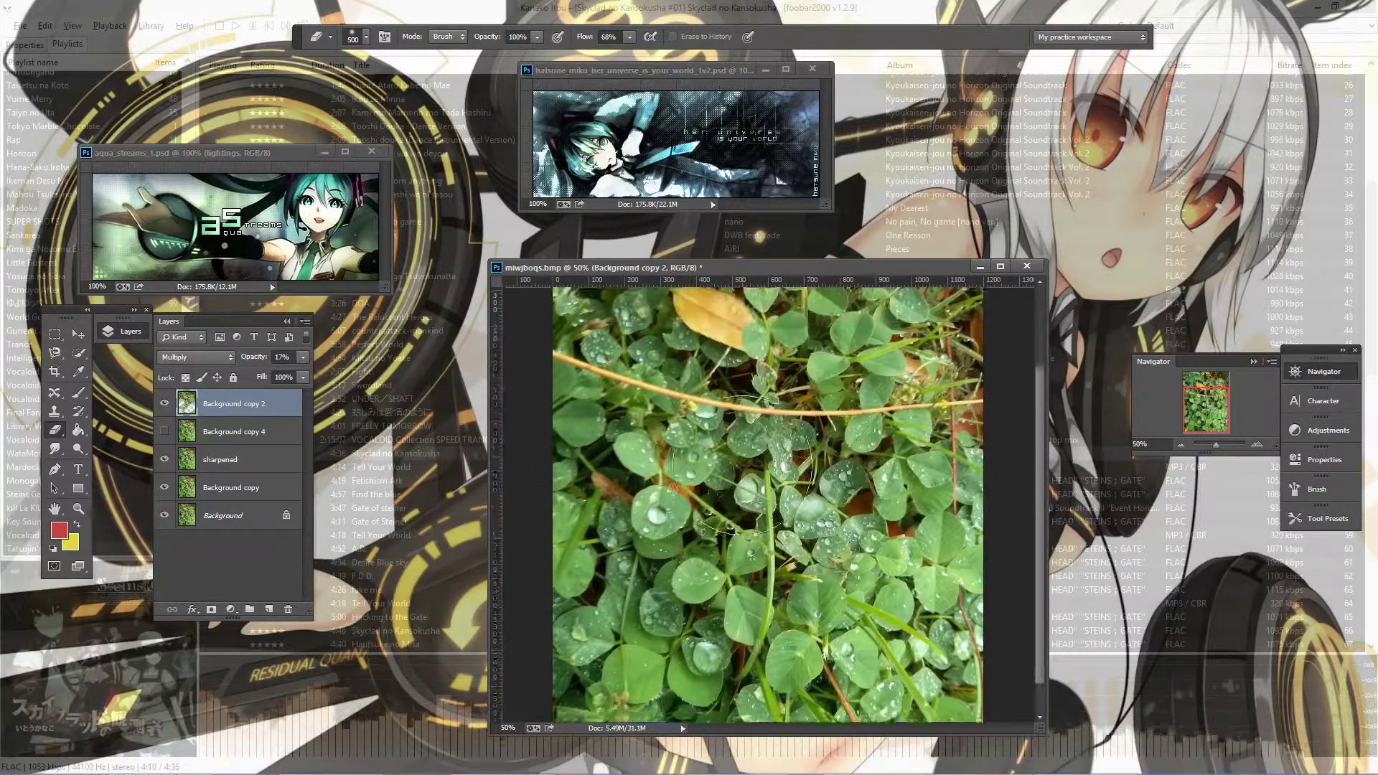
scroll(826, 438, "up", 4)
scroll(857, 427, "down", 2)
key("6")
key("1")
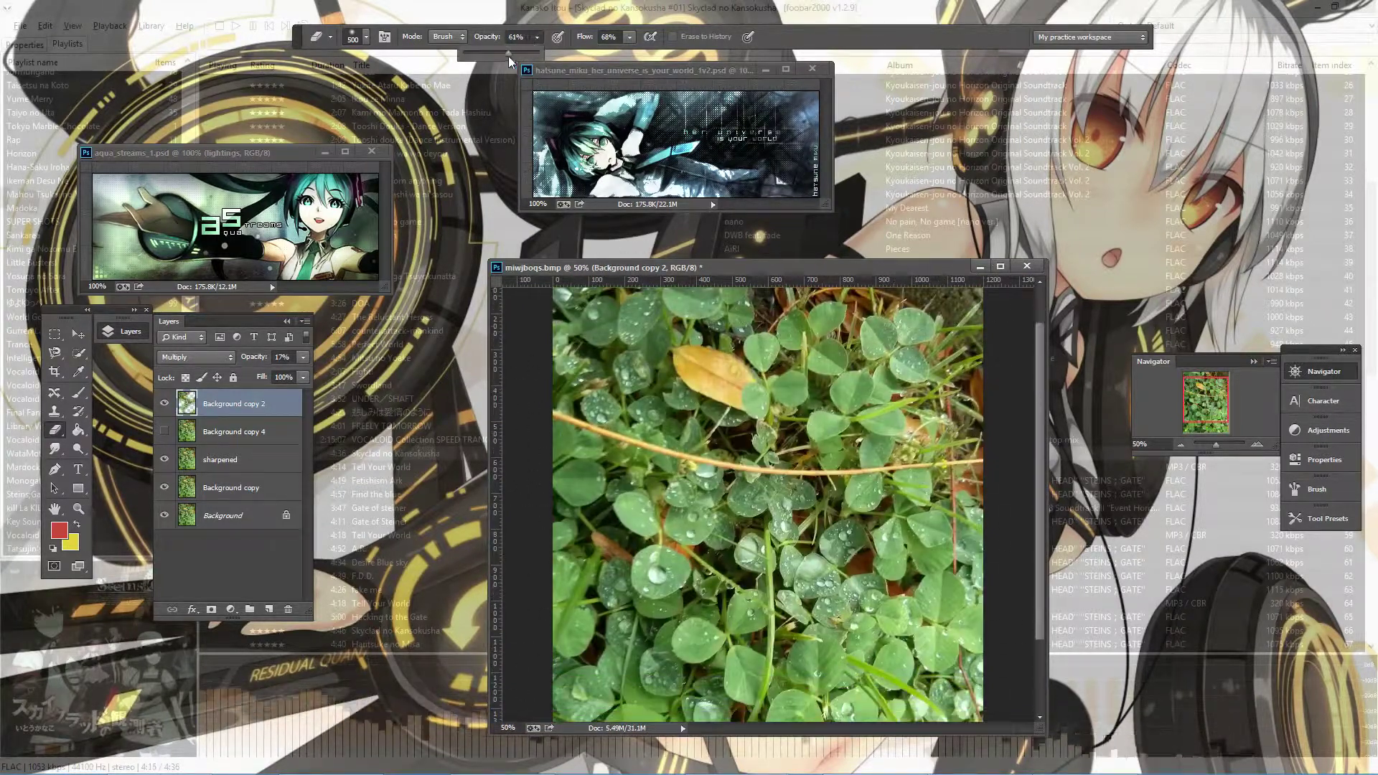
scroll(858, 427, "down", 2)
- Rename Background copy 2 to 'g-blur' and set its opacity to 15%
double_click(215, 403)
type("g-blur")
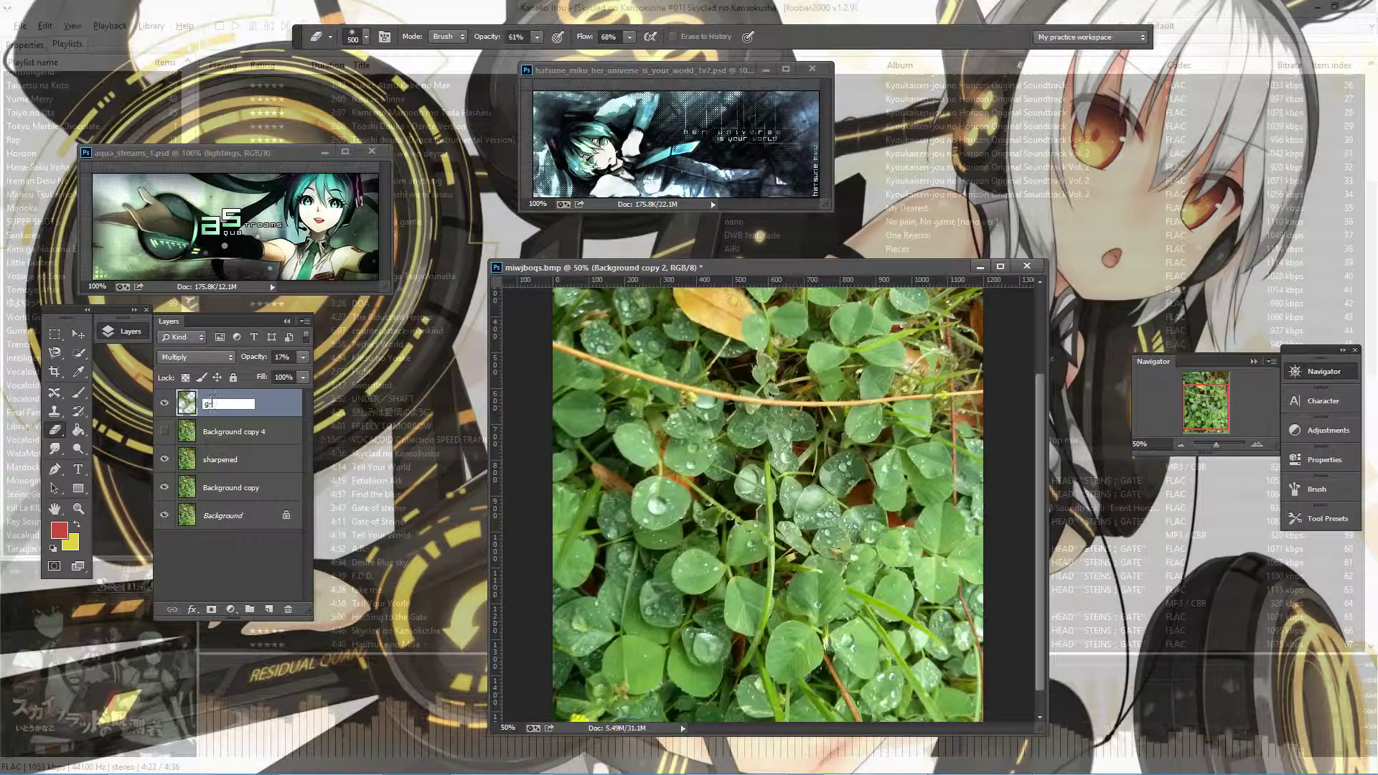
key("Return")
left_click(303, 356)
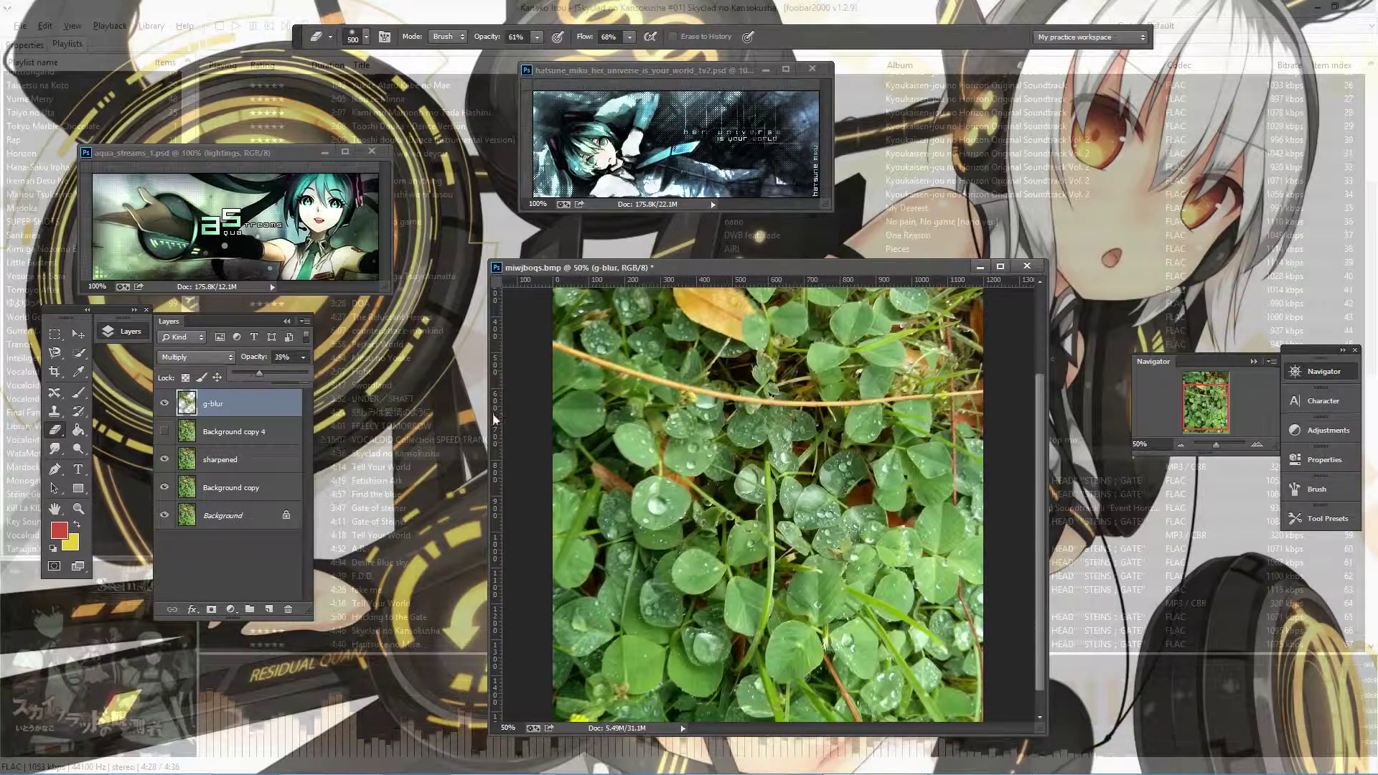
left_click_drag(252, 372, 245, 376)
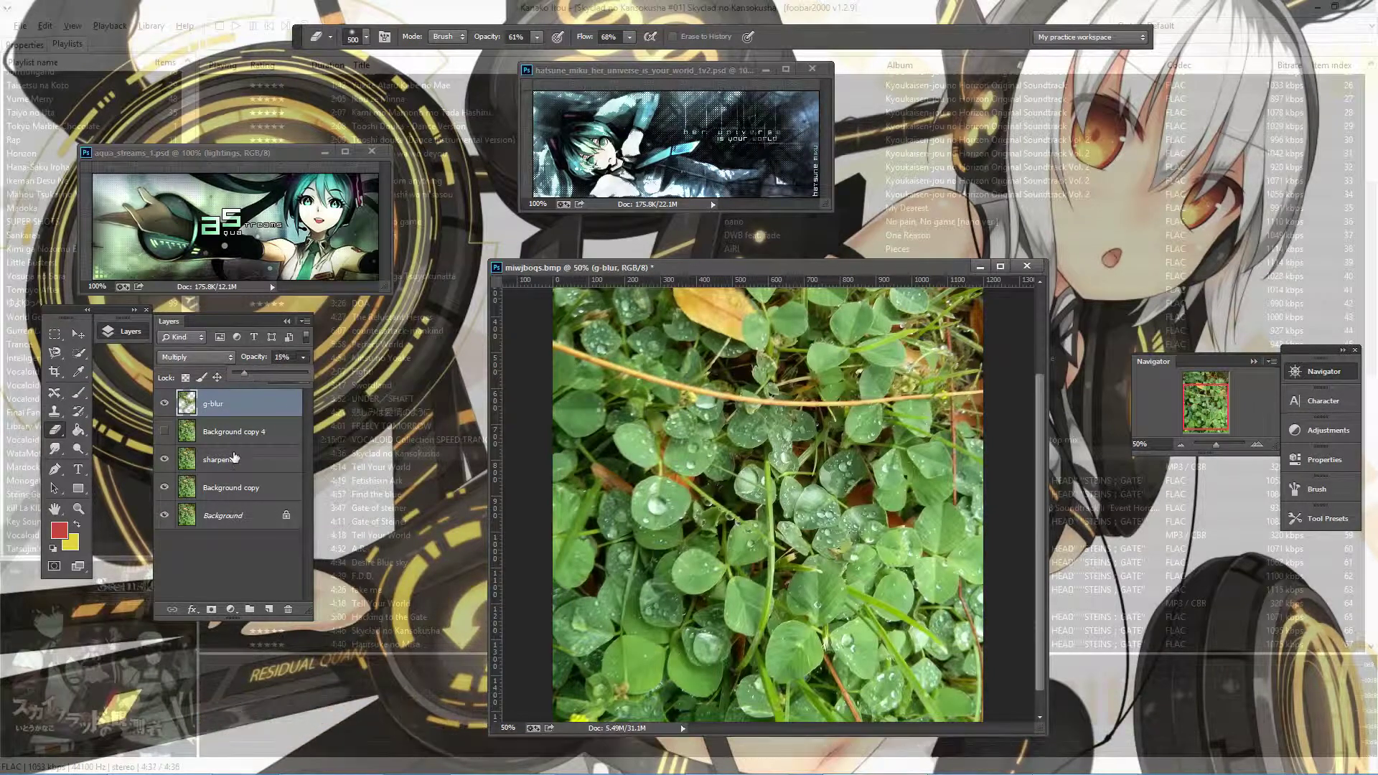
left_click(1327, 430)
- Add a Levels layer reading 9 / 0.60 / 255 and set it to 67% opacity
left_click(1188, 450)
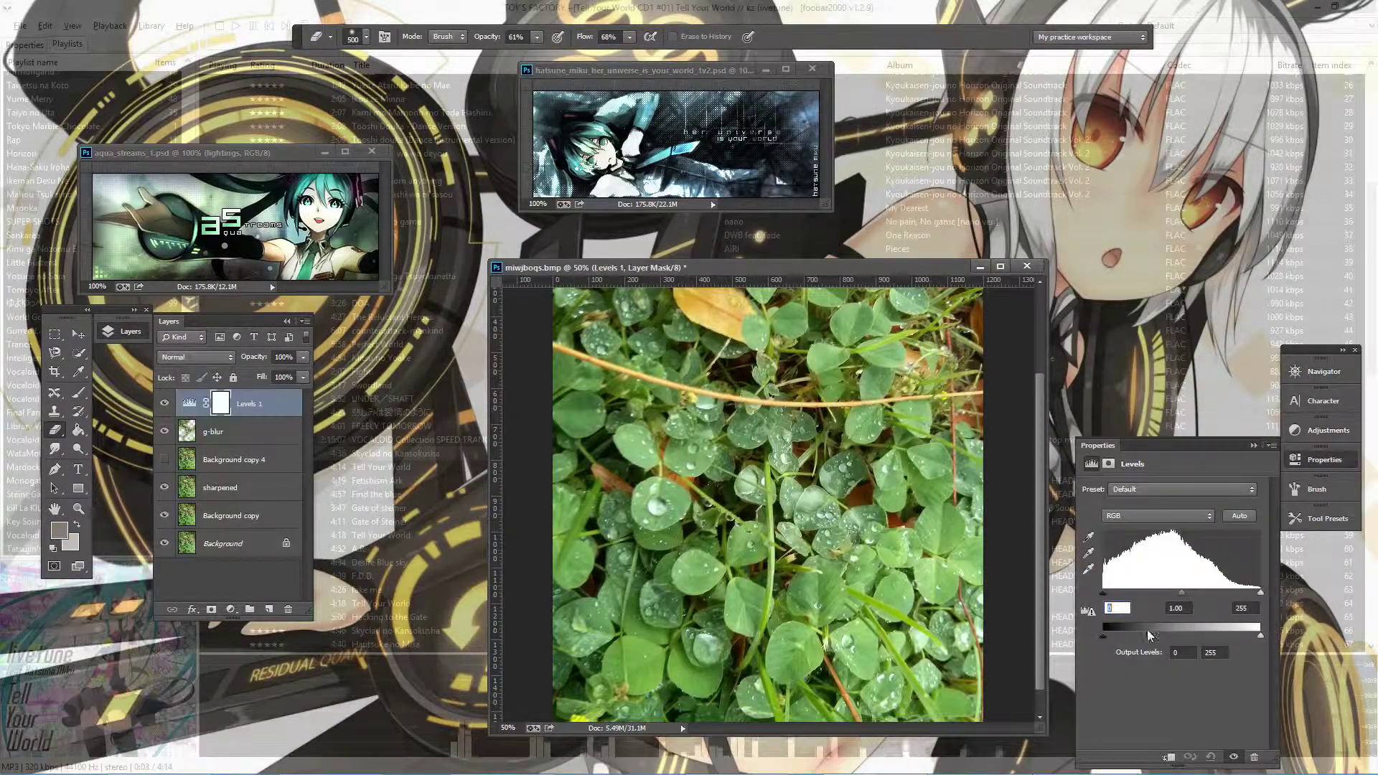
mouse_move(1181, 593)
left_mouse_down()
mouse_move(1162, 596)
mouse_move(1207, 593)
left_mouse_up()
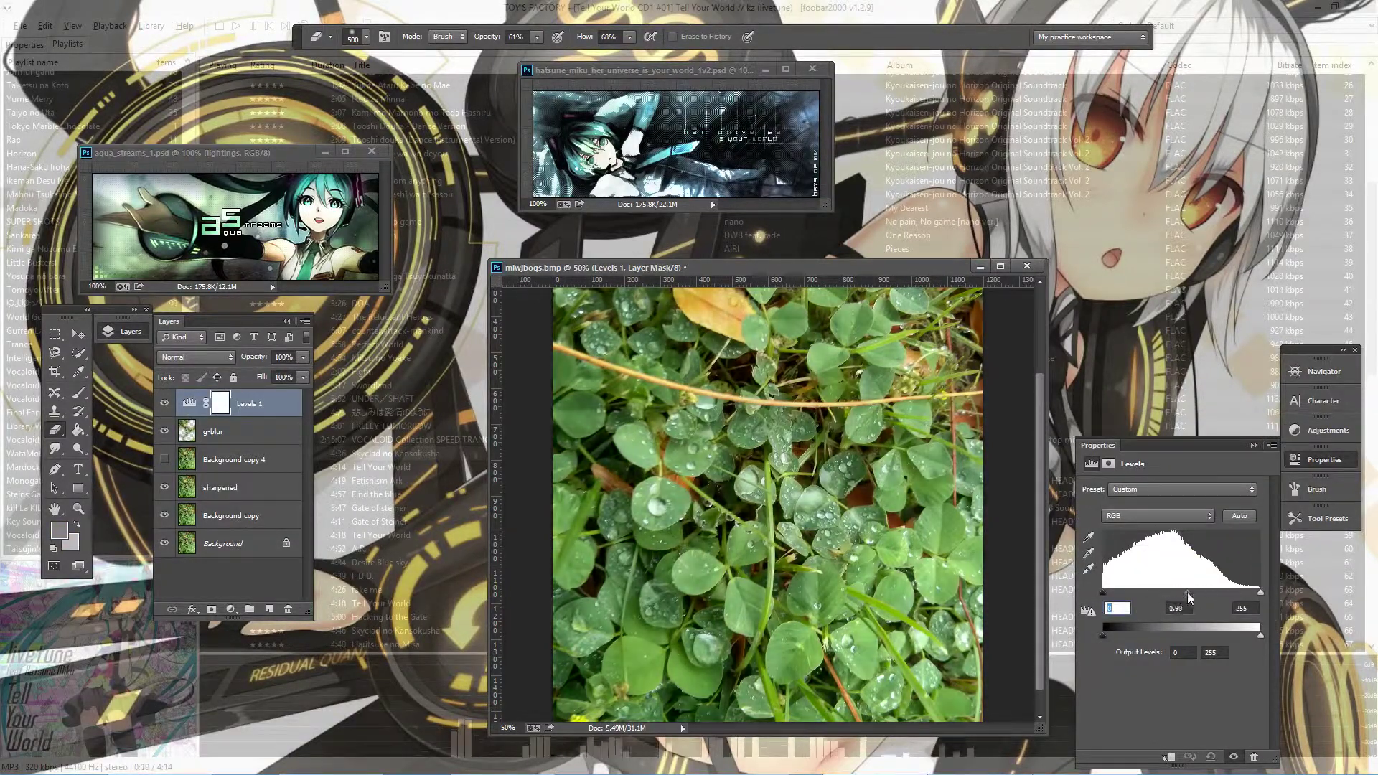
left_click(303, 357)
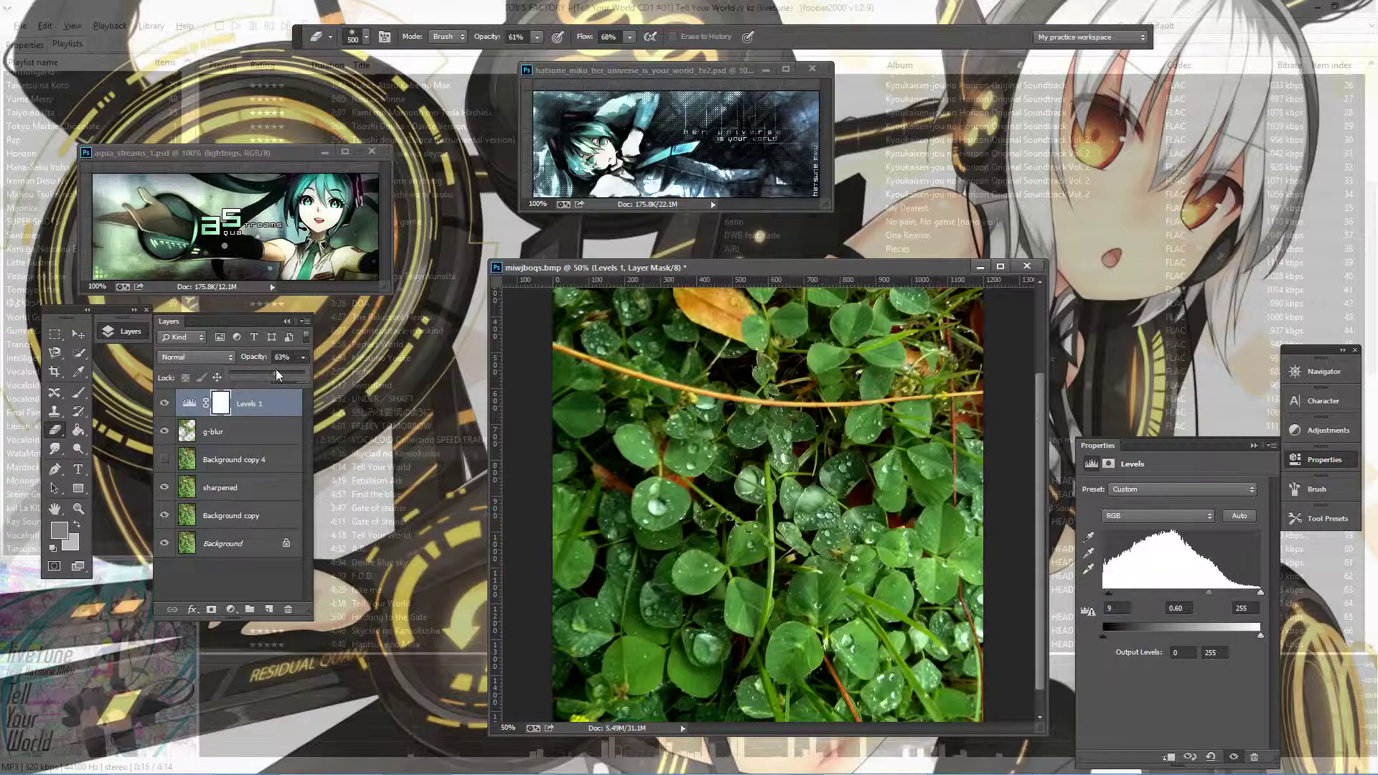
left_click_drag(307, 373, 288, 373)
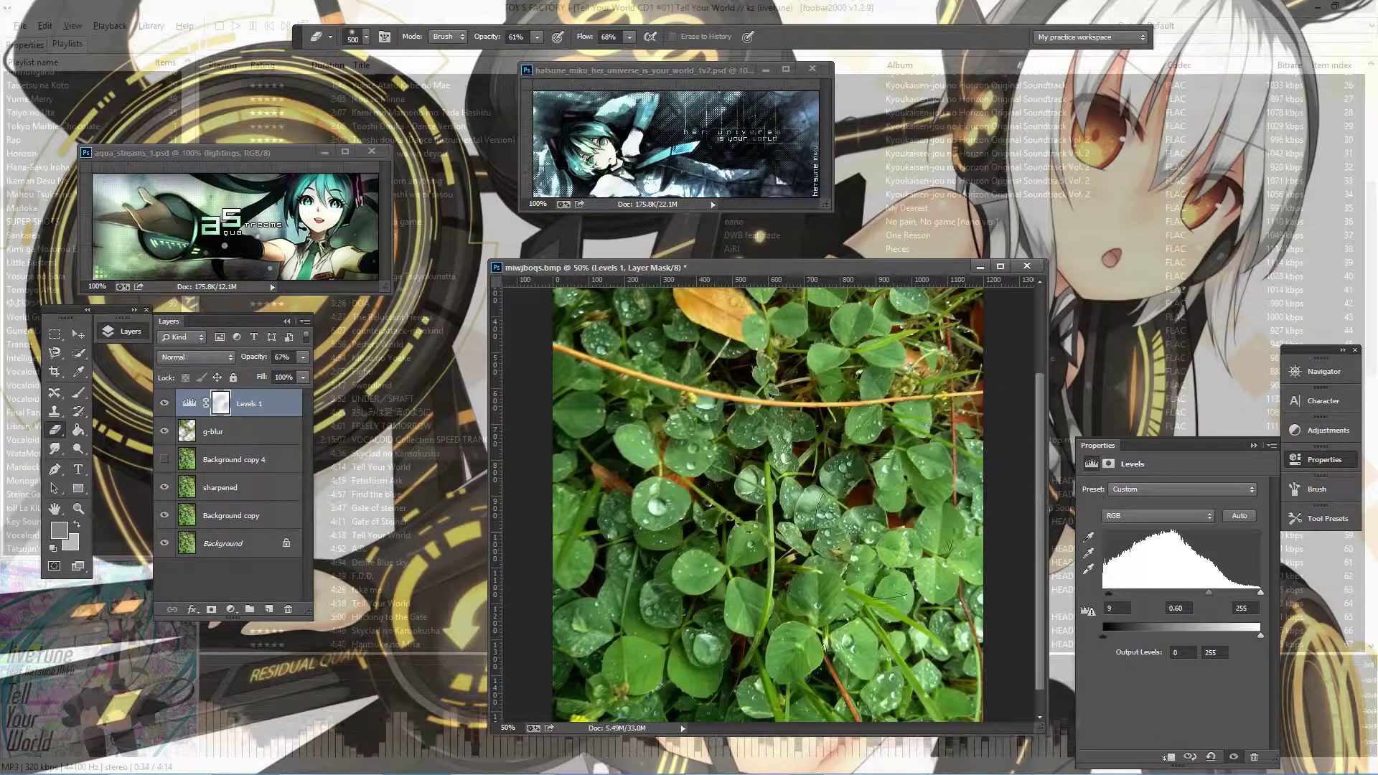
key("7")
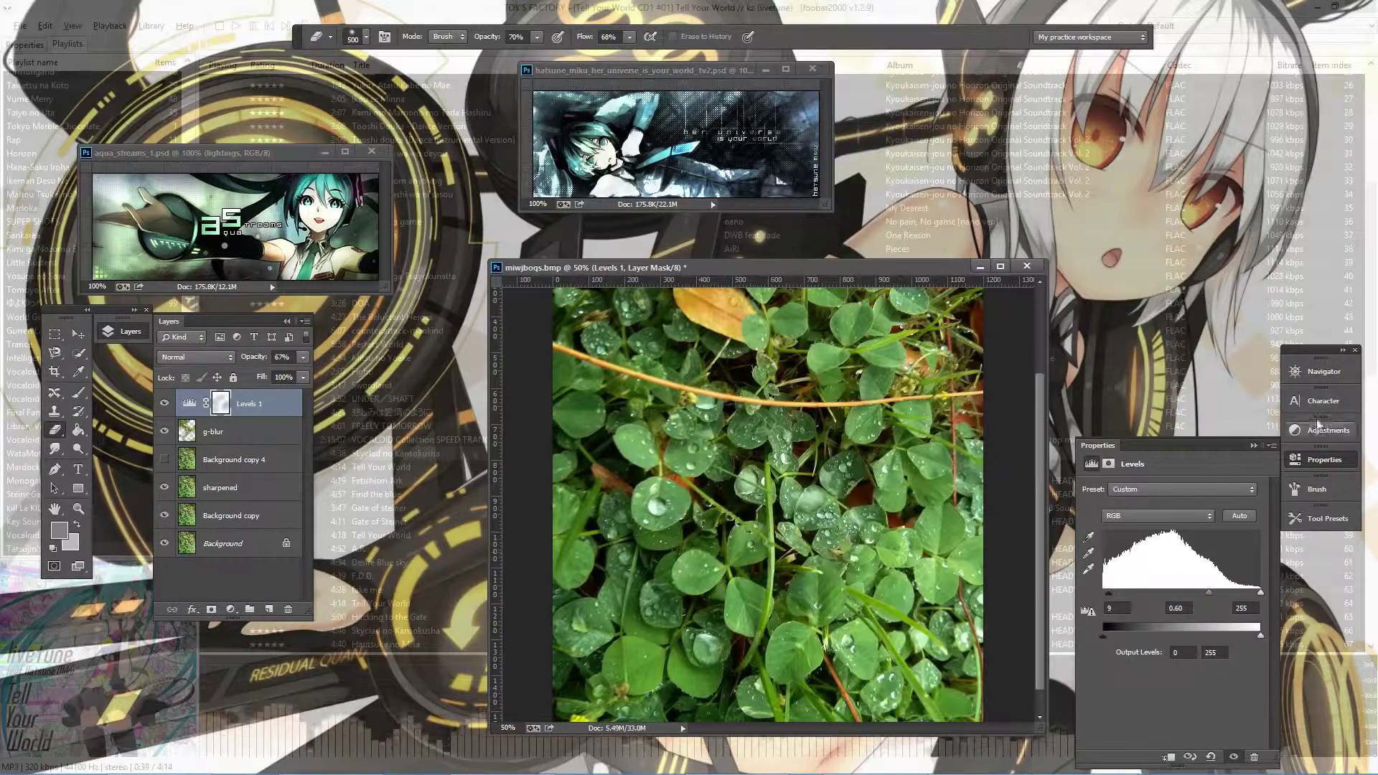
left_click(1325, 430)
- Add a Gradient Map layer in Hue mode, first trying a light green-to-white gradient
left_click(1206, 488)
left_click(196, 357)
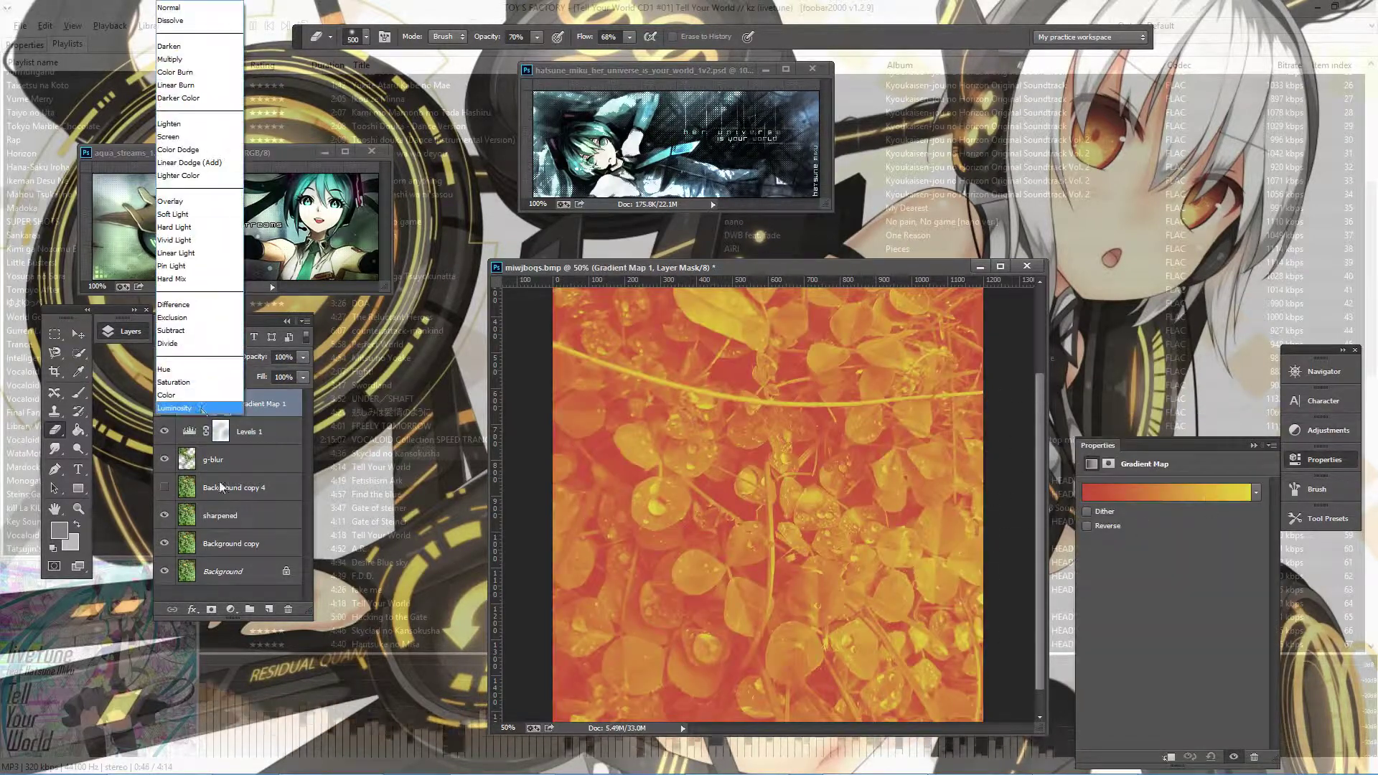
left_click(198, 395)
left_click(1256, 491)
left_click(1126, 546)
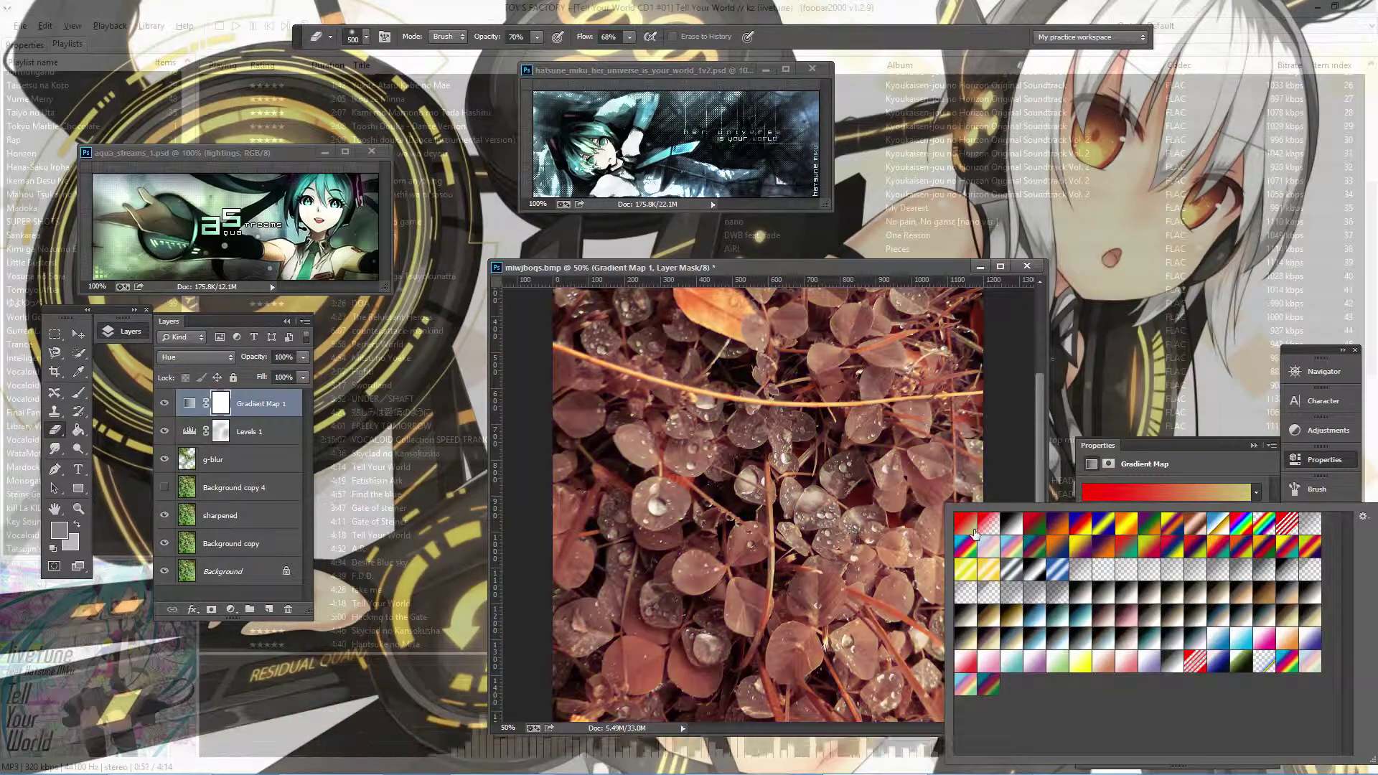
left_click(1057, 661)
left_click_drag(303, 357, 215, 376)
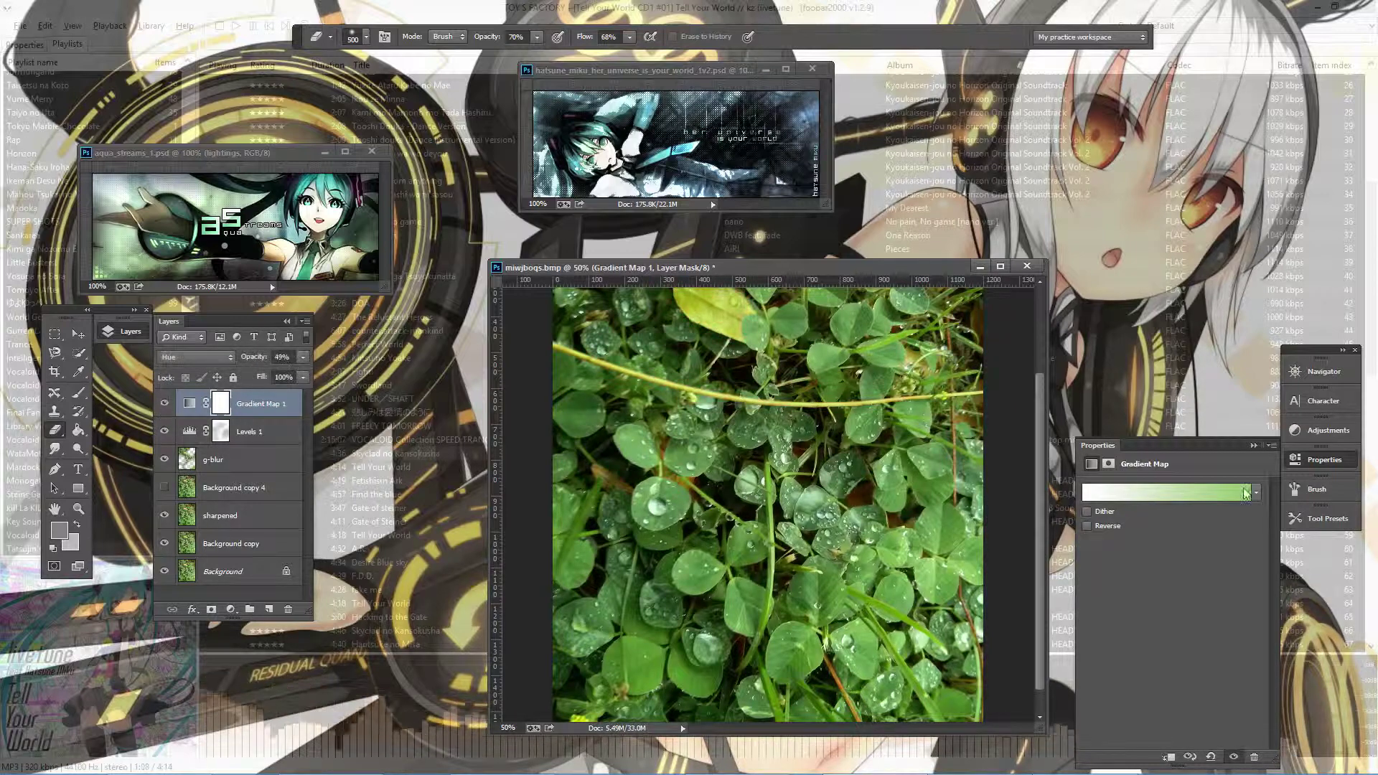
- Switch the gradient map to black-to-white at 64% opacity
left_click(1256, 491)
left_click(1022, 531)
left_click_drag(303, 357, 285, 373)
right_click(833, 367)
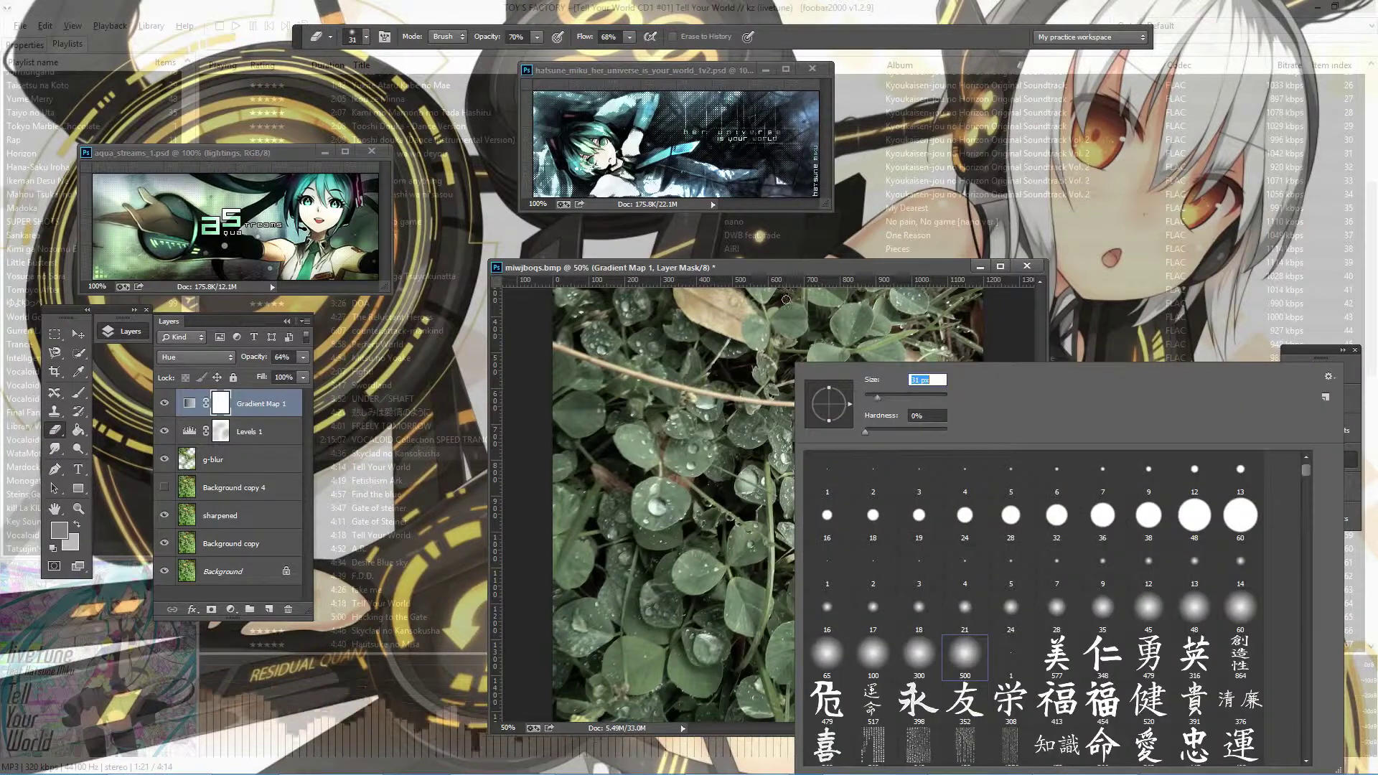
left_click(1292, 460)
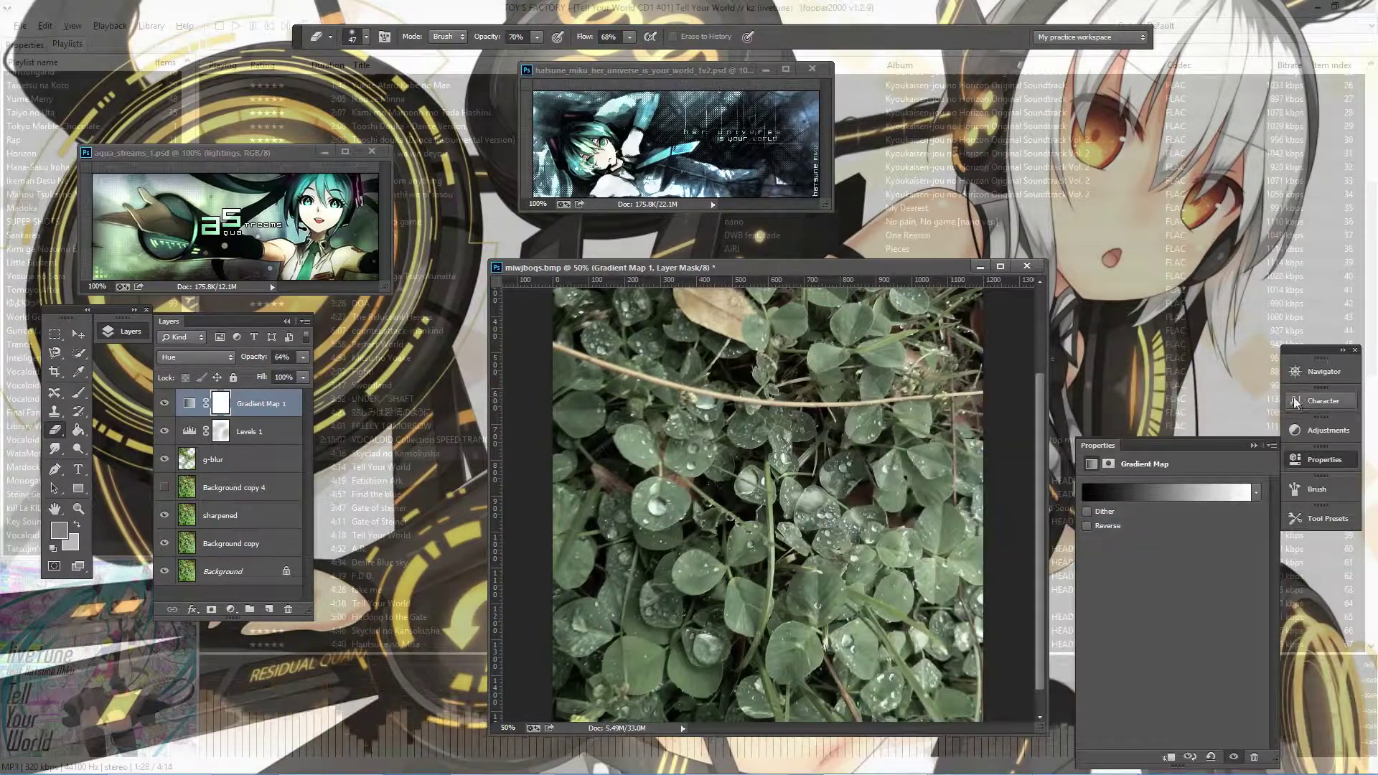
left_click(1292, 460)
- Move around the clover view and enlarge the brush in two steps
scroll(841, 502, "up", 5)
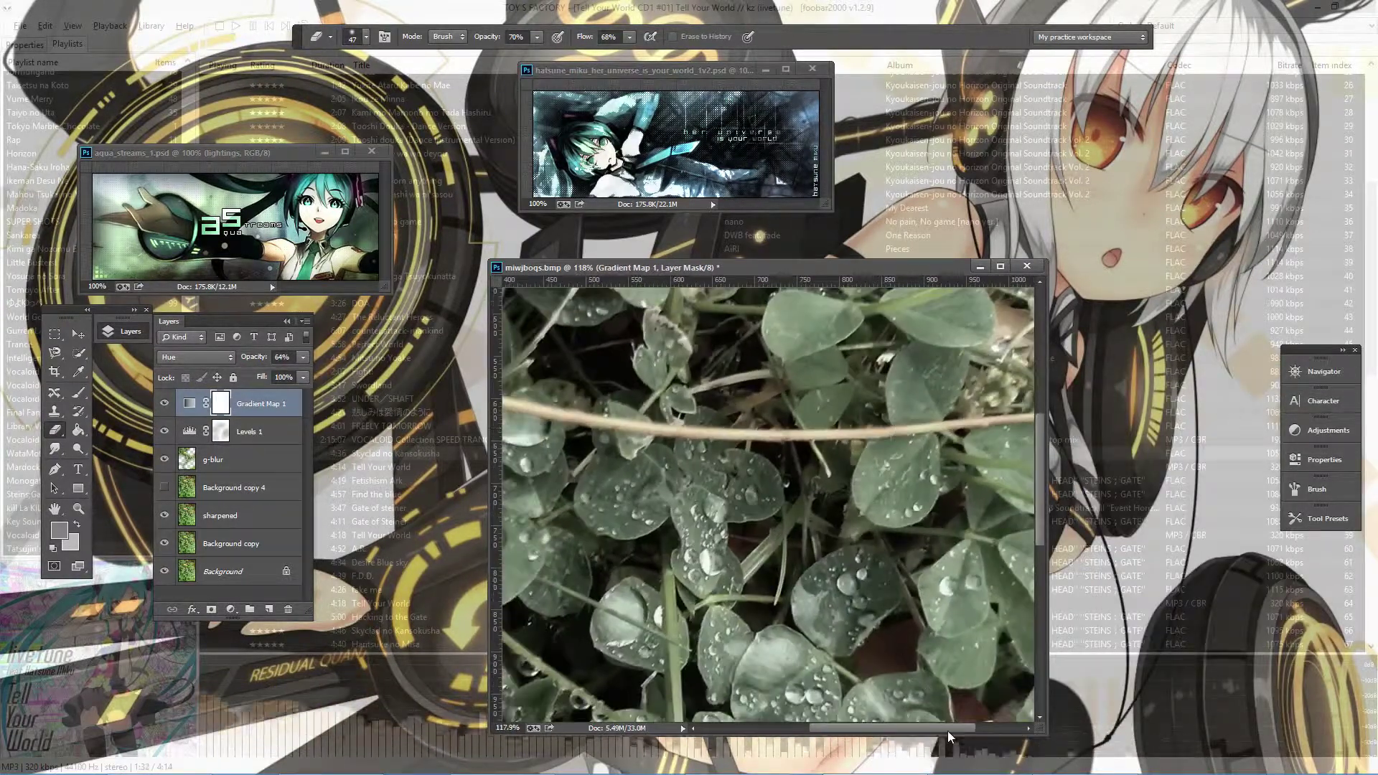
left_click_drag(948, 728, 883, 728)
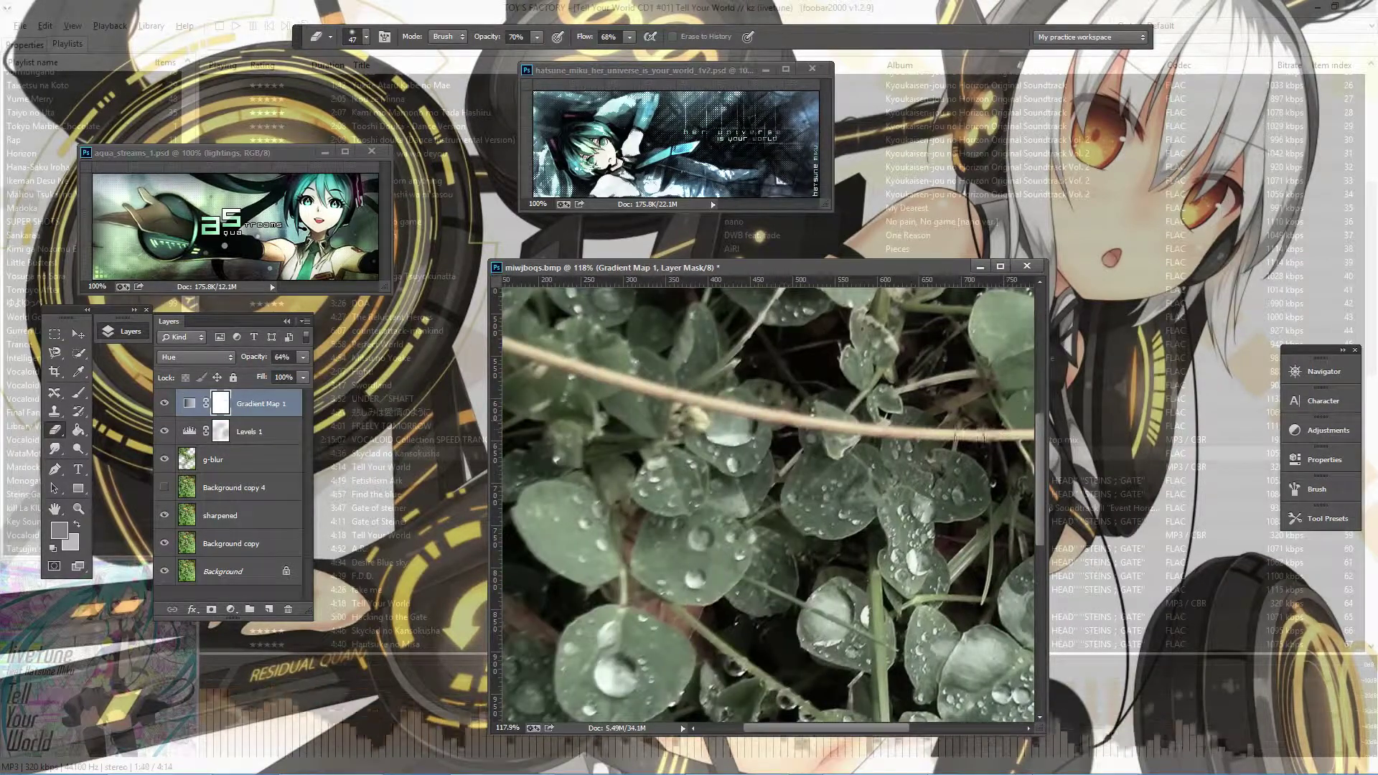
scroll(768, 502, "down", 5)
right_click(833, 364)
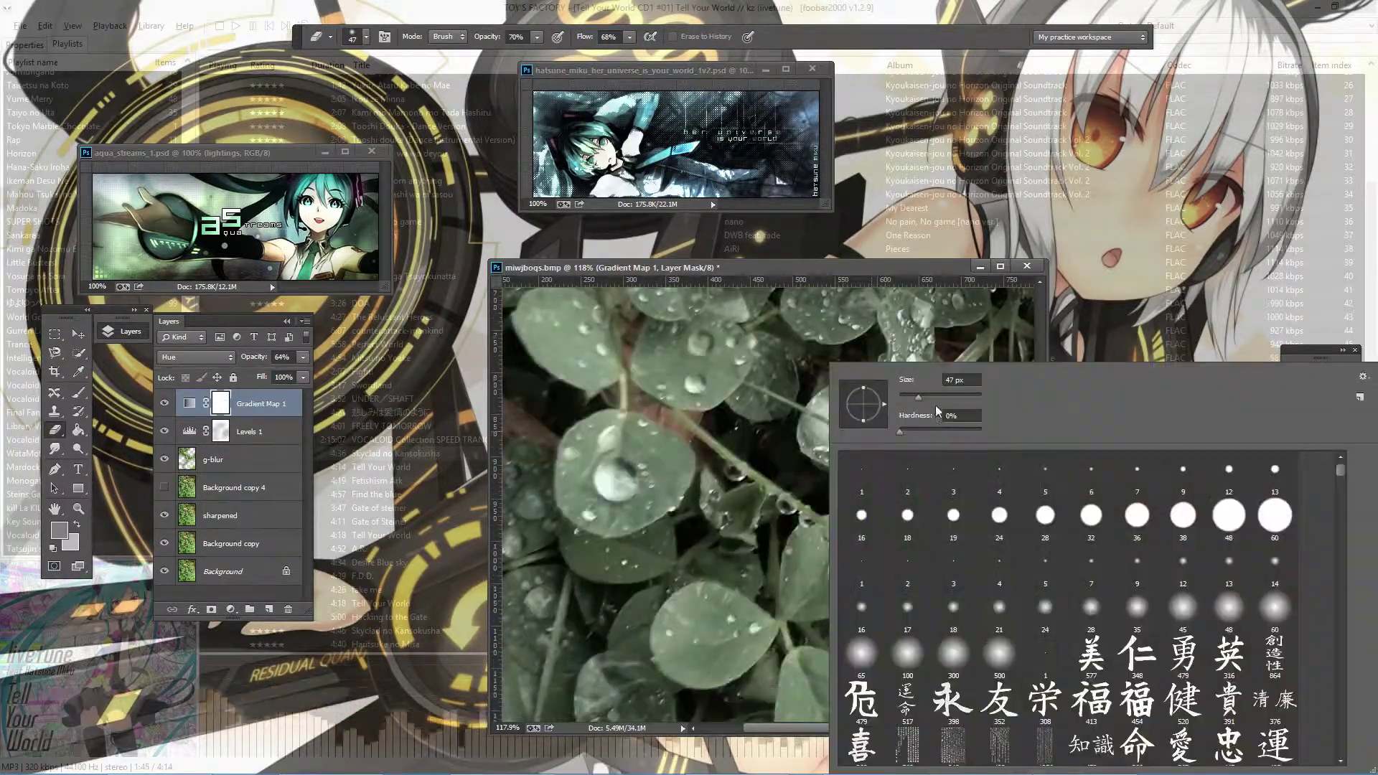
key("Return")
left_click_drag(936, 405, 962, 406)
right_click(926, 474)
key("Return")
- Set the brush size to 279, then to 700
scroll(768, 502, "down", 5)
right_click(951, 406)
key("Return")
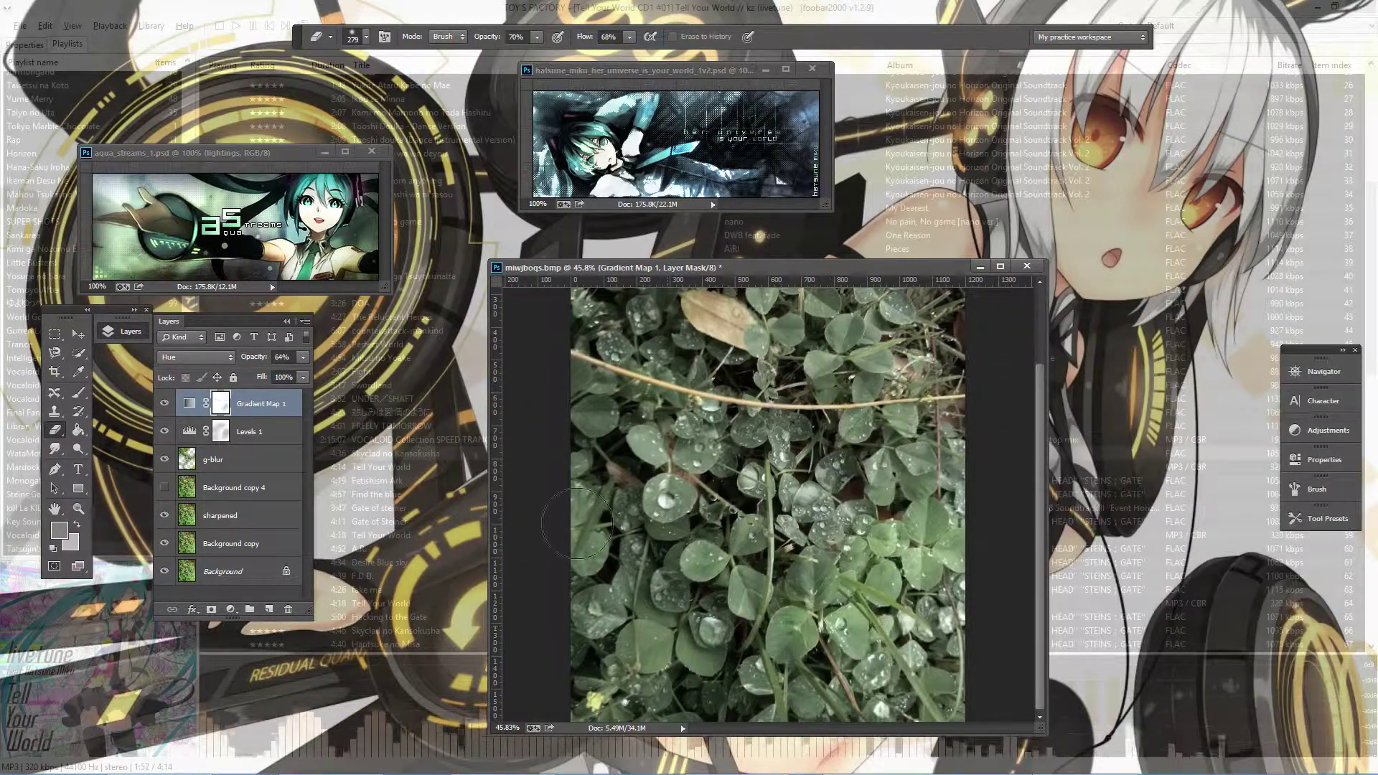
right_click(901, 602)
type("00")
key("Return")
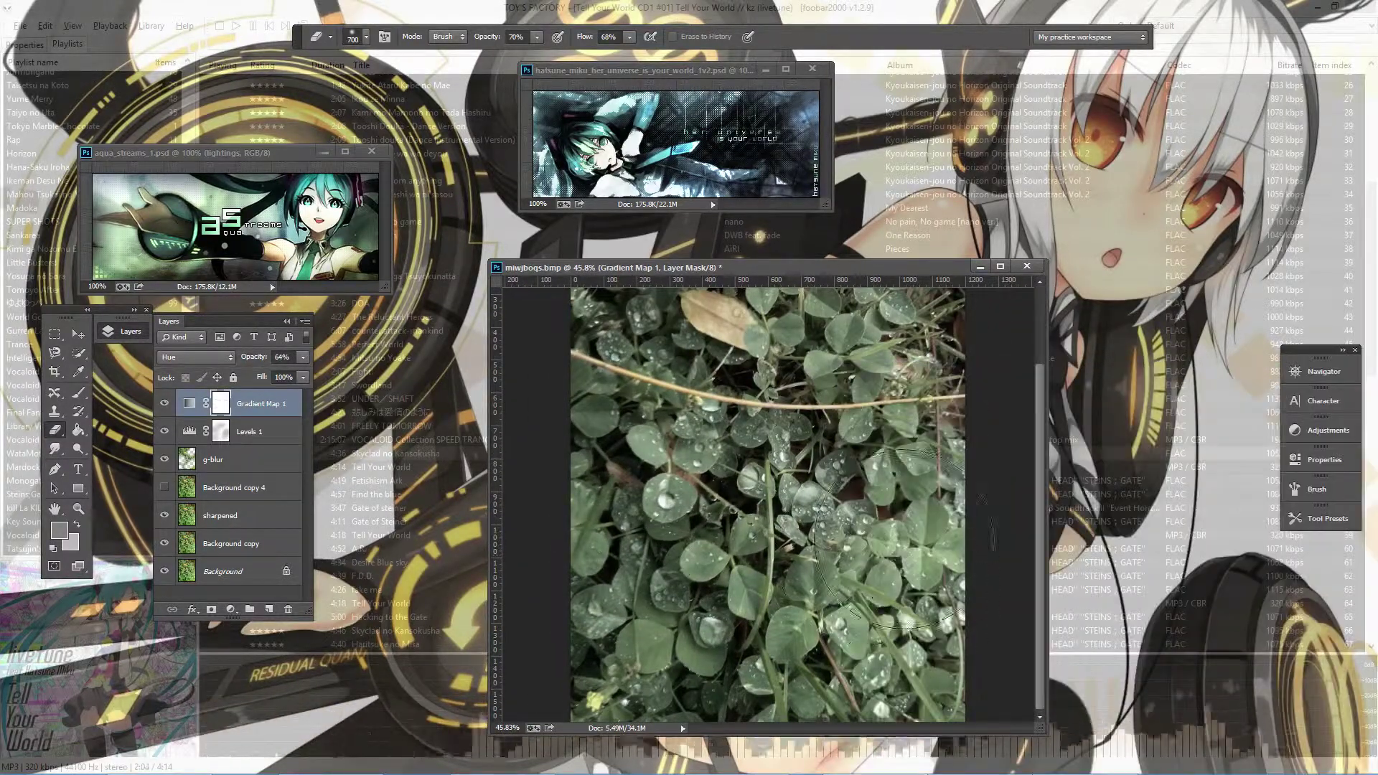
scroll(826, 373, "up", 3)
scroll(826, 369, "down", 2)
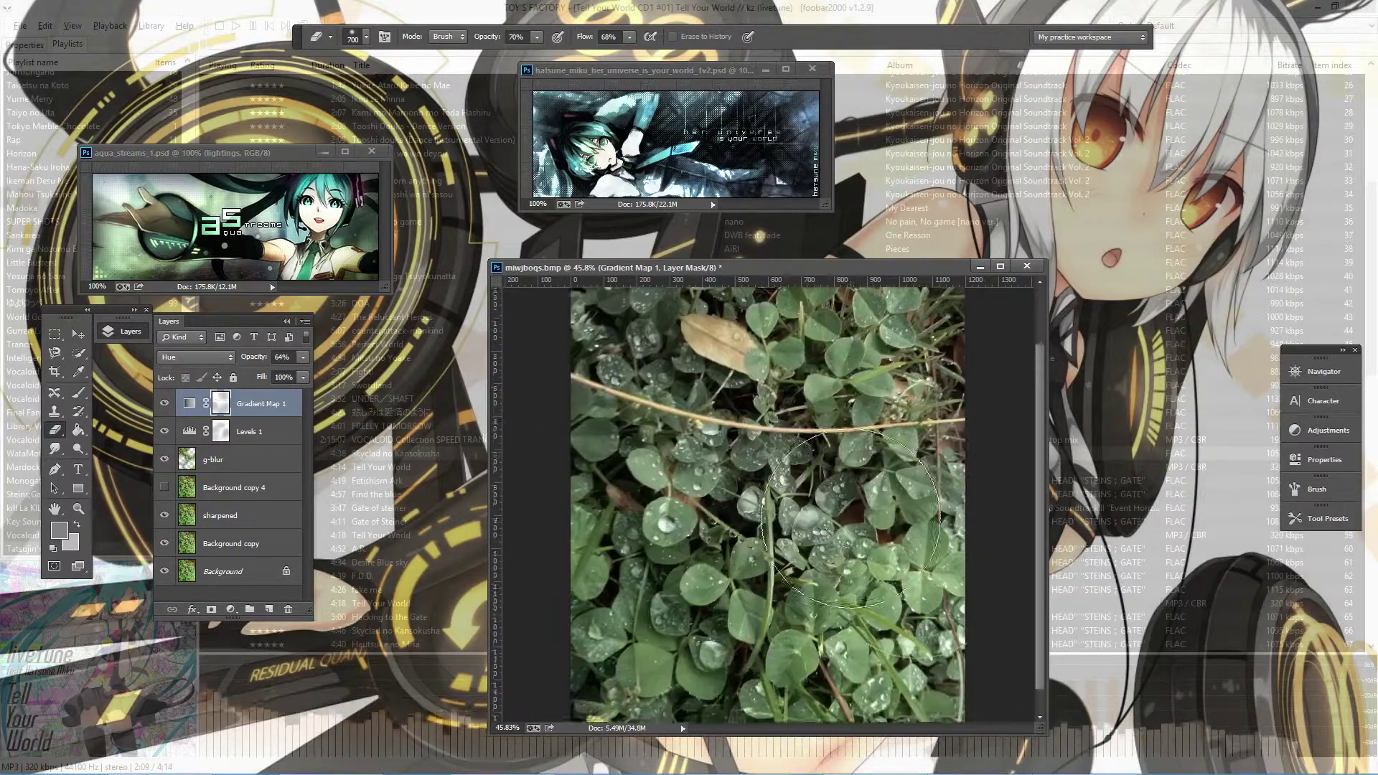
scroll(826, 369, "down", 1)
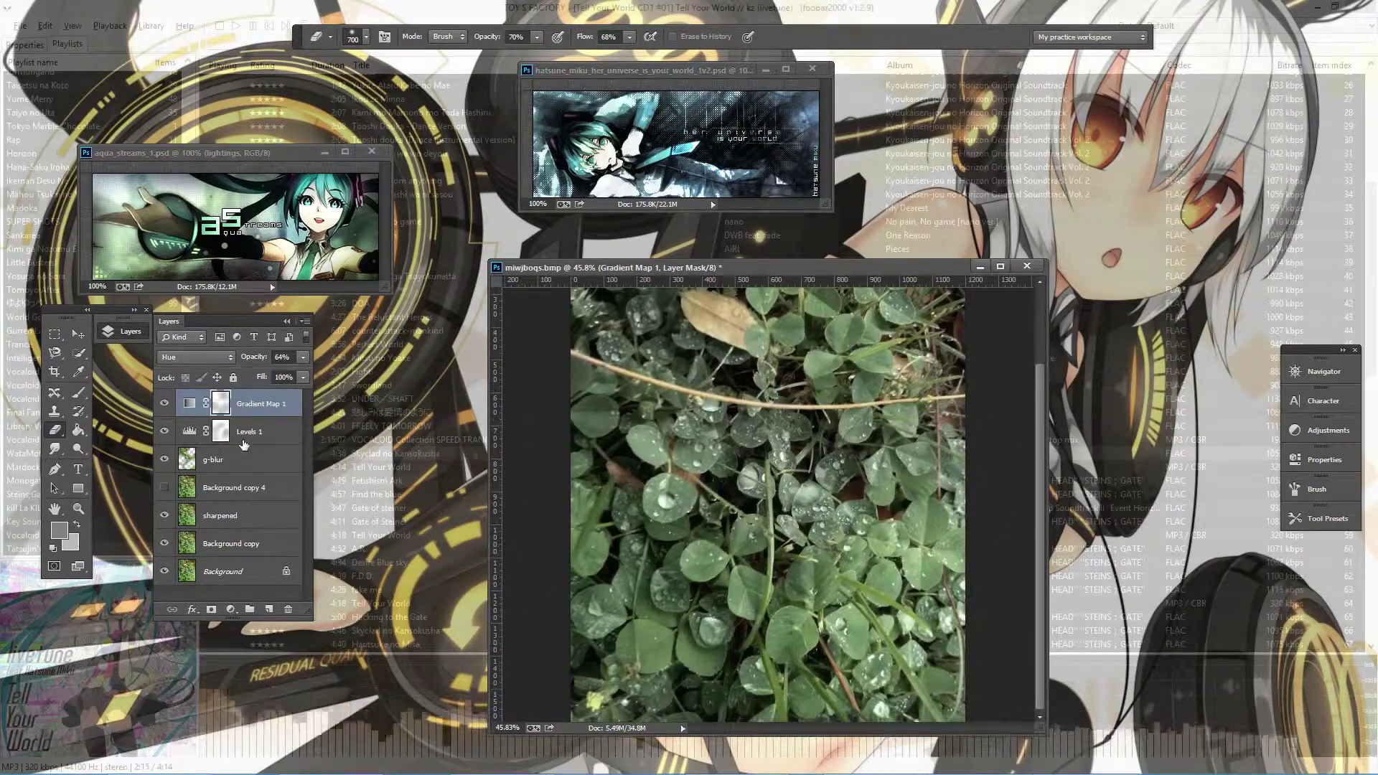
left_click(1324, 430)
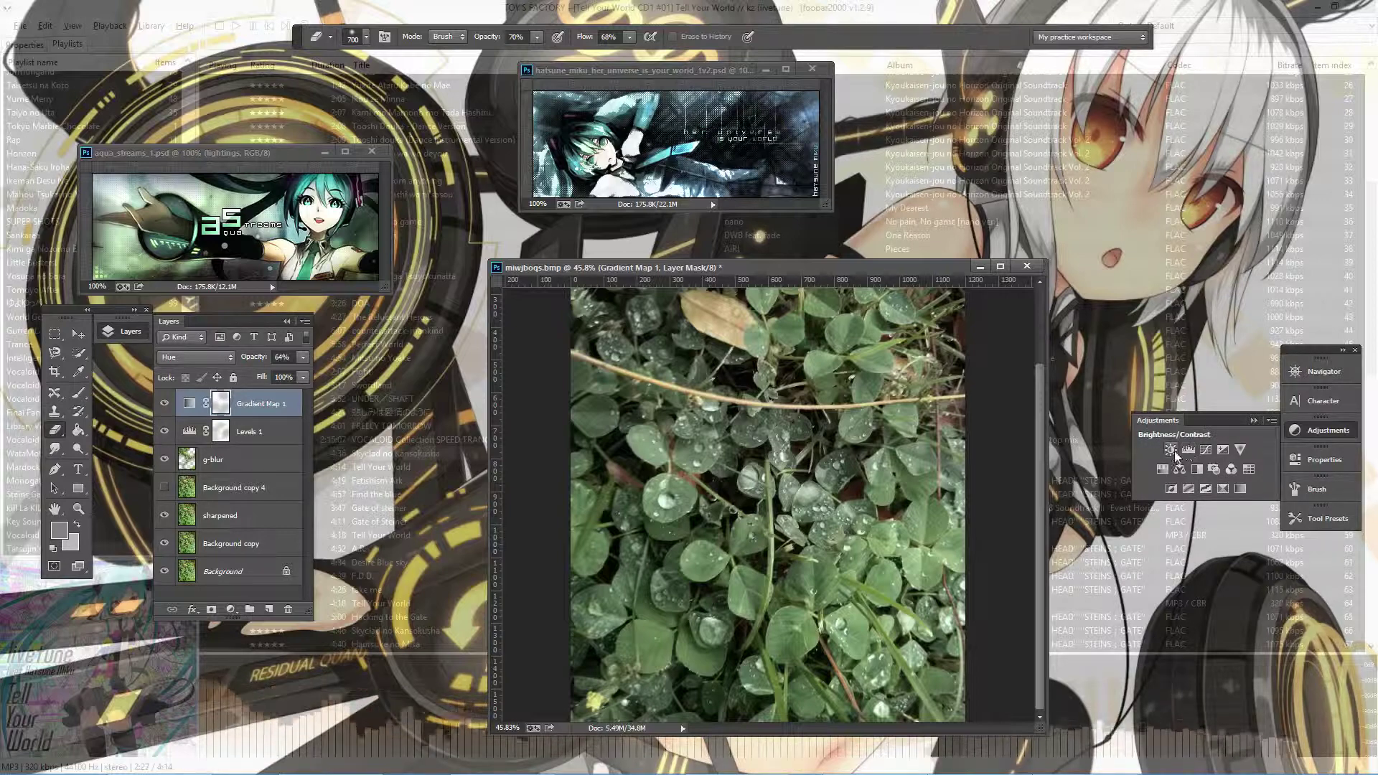
- Show Background copy 4 at the top, blended as Color Dodge at 32% opacity
left_click(230, 487)
left_click(164, 487)
left_click_drag(230, 488, 229, 394)
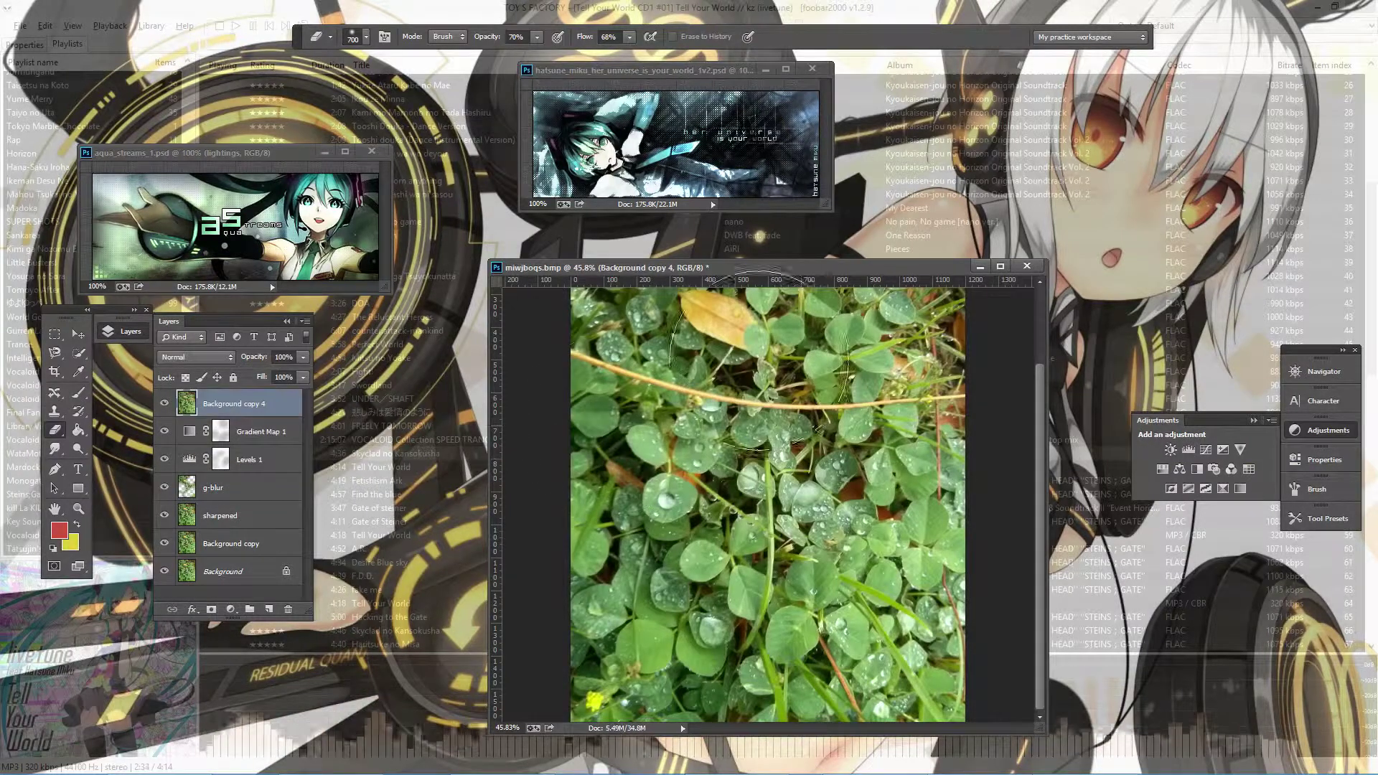
left_click(195, 357)
left_click(174, 239)
key("Up")
key("Up")
key("Up")
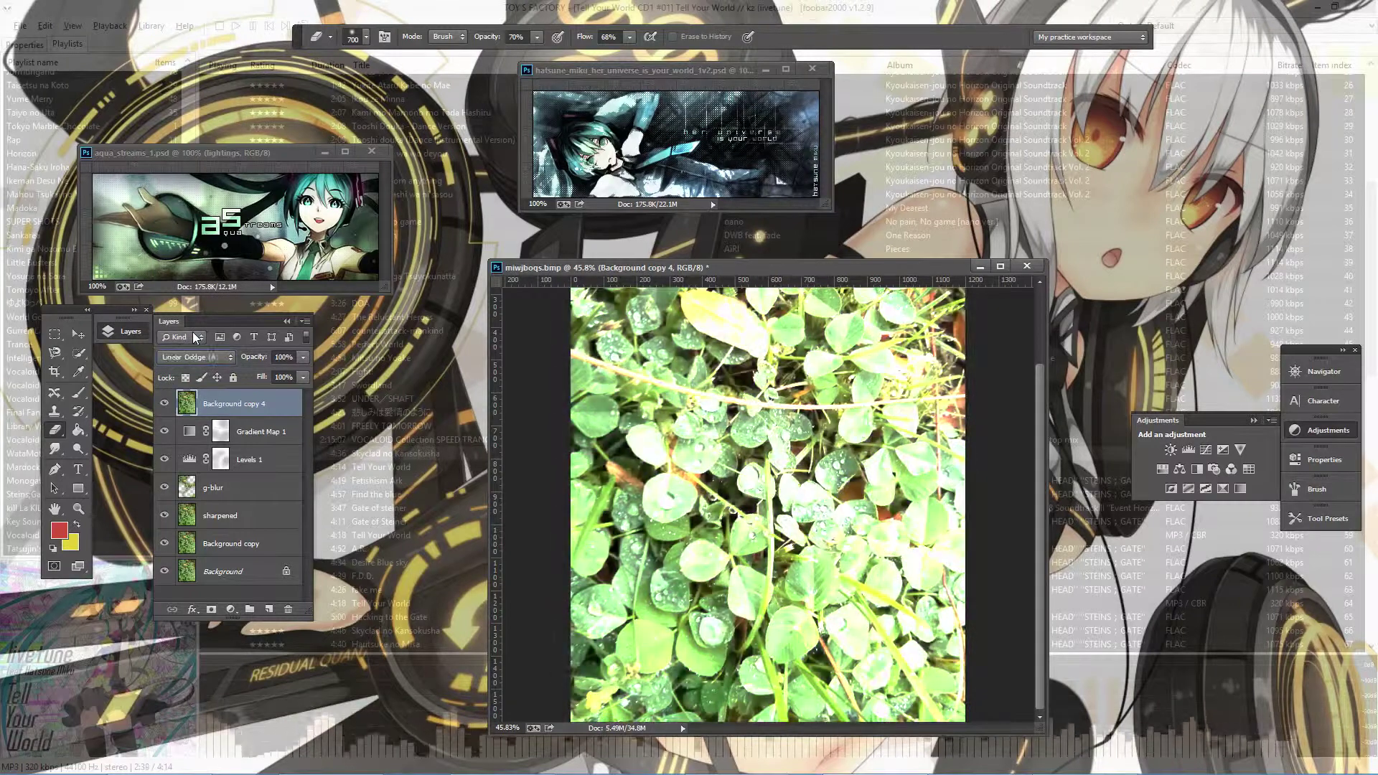
key("Up")
key("Down")
key("Down")
left_click_drag(286, 371, 253, 371)
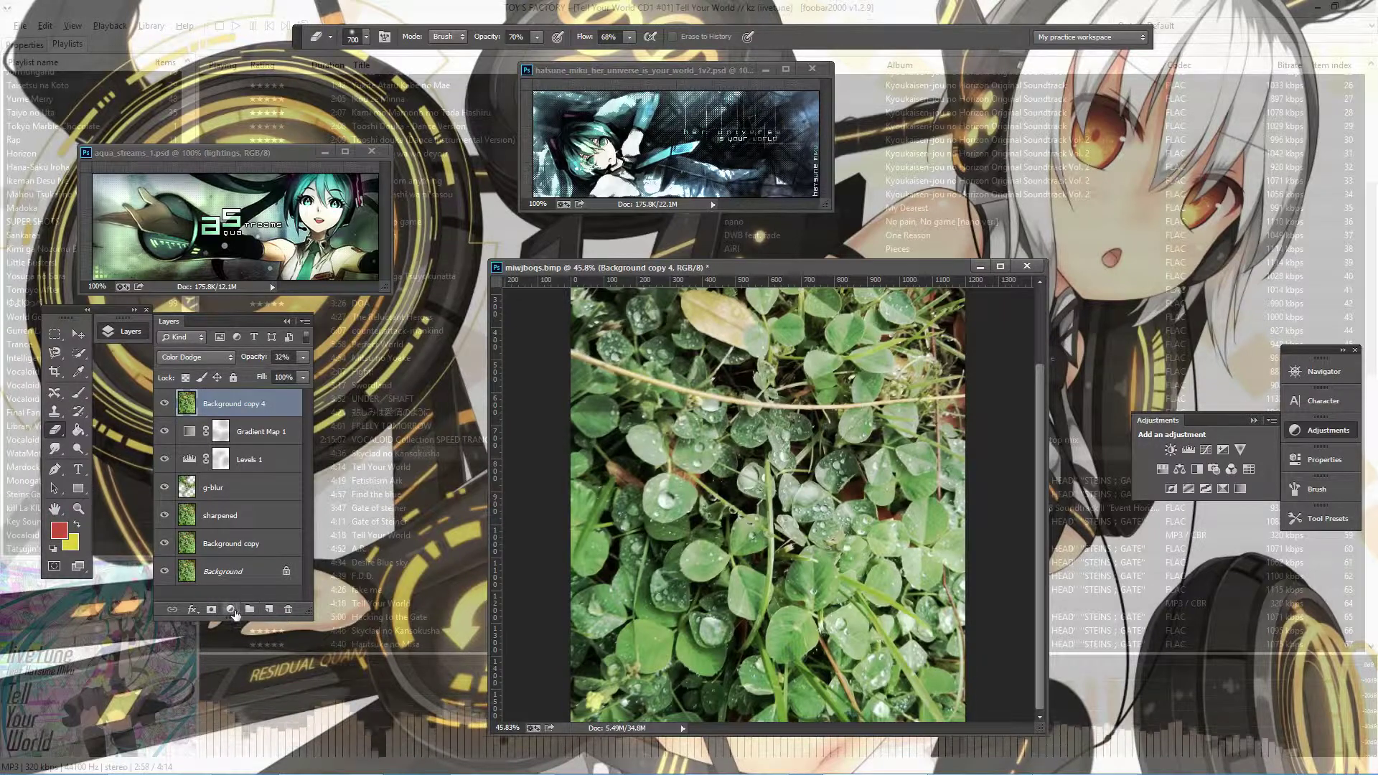
- Clip Background copy 4 to the gradient map and set the brush size to 279
right_click(227, 404)
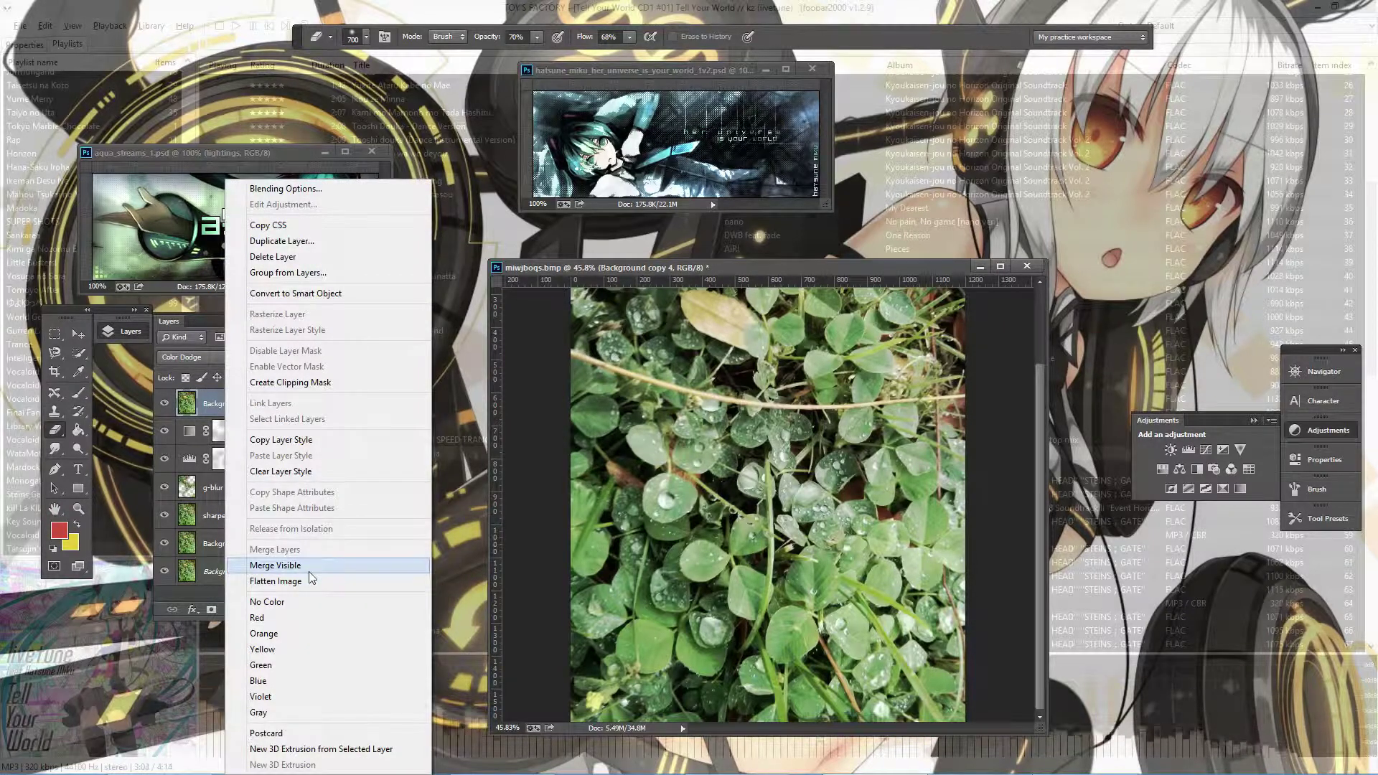
left_click(345, 383)
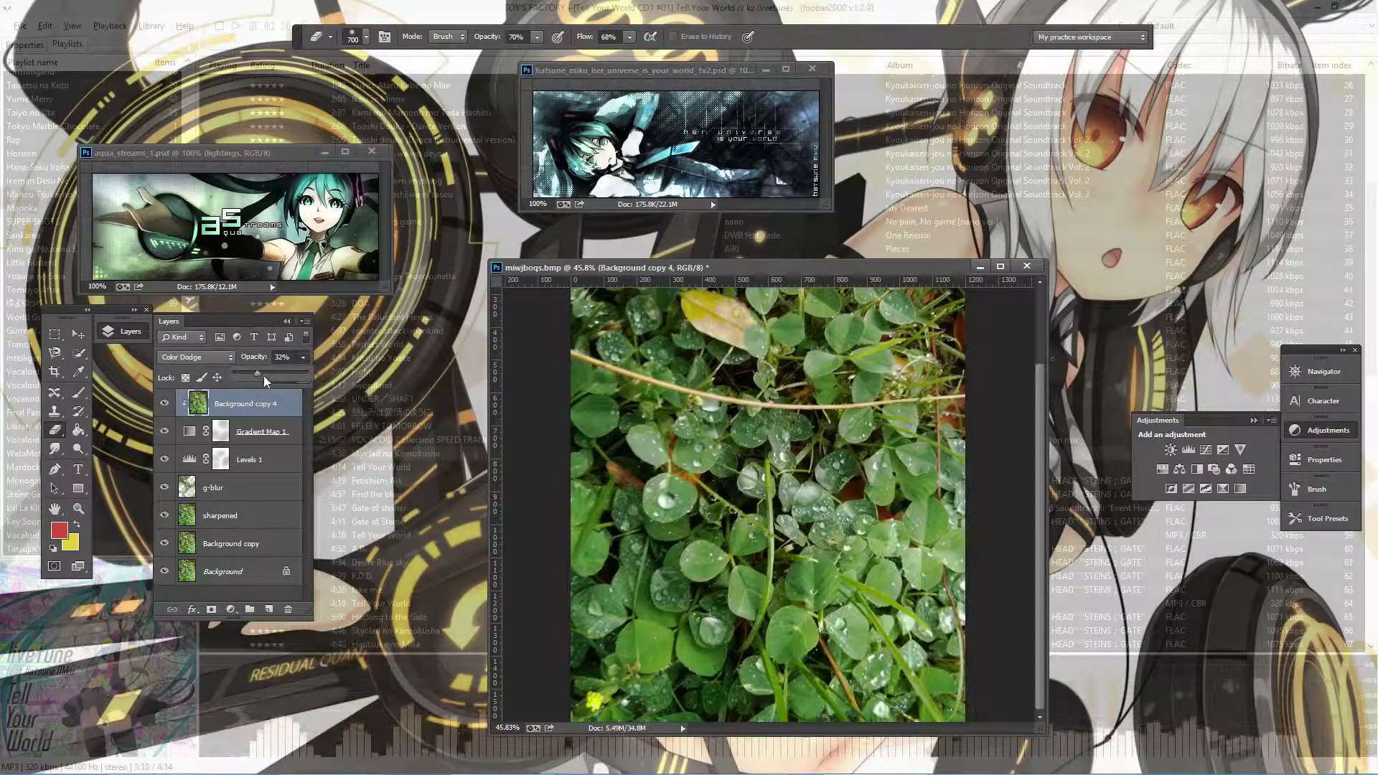
right_click(750, 366)
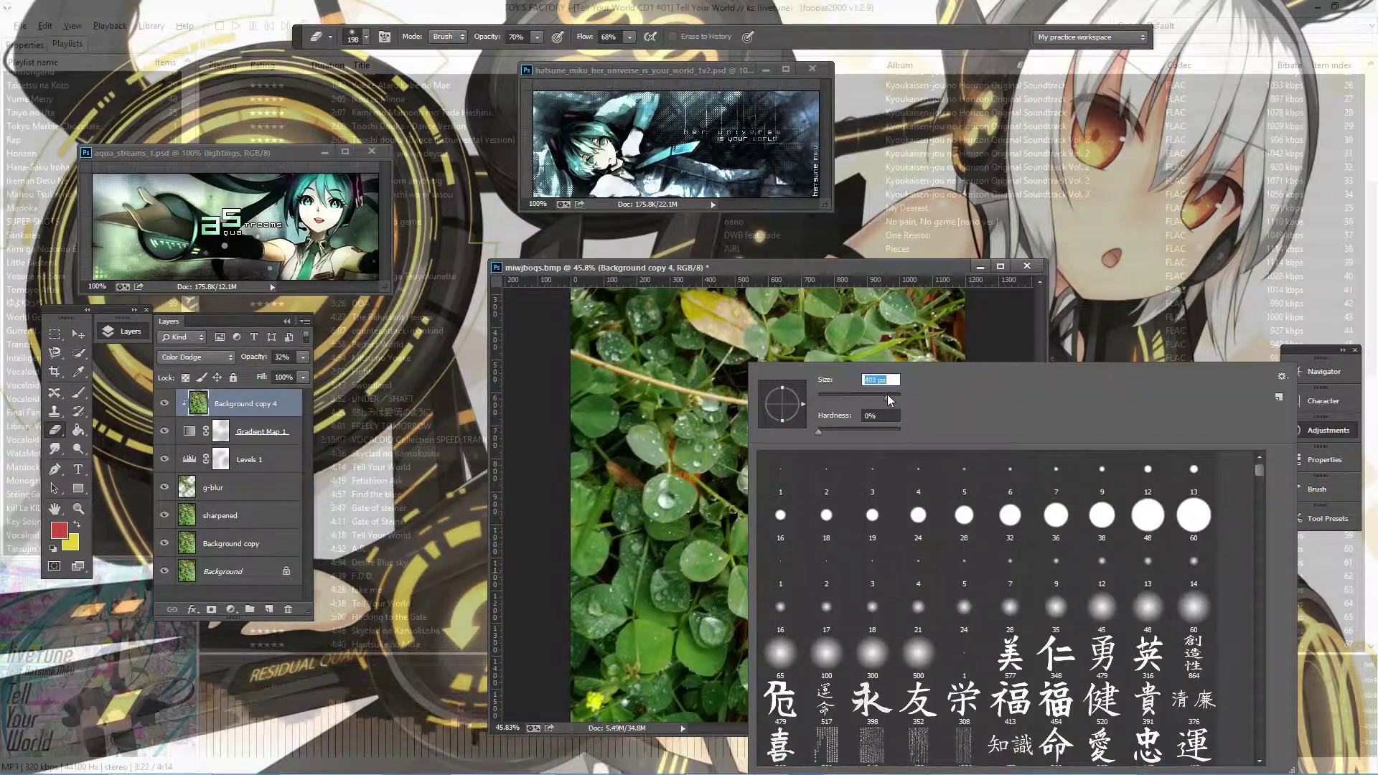
left_click_drag(887, 394, 878, 394)
key("Return")
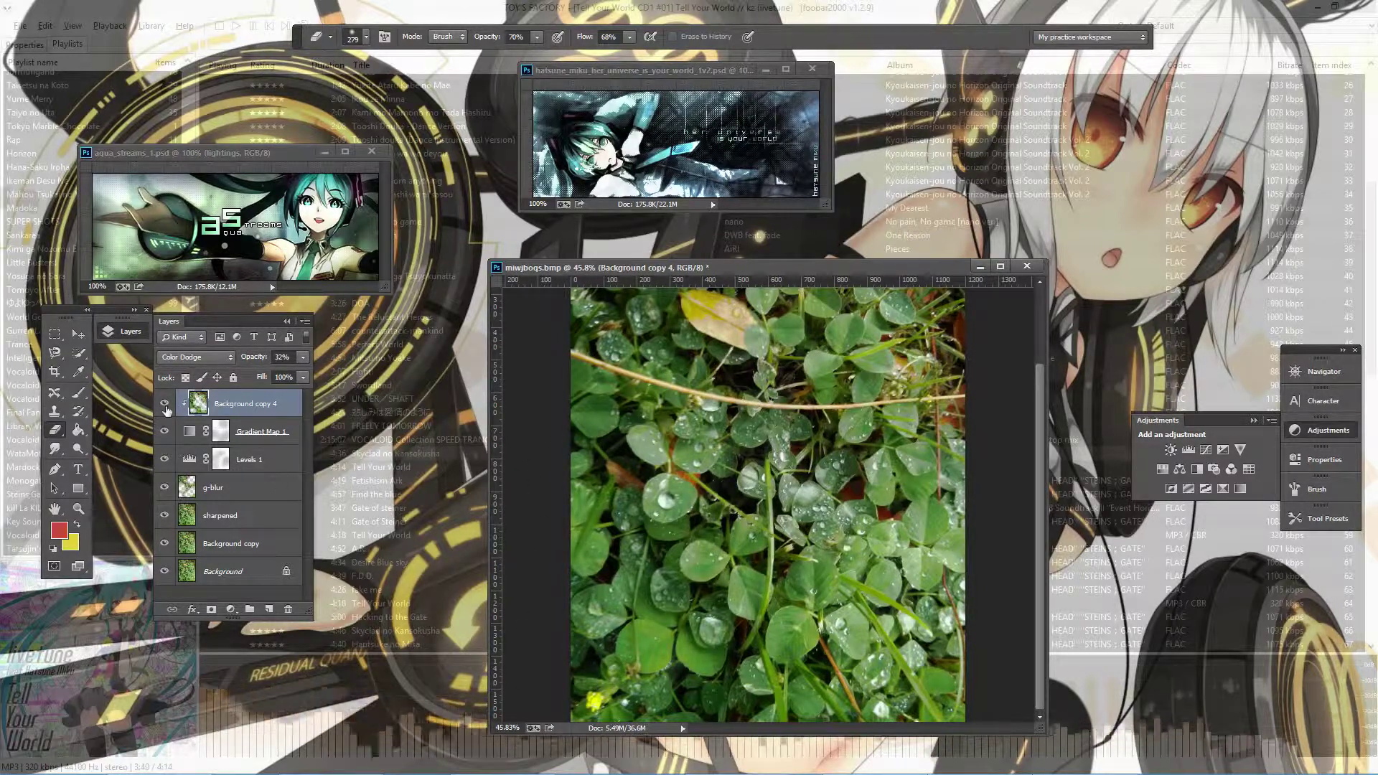
- Duplicate the Background layer
left_click(237, 460)
left_click(238, 573)
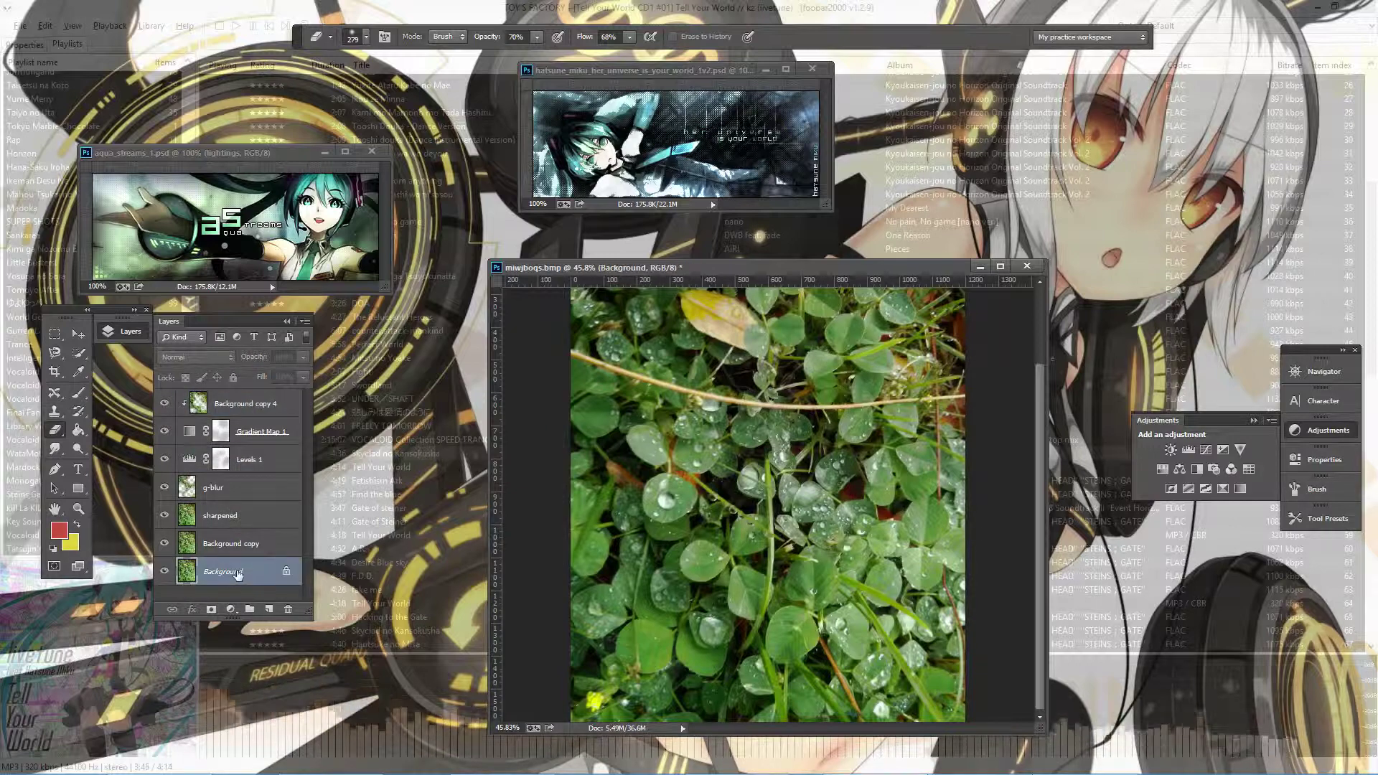
right_click(237, 572)
left_click(280, 246)
key("Return")
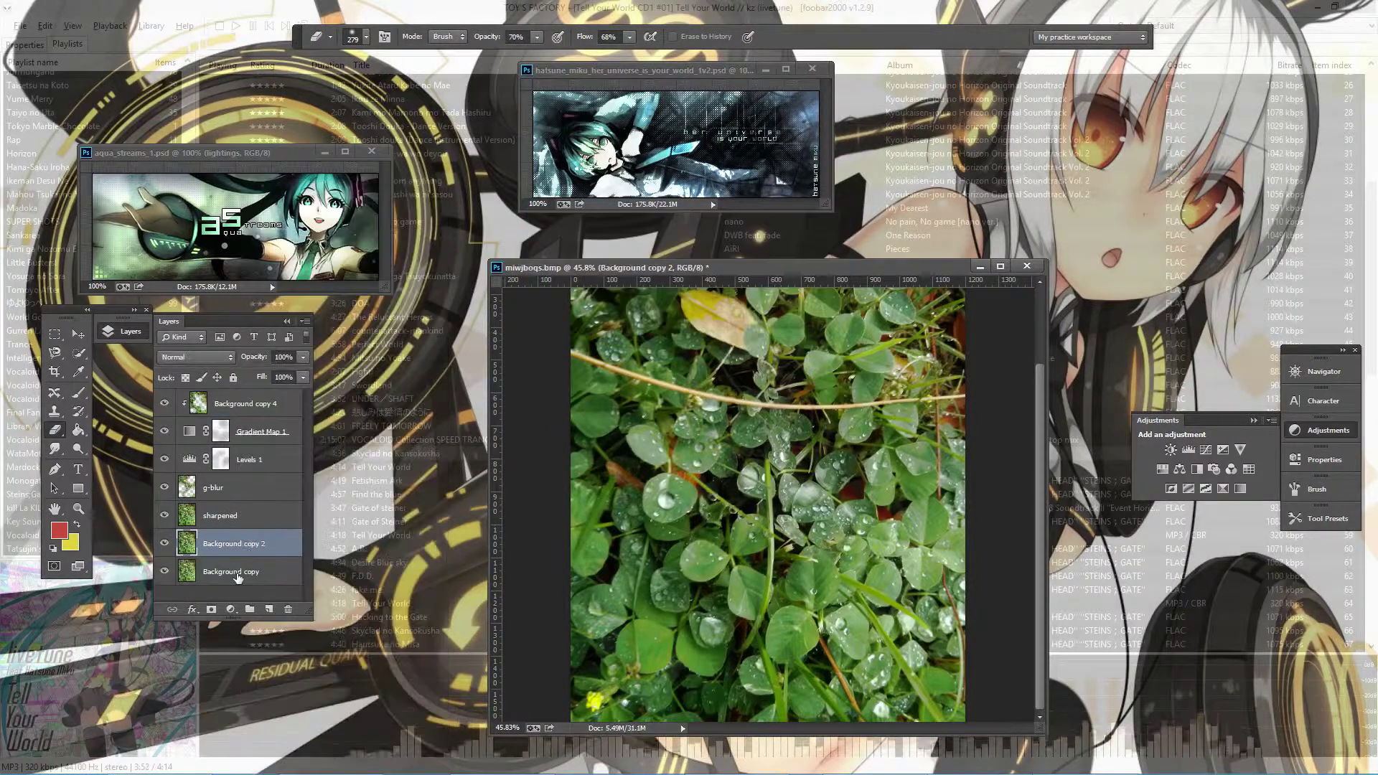
- Rename the bottom layer master and hide it, and name its duplicate bg
double_click(230, 572)
type("master")
key("Return")
left_click(164, 571)
double_click(237, 543)
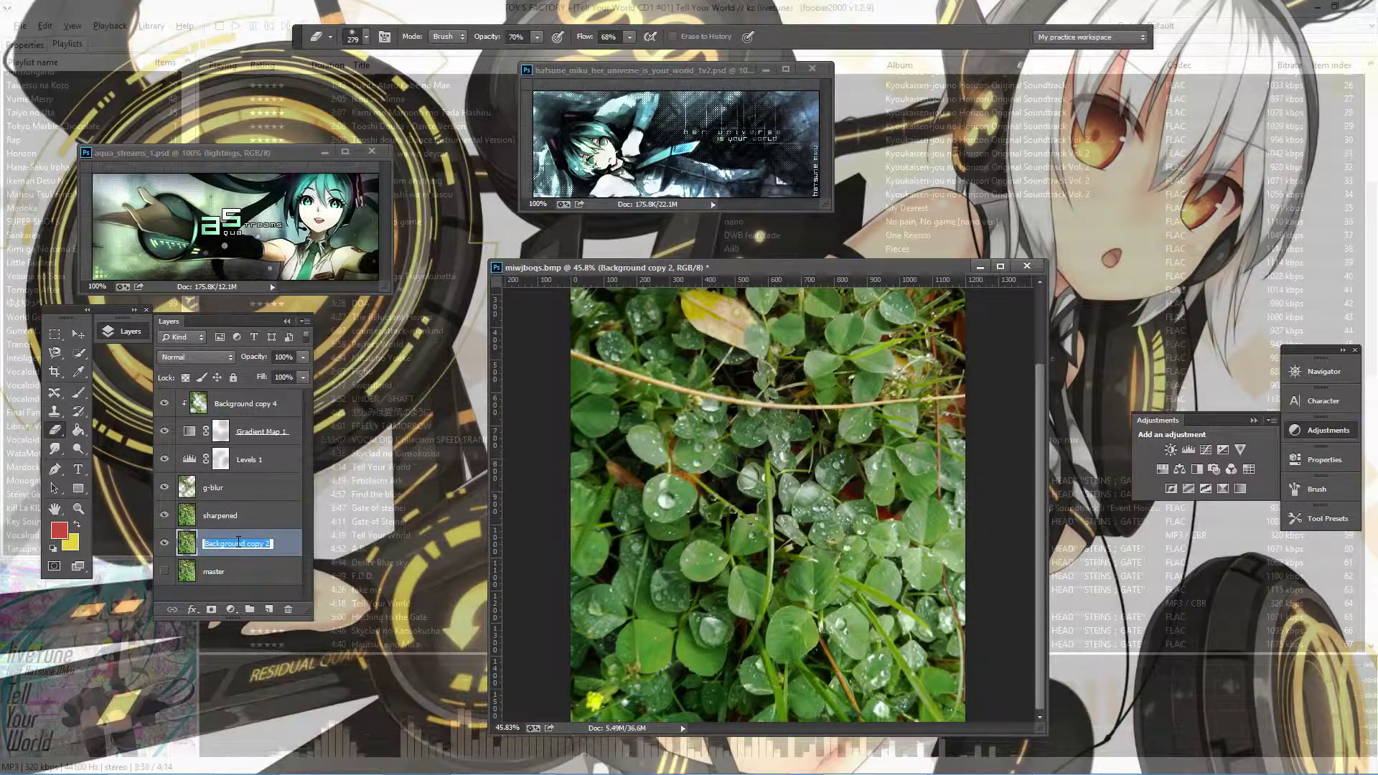
type("bg")
key("Return")
- Duplicate bg and move bg copy just above Levels 1
right_click(216, 543)
left_click(261, 153)
key("Return")
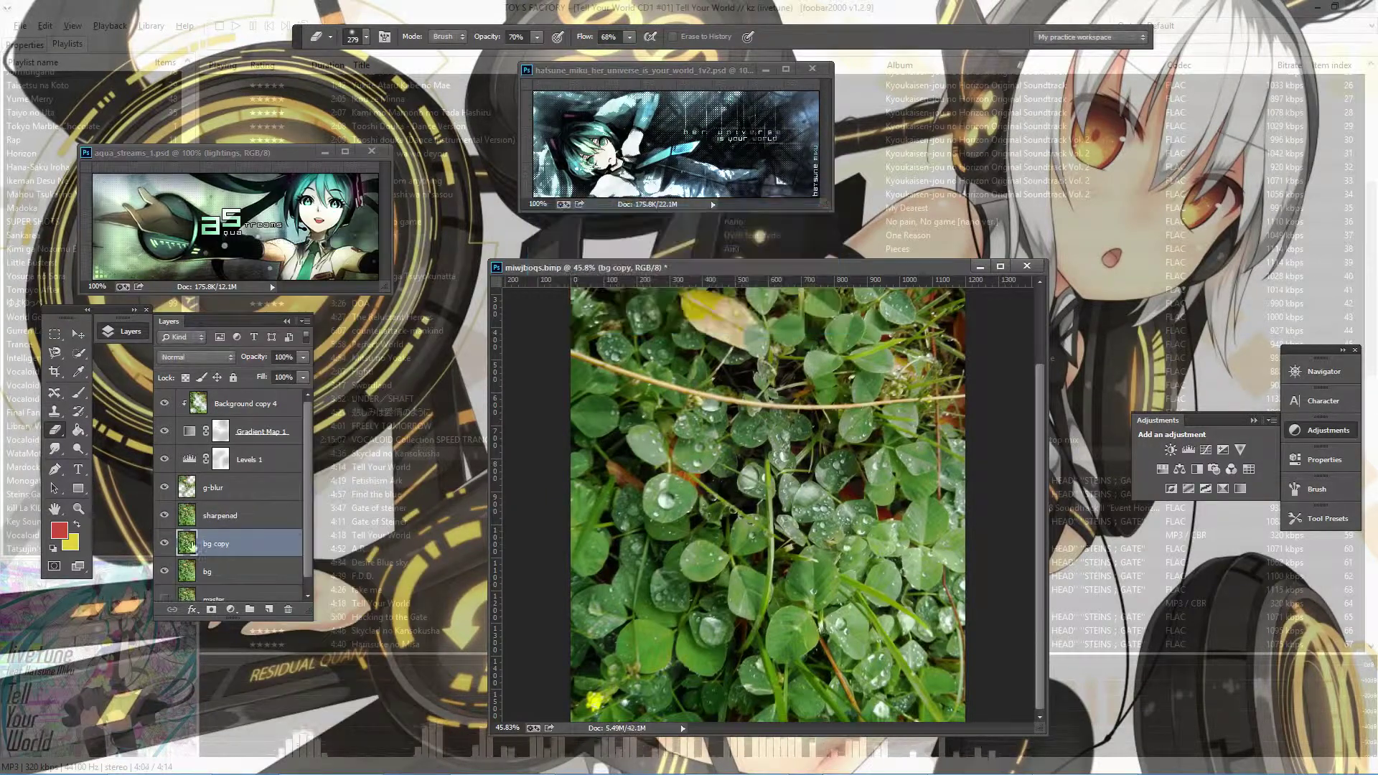
left_click_drag(190, 544, 216, 447)
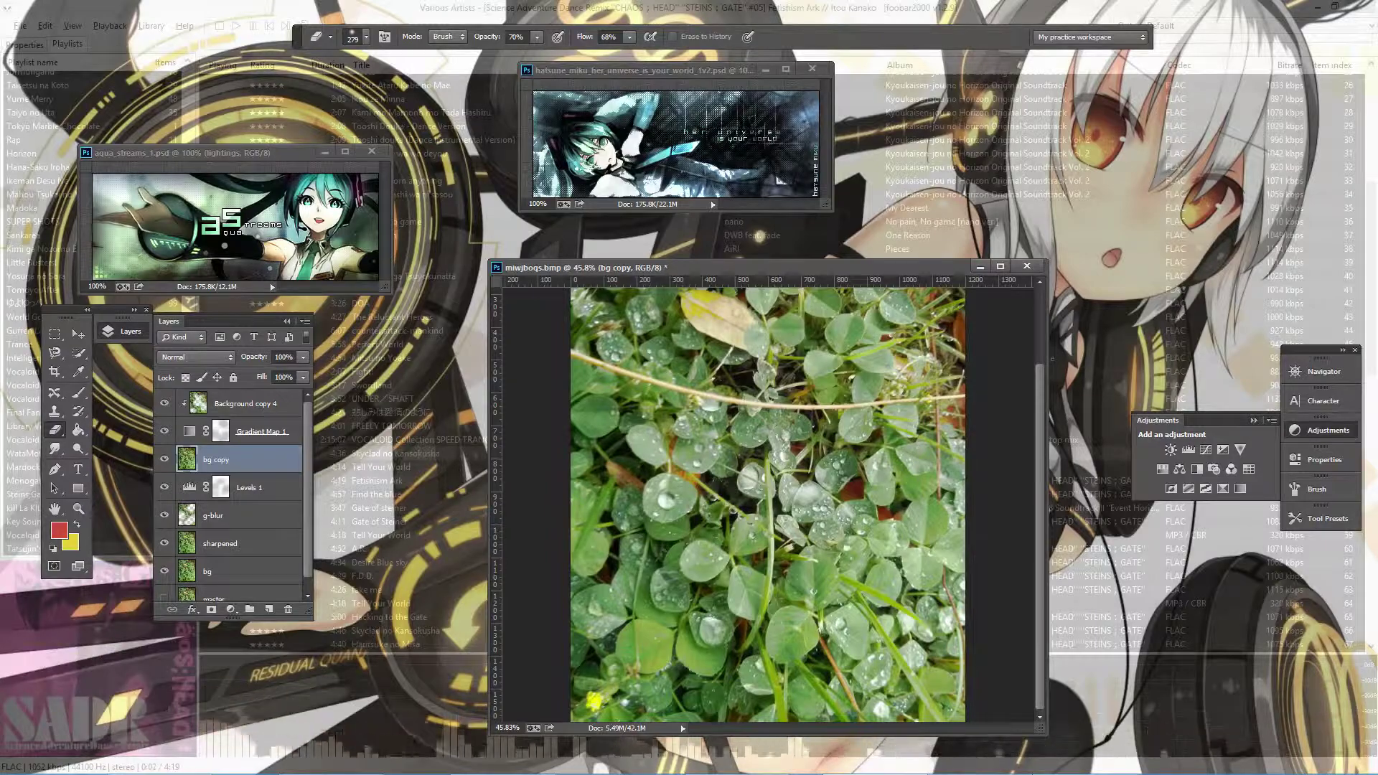
- Apply the Brush Strokes > Accented Edges filter to bg copy
key("ctrl+alt+f")
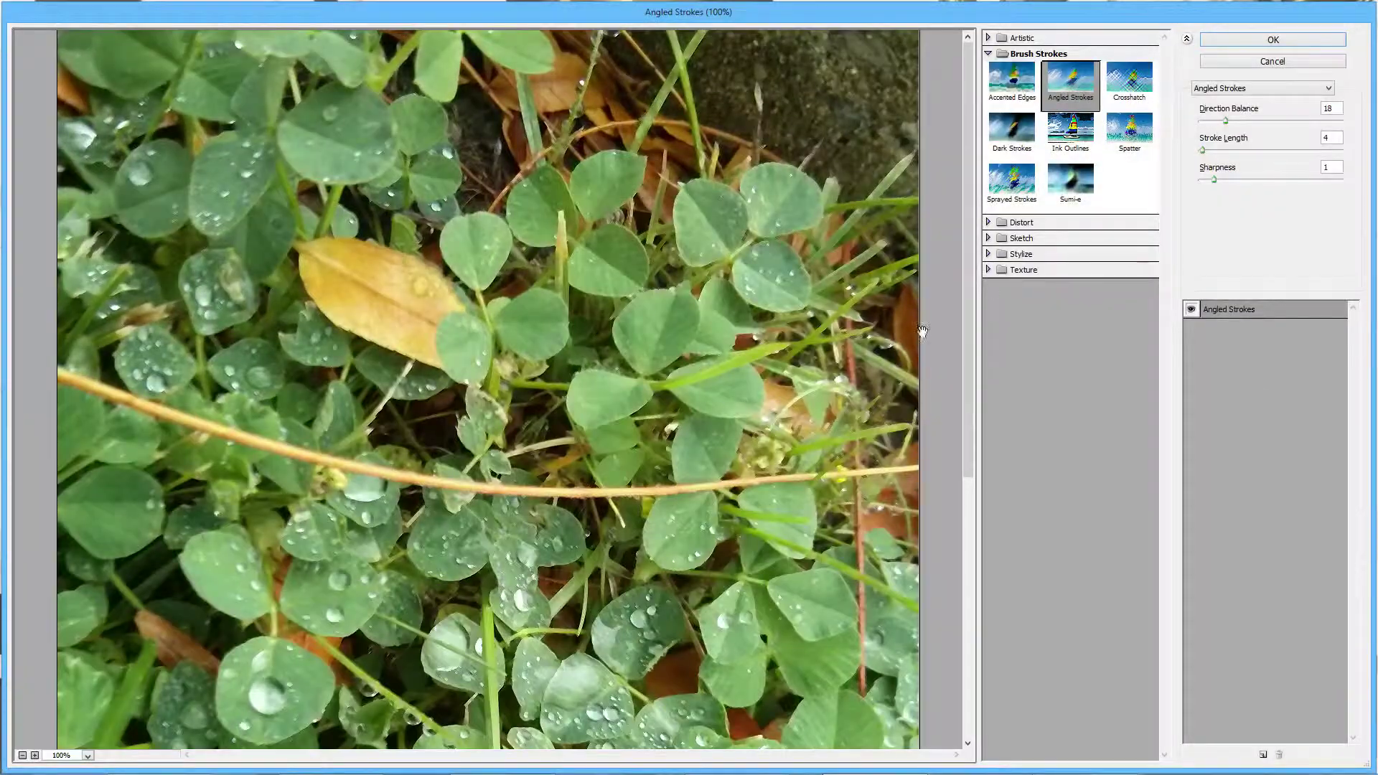
left_click(1070, 177)
left_click(1012, 128)
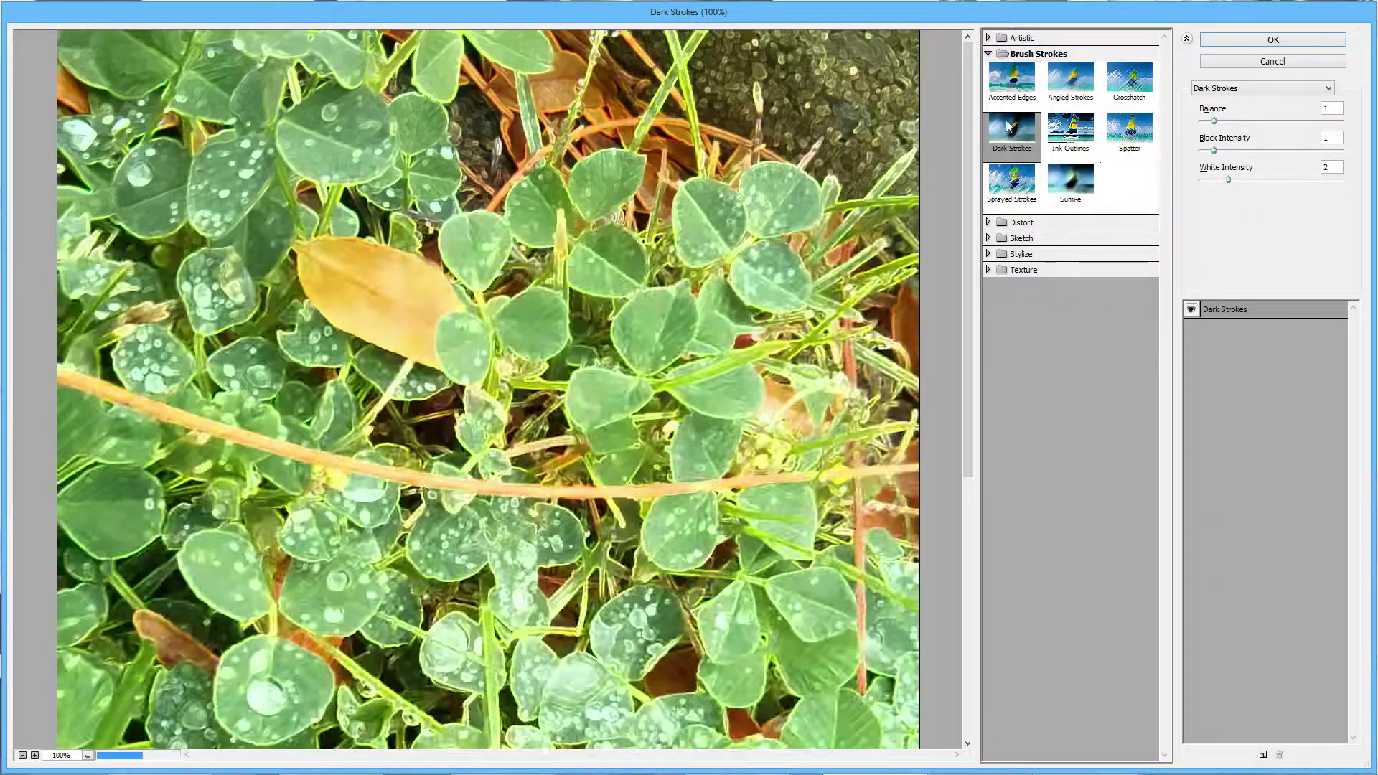
left_click(1011, 78)
left_click(1210, 122)
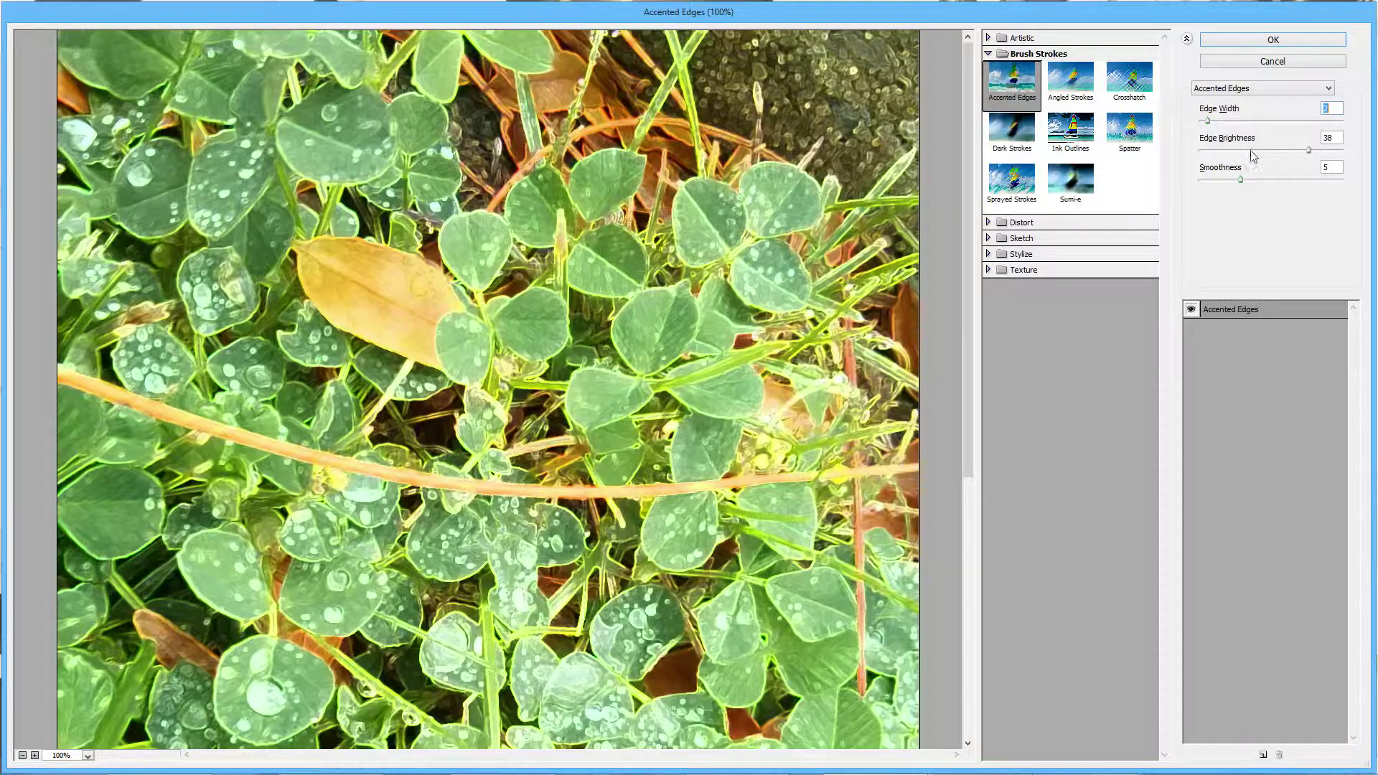
left_click_drag(1310, 151, 1316, 150)
left_click_drag(1243, 188, 1231, 180)
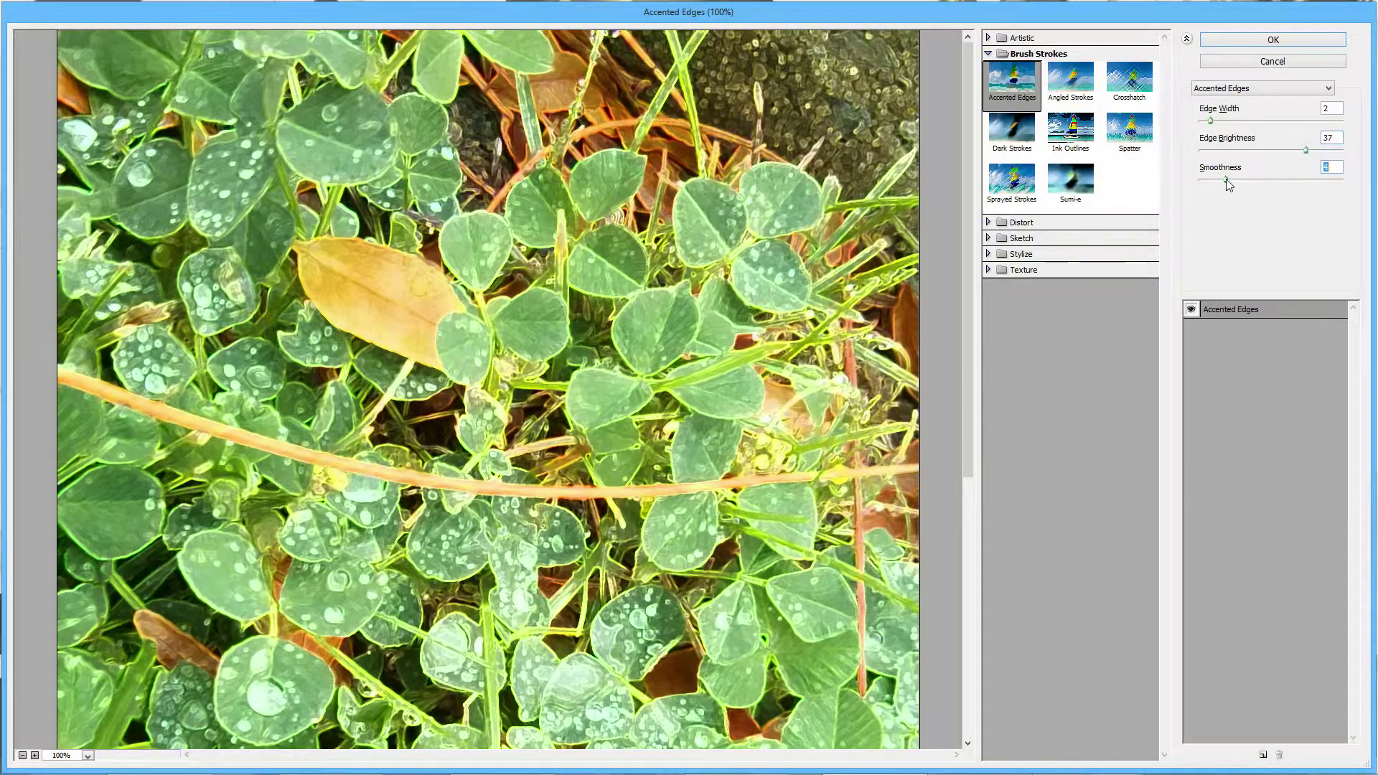
left_click(1273, 39)
- Set bg copy to Pin Light blend mode at 15% opacity
left_click(209, 357)
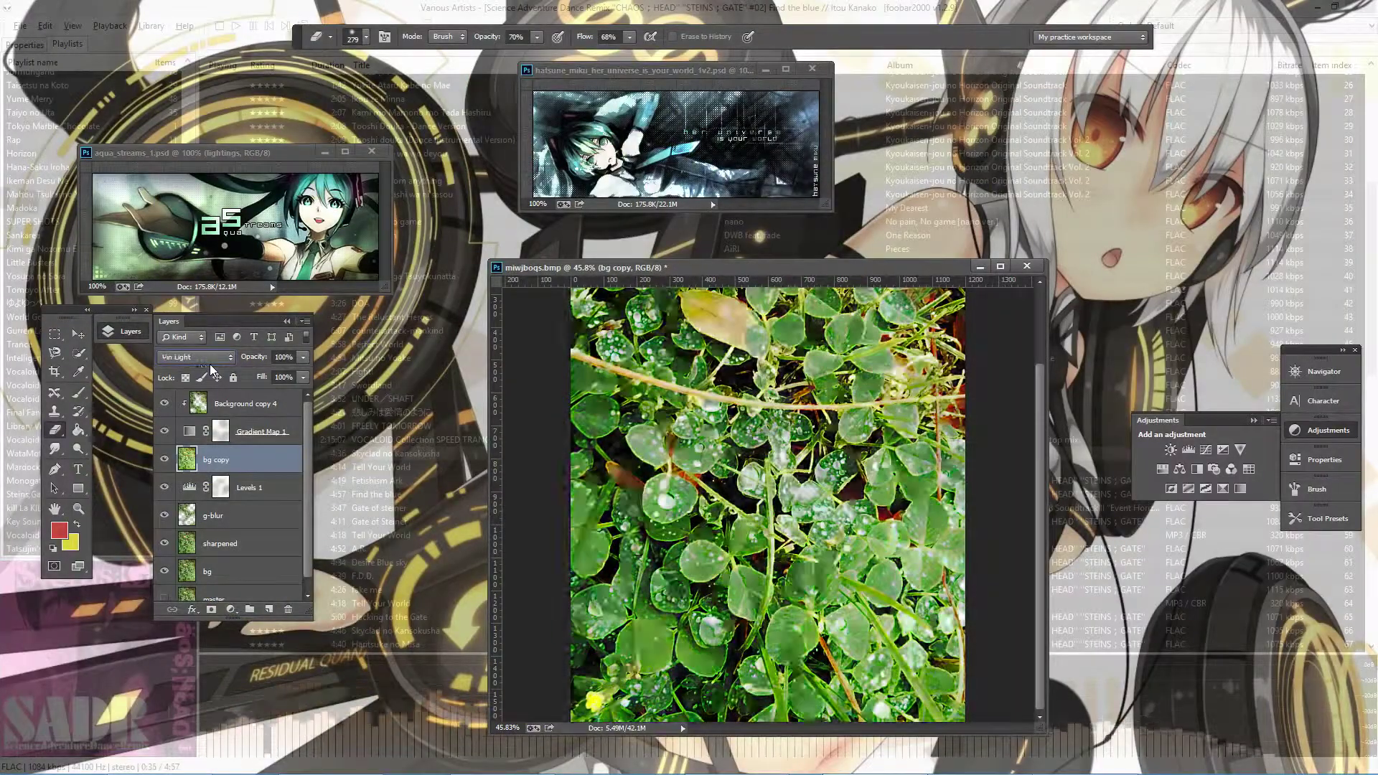
key("Down")
key("Down")
key("Tab")
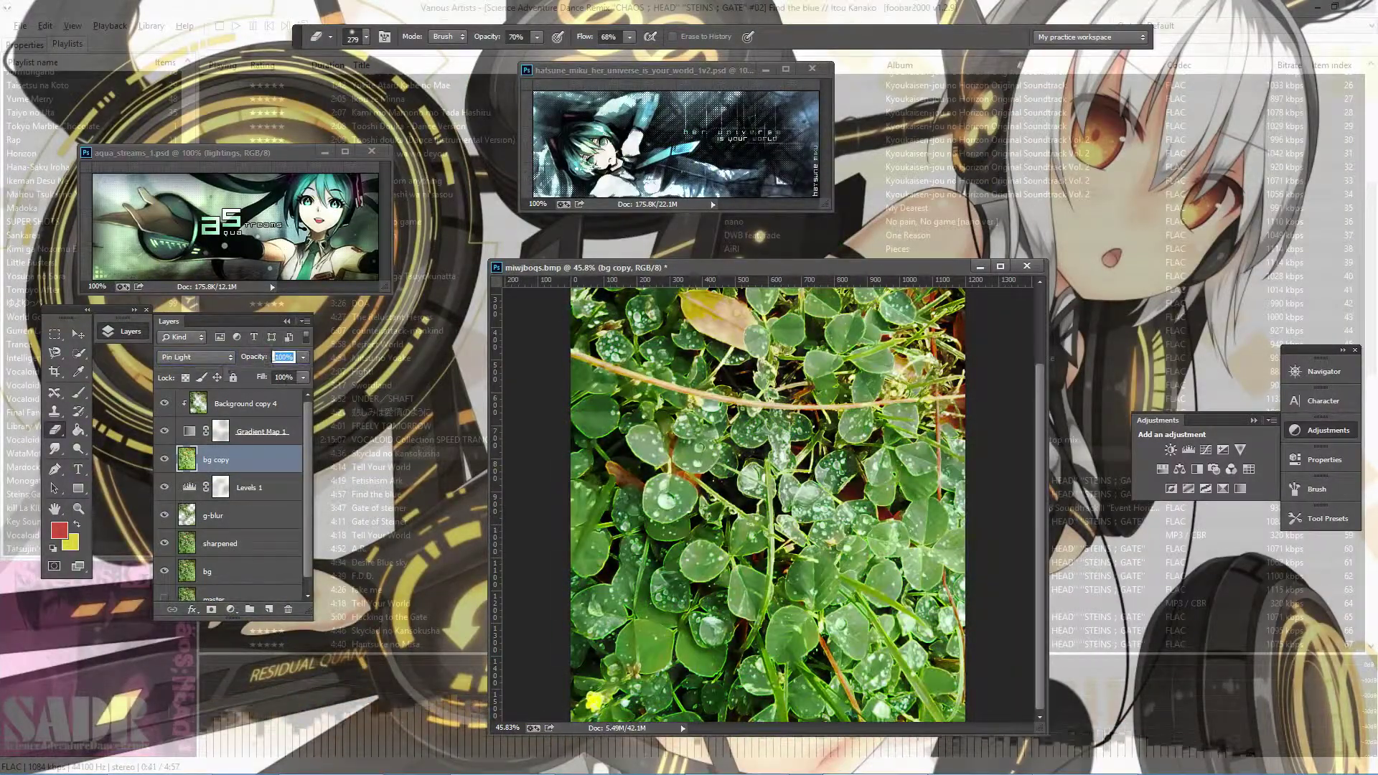
type("5")
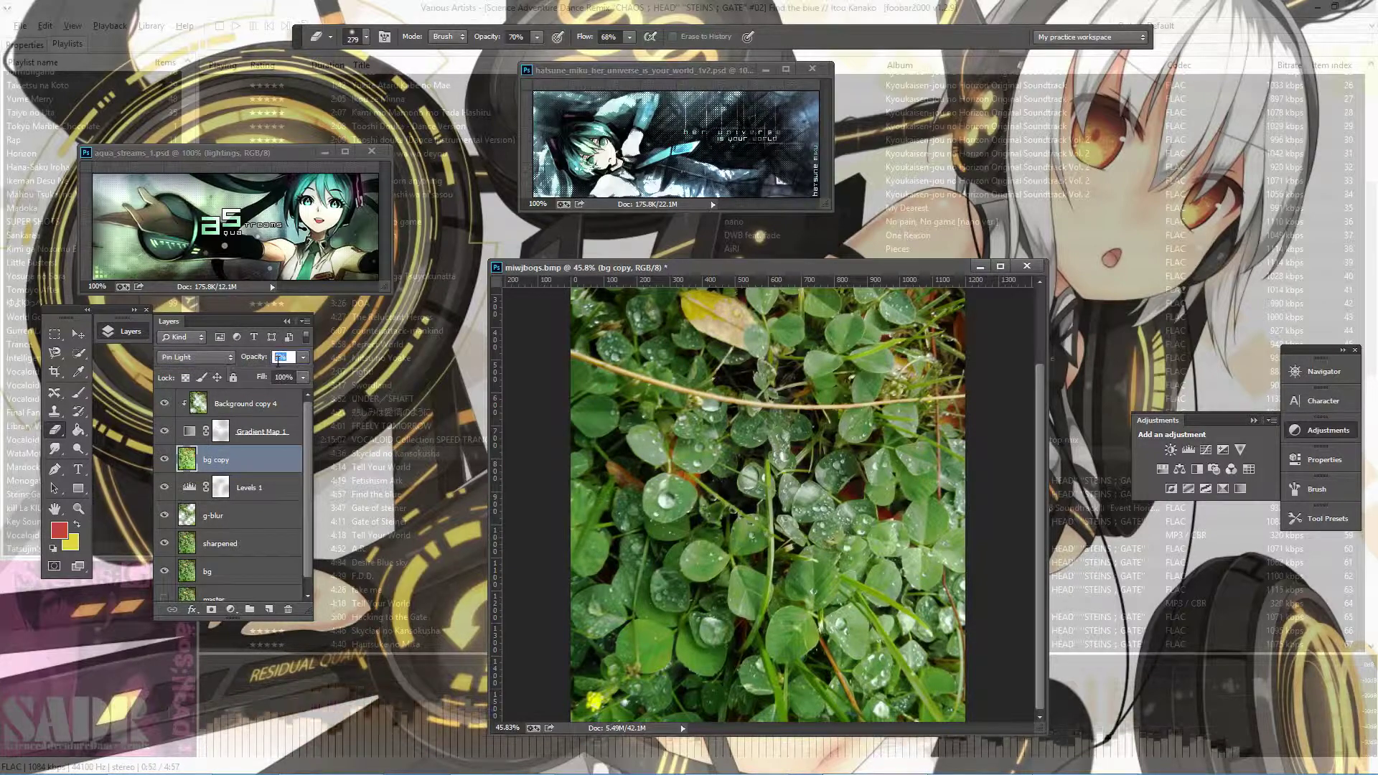
key("ctrl+1")
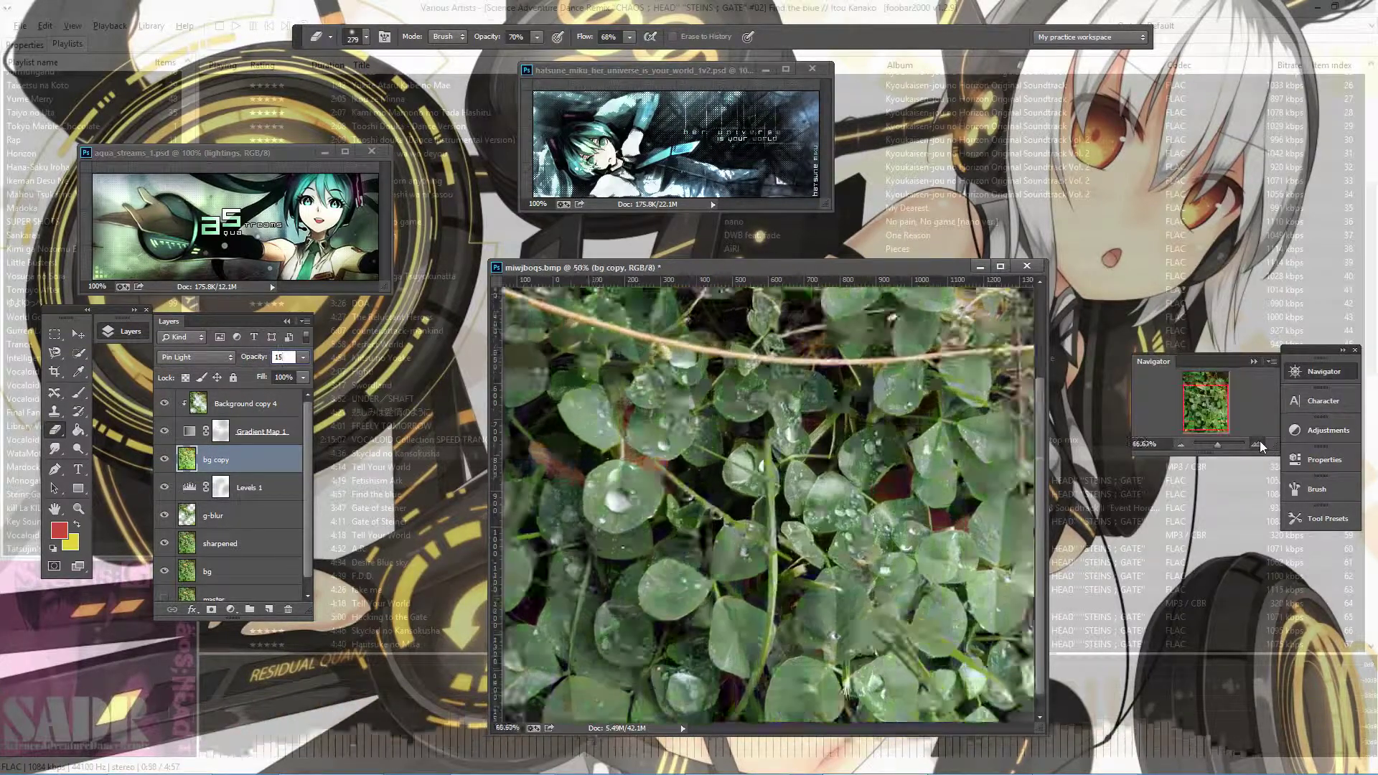
key("Return")
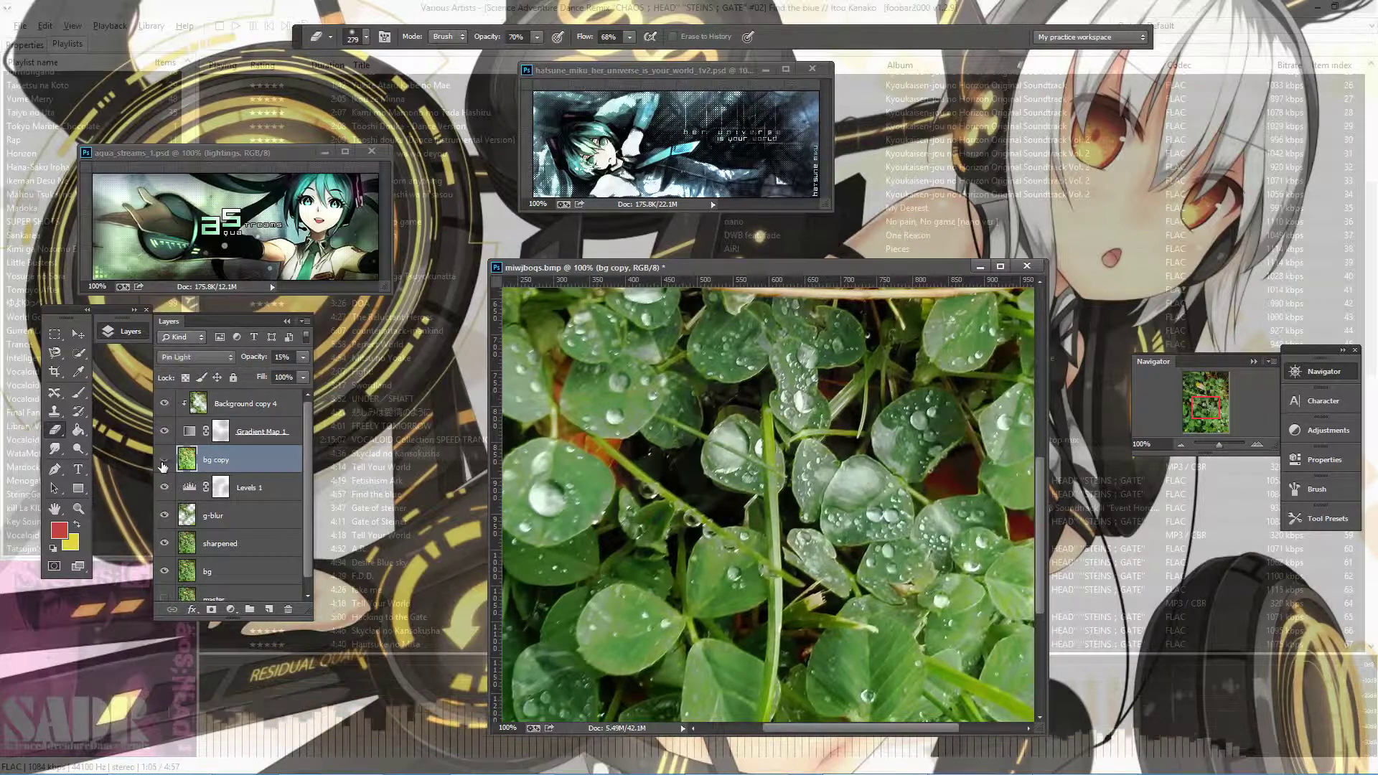
- Zoom out to 50% and enlarge the brush to size 314
key("ctrl+minus")
right_click(807, 431)
left_click_drag(933, 402, 941, 402)
key("Return")
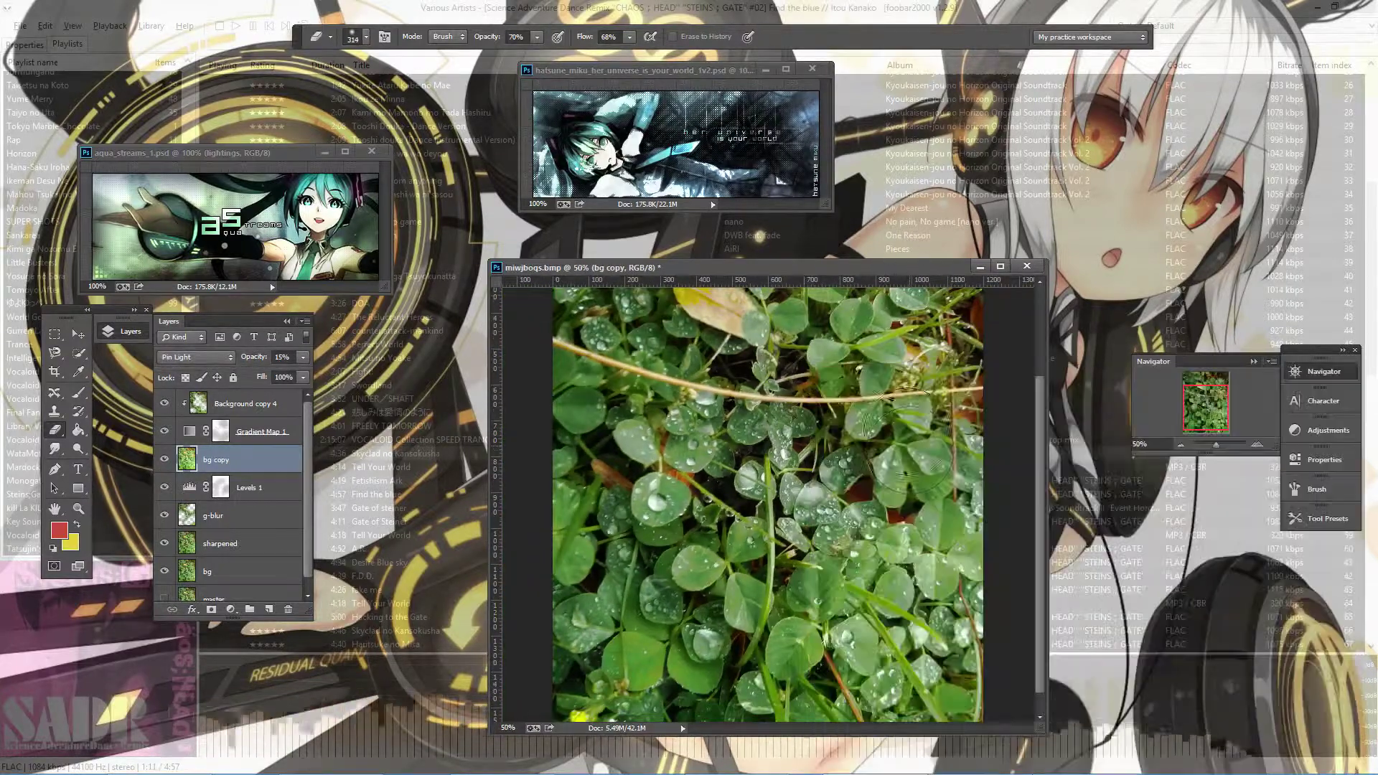
scroll(840, 502, "up", 2)
scroll(843, 431, "up", 1)
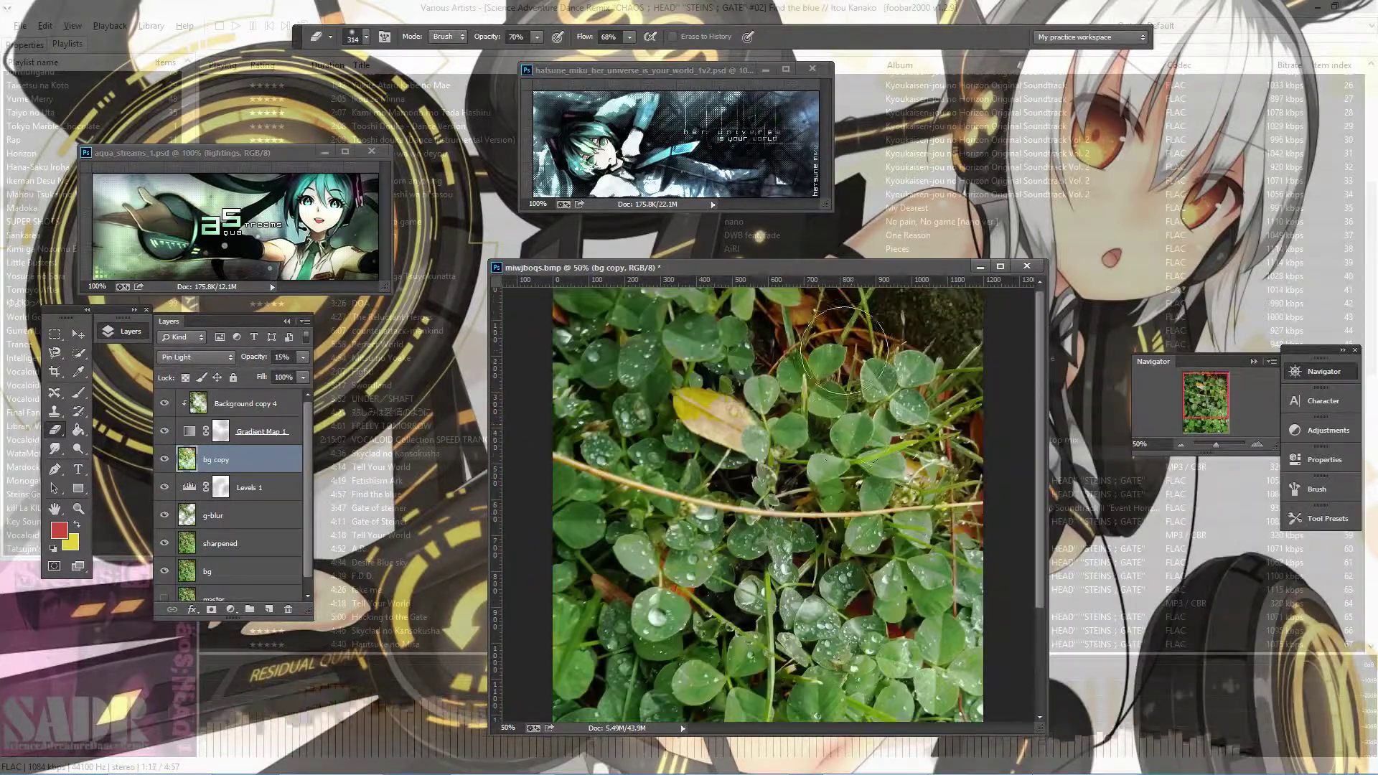
scroll(649, 606, "down", 1)
- Create a new Layer 1 in Color Burn mode and accept a green foreground colour
key("ctrl+shift+alt+n")
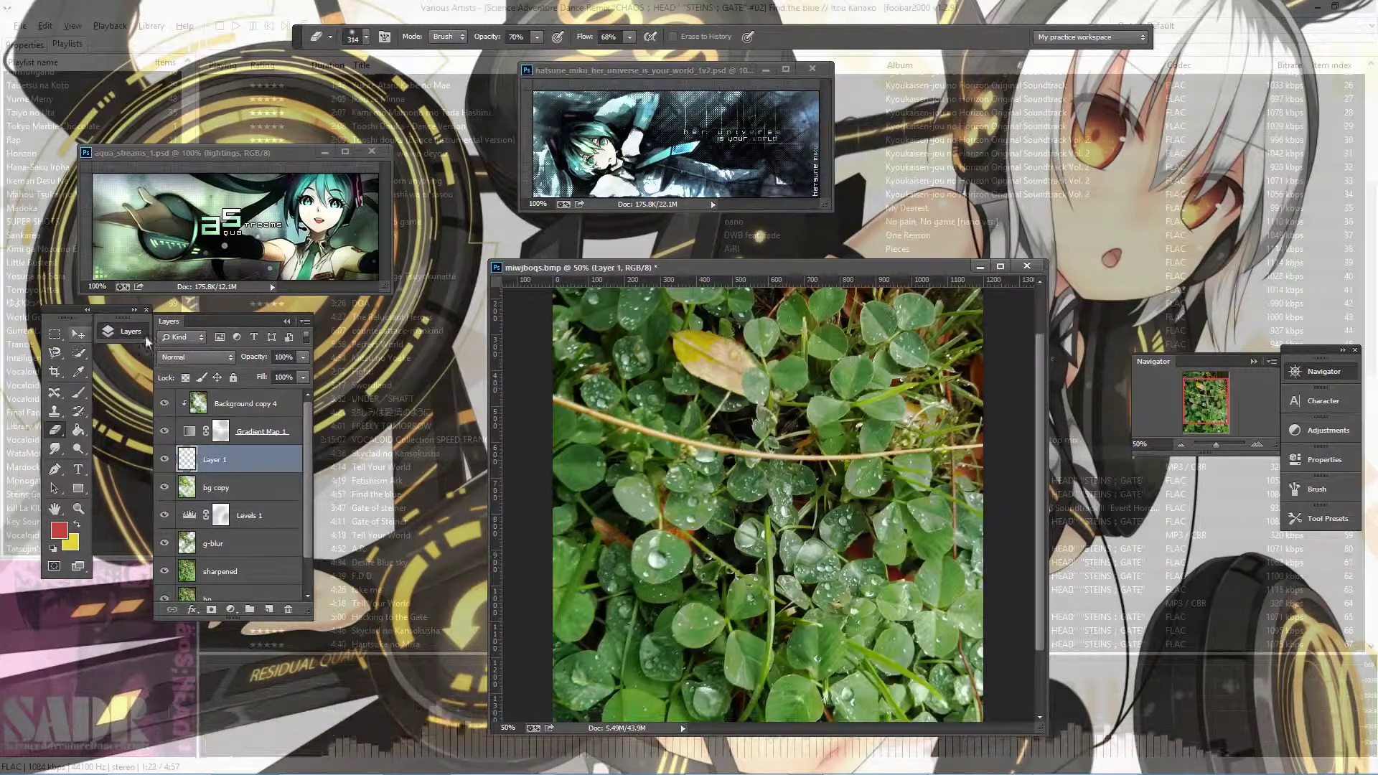
left_click(208, 357)
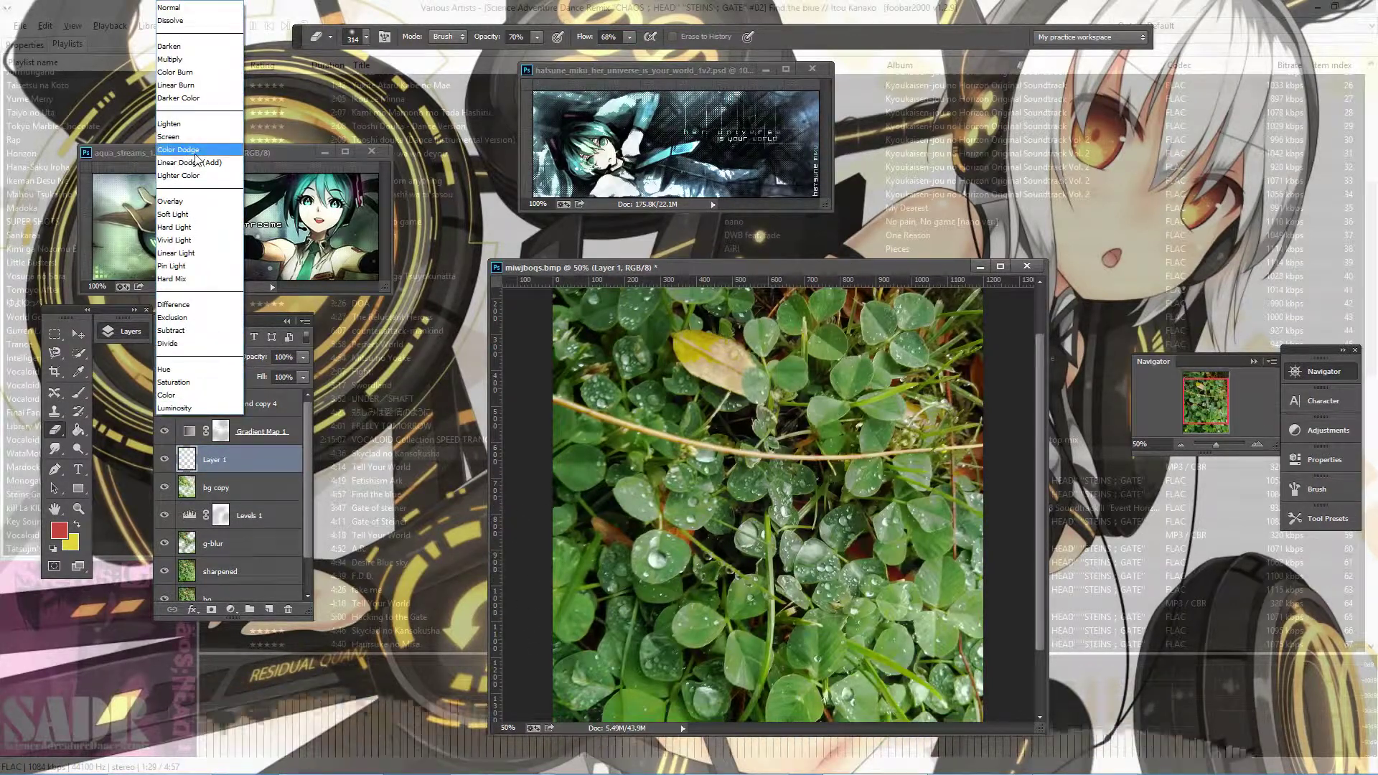
left_click(175, 72)
left_click(59, 531)
left_click(1038, 282)
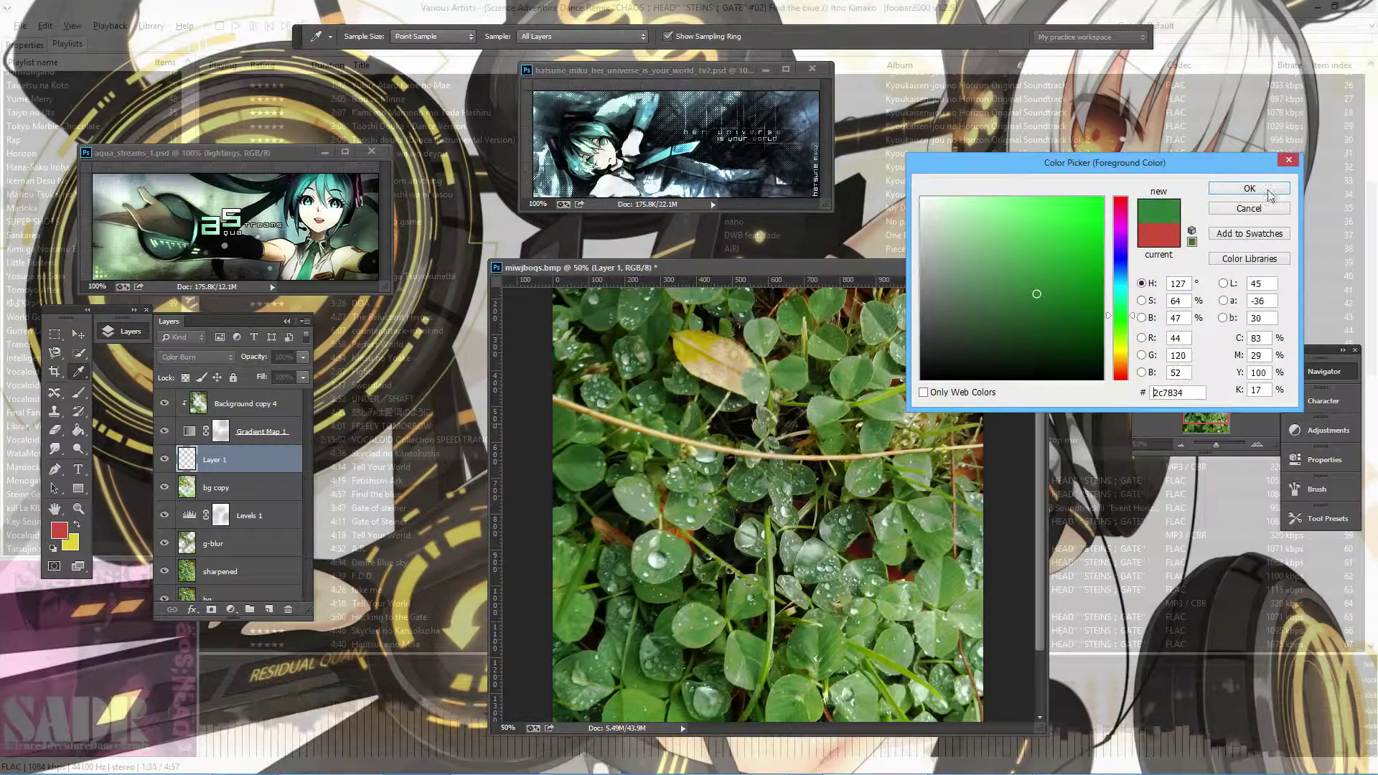
key("Return")
- Set the brush to 16% opacity and 550 px size
key("b")
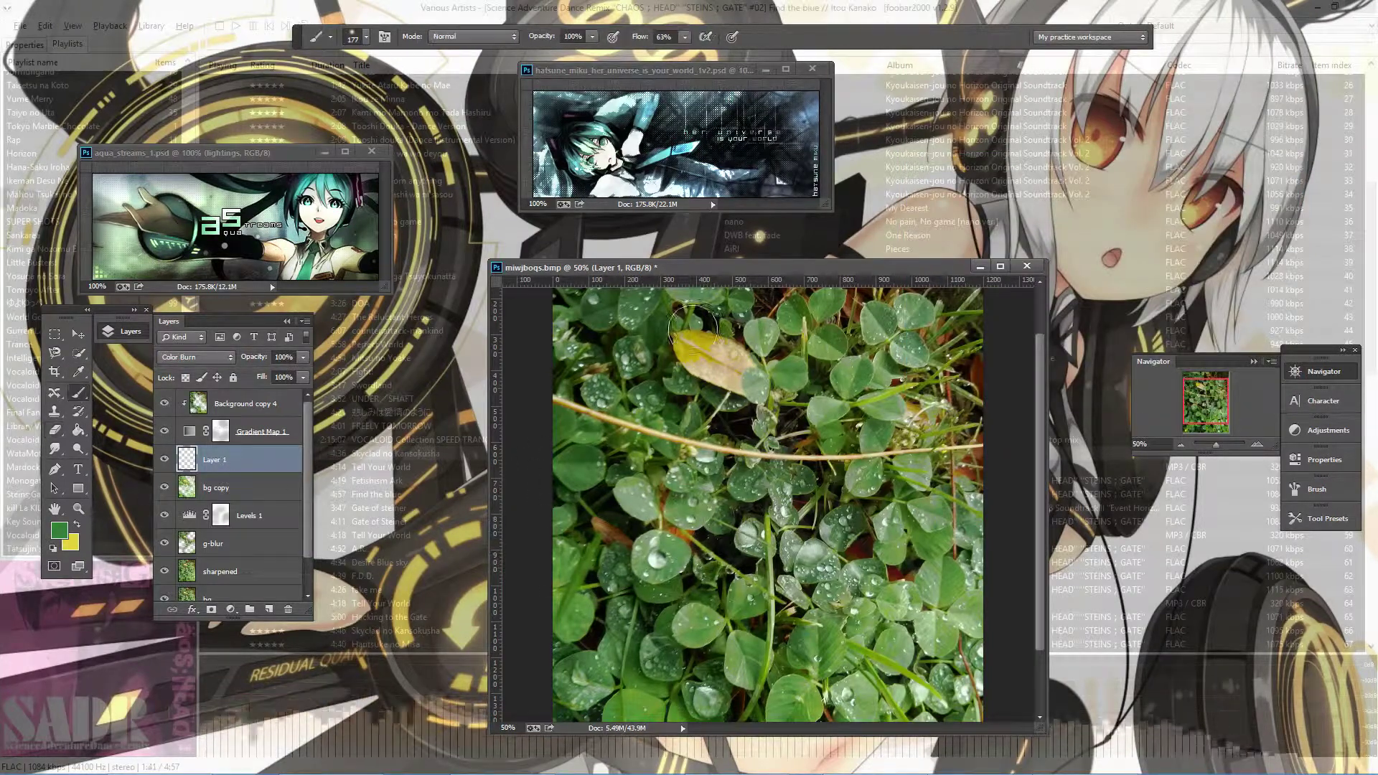
right_click(762, 362)
left_click(592, 37)
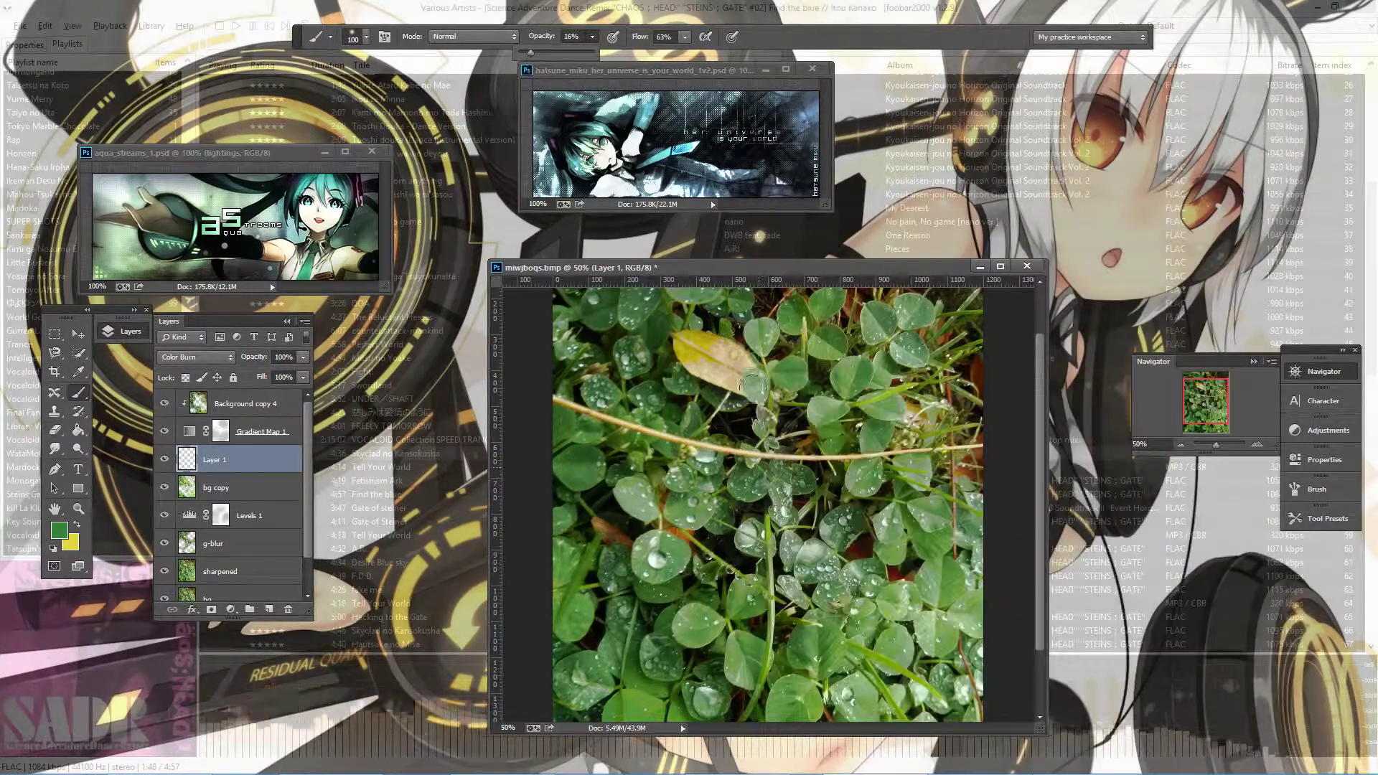
left_click_drag(526, 58, 525, 57)
right_click(761, 363)
key("Escape")
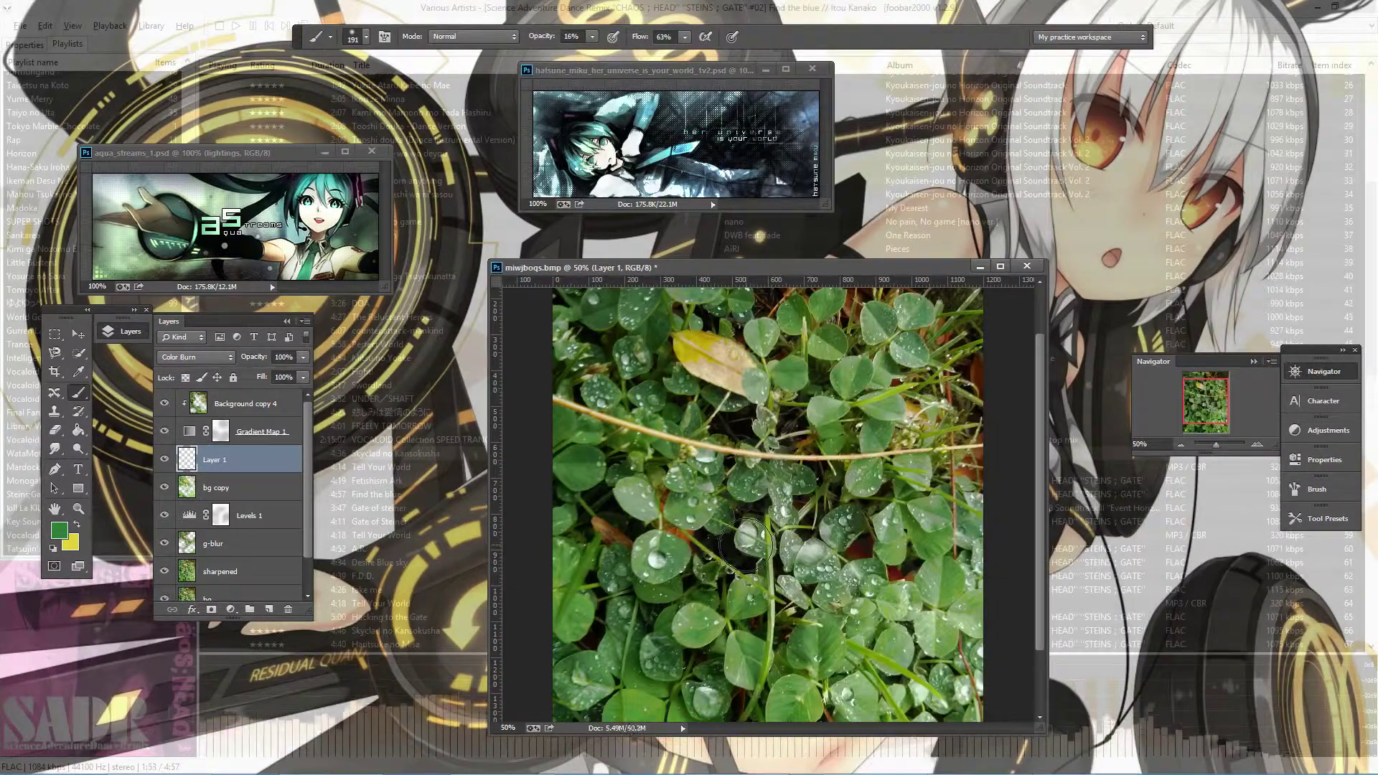
right_click(794, 363)
type("550")
key("Return")
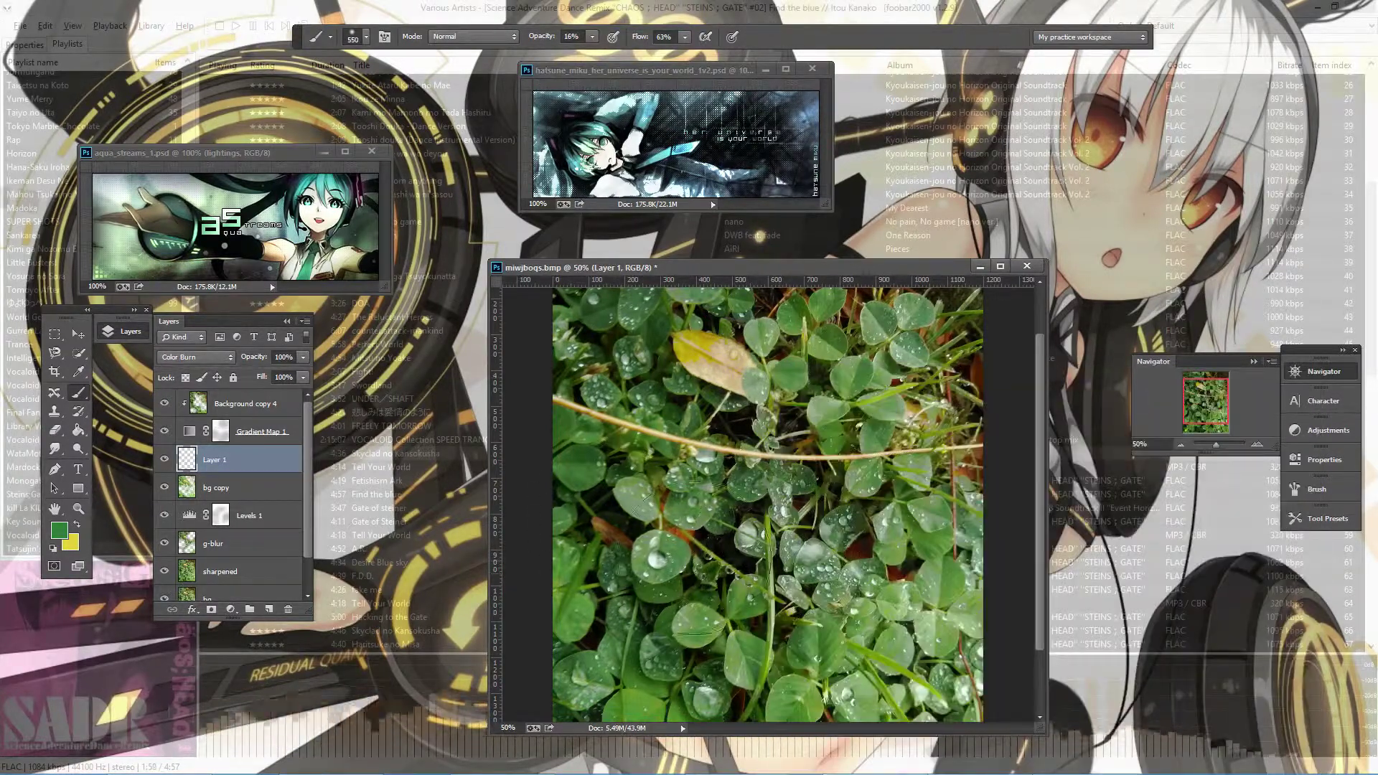
- Check the eraser settings, click through the lower layers, and reselect Layer 1
left_click(62, 428)
right_click(783, 495)
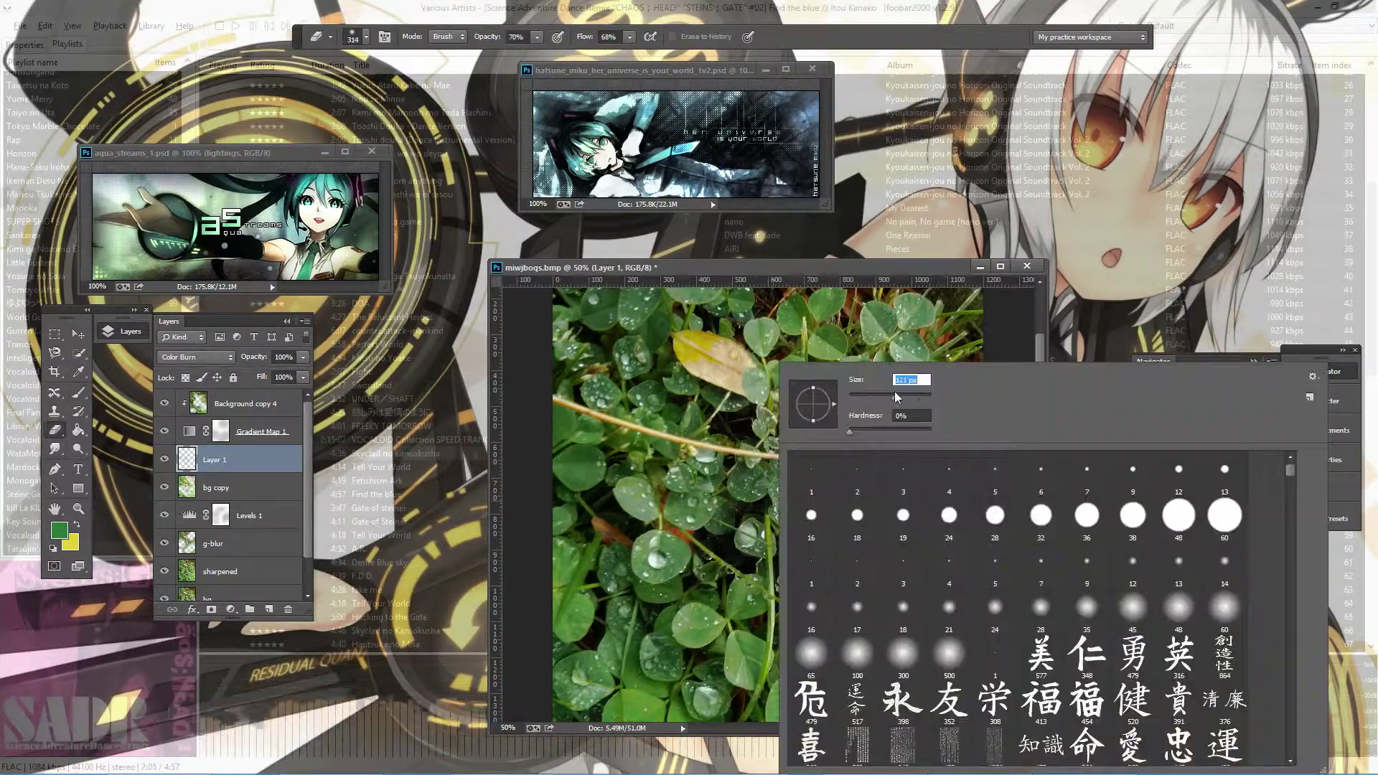
key("Escape")
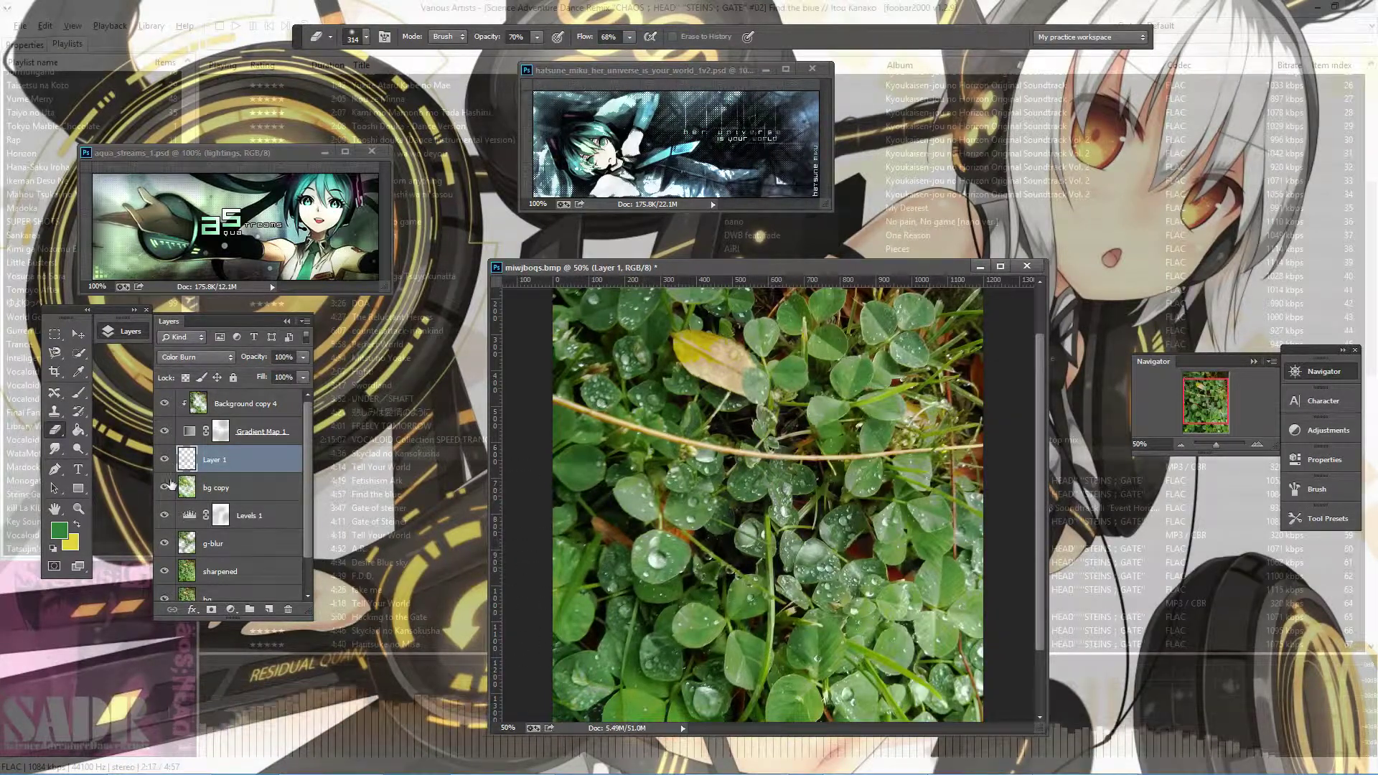
left_click(169, 574)
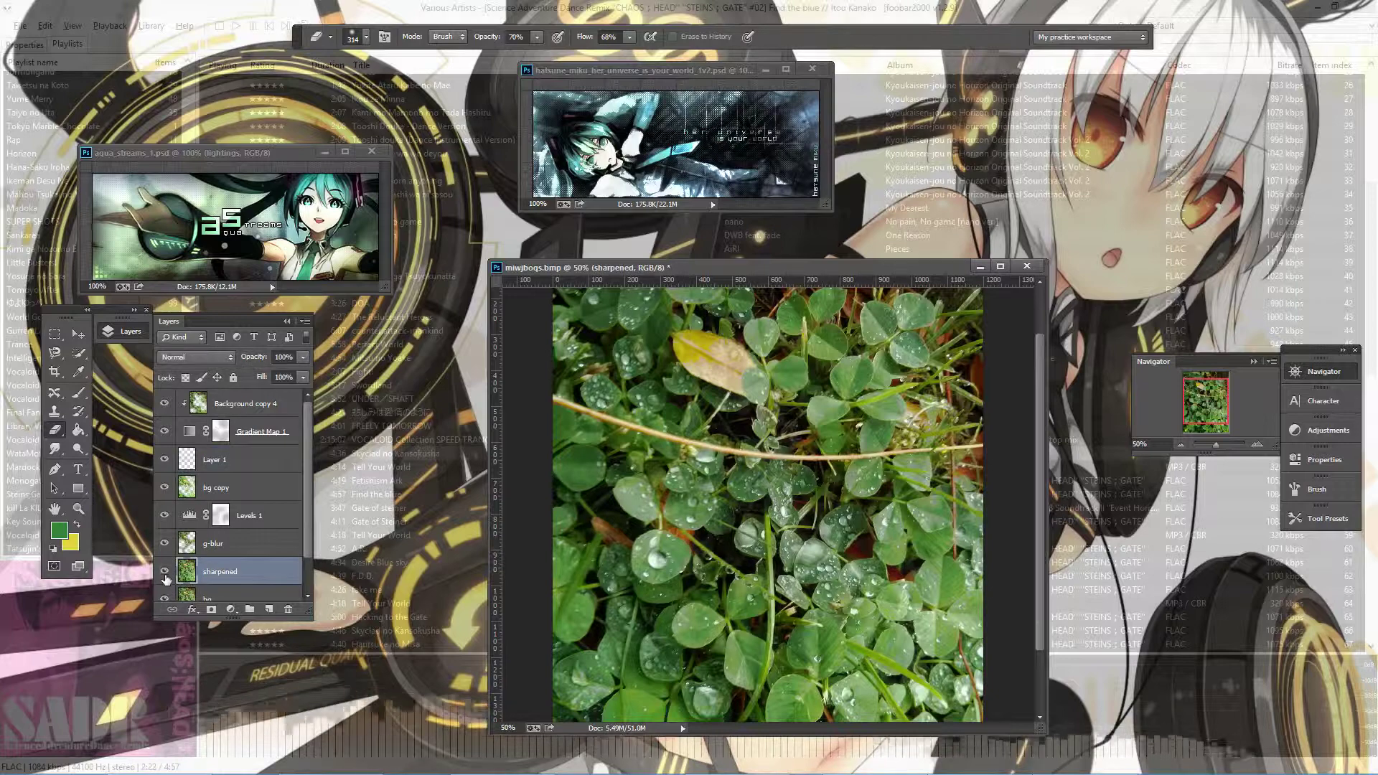
left_click(216, 488)
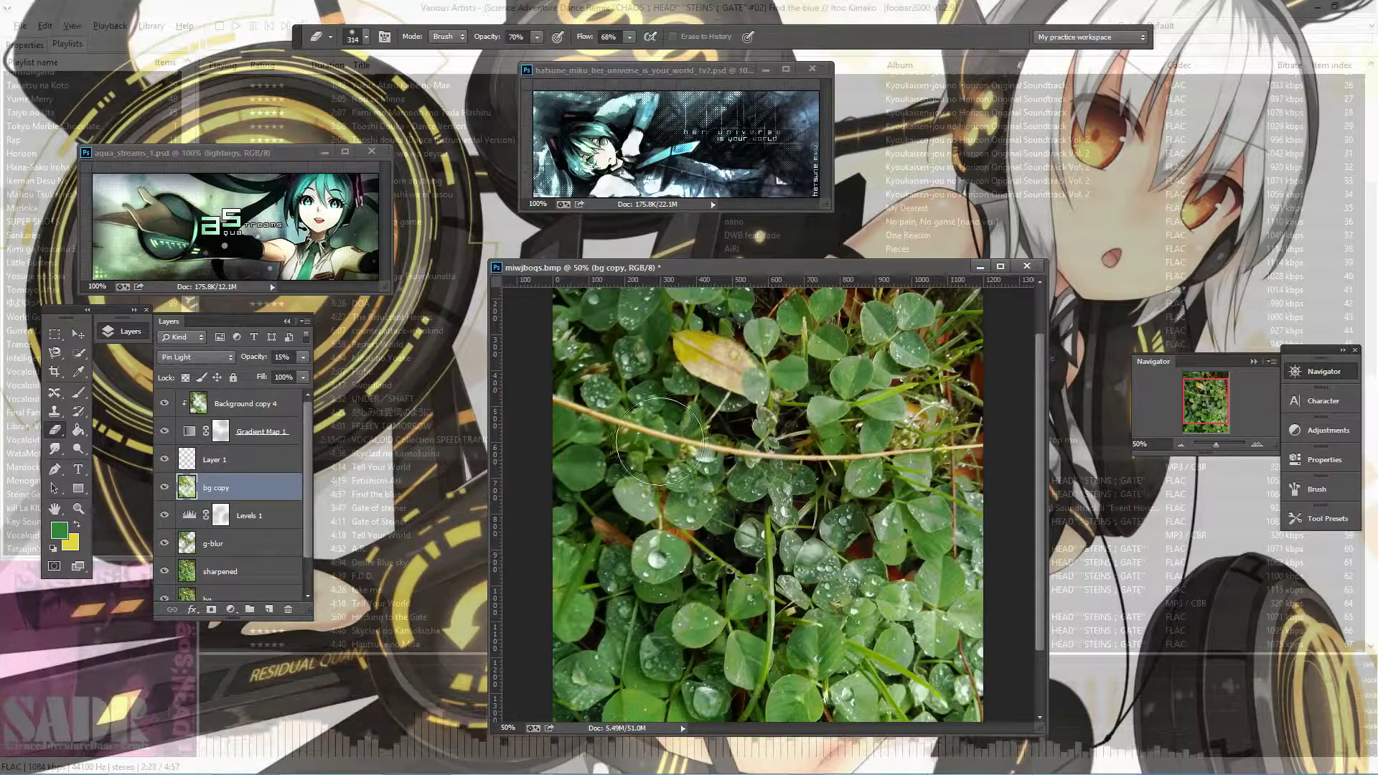
left_click(169, 459)
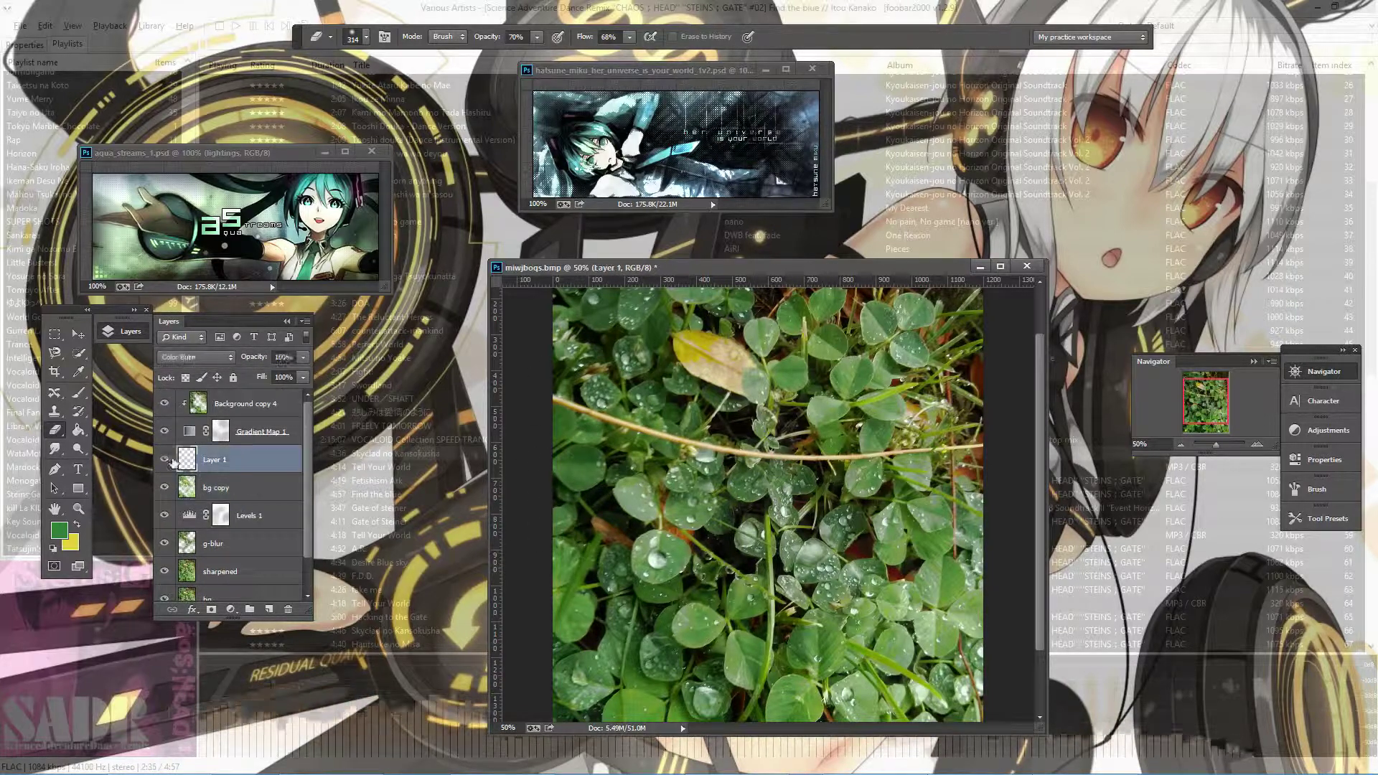
- Return to the brush and set its size to 300
key("b")
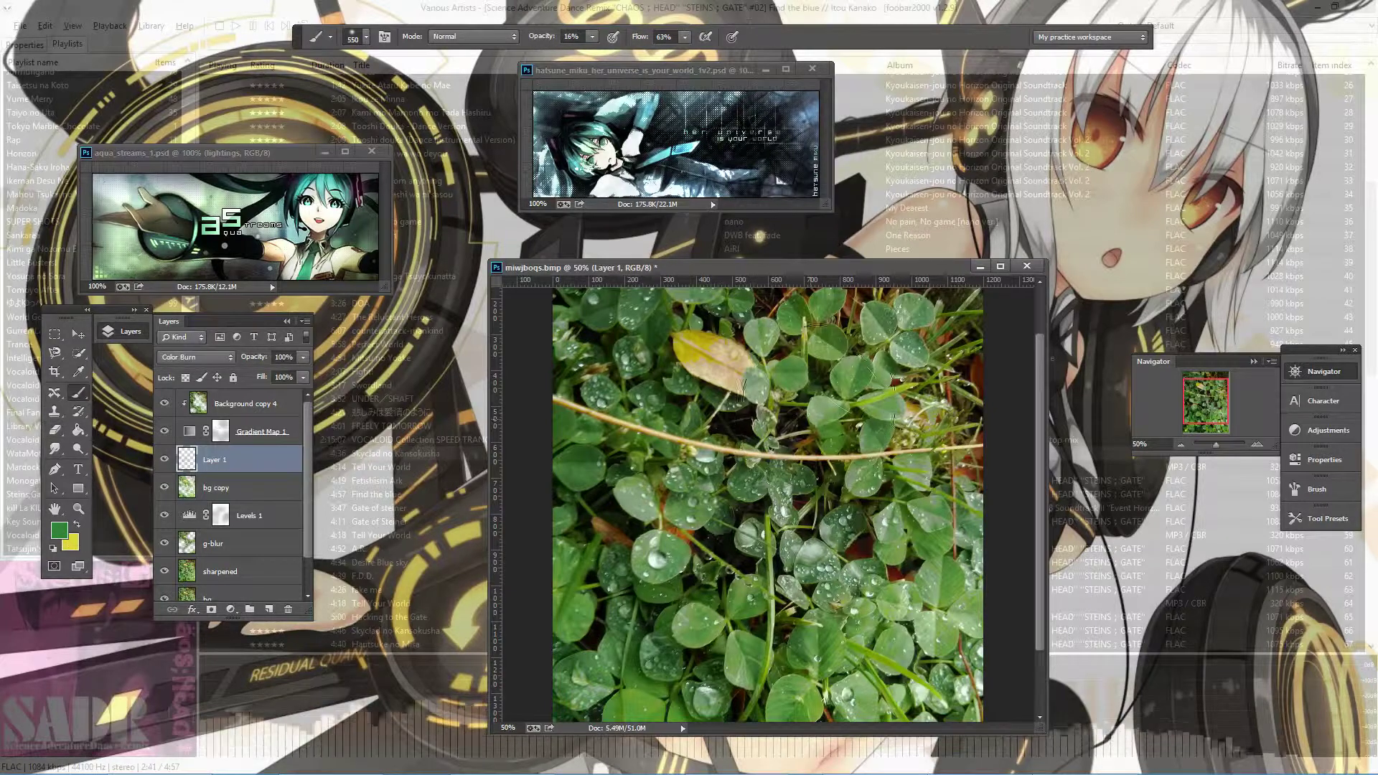
scroll(567, 463, "down", 3)
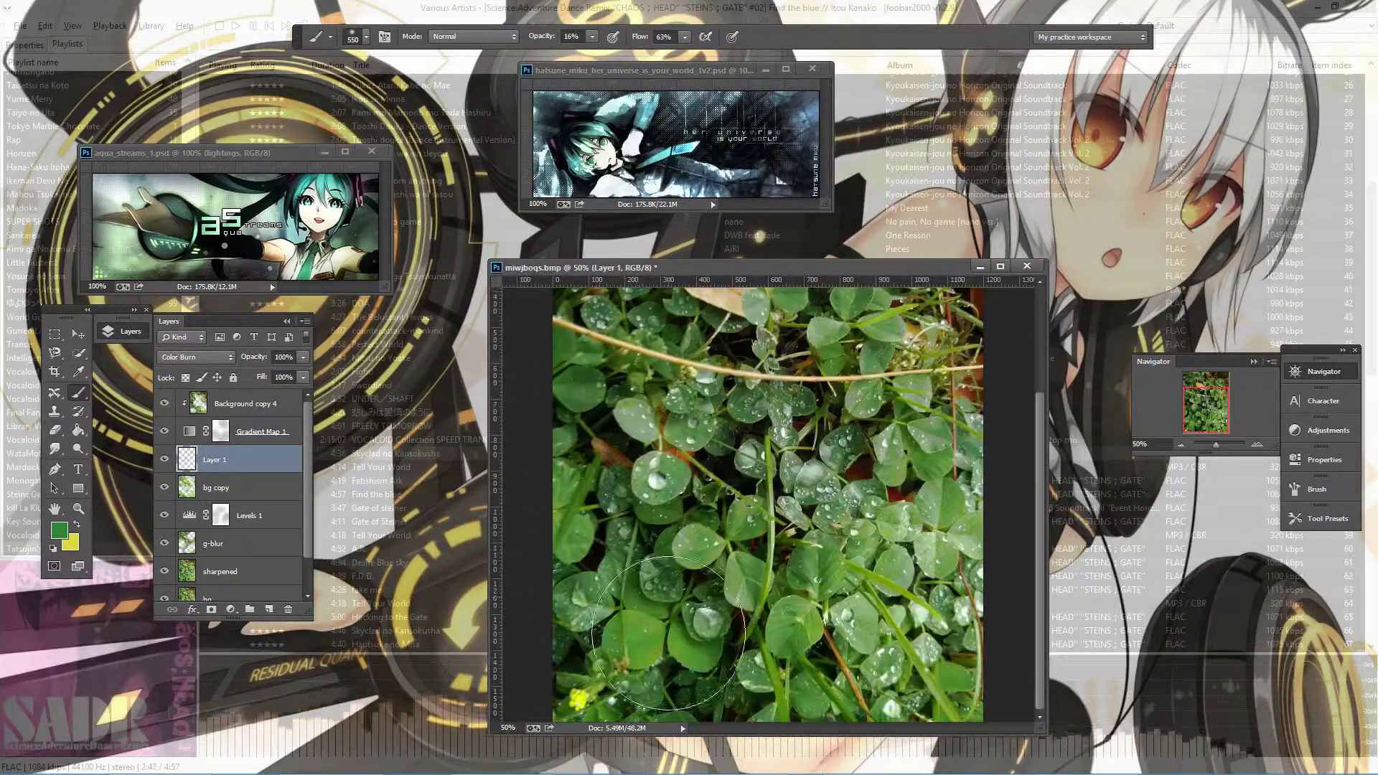
right_click(603, 502)
type("300")
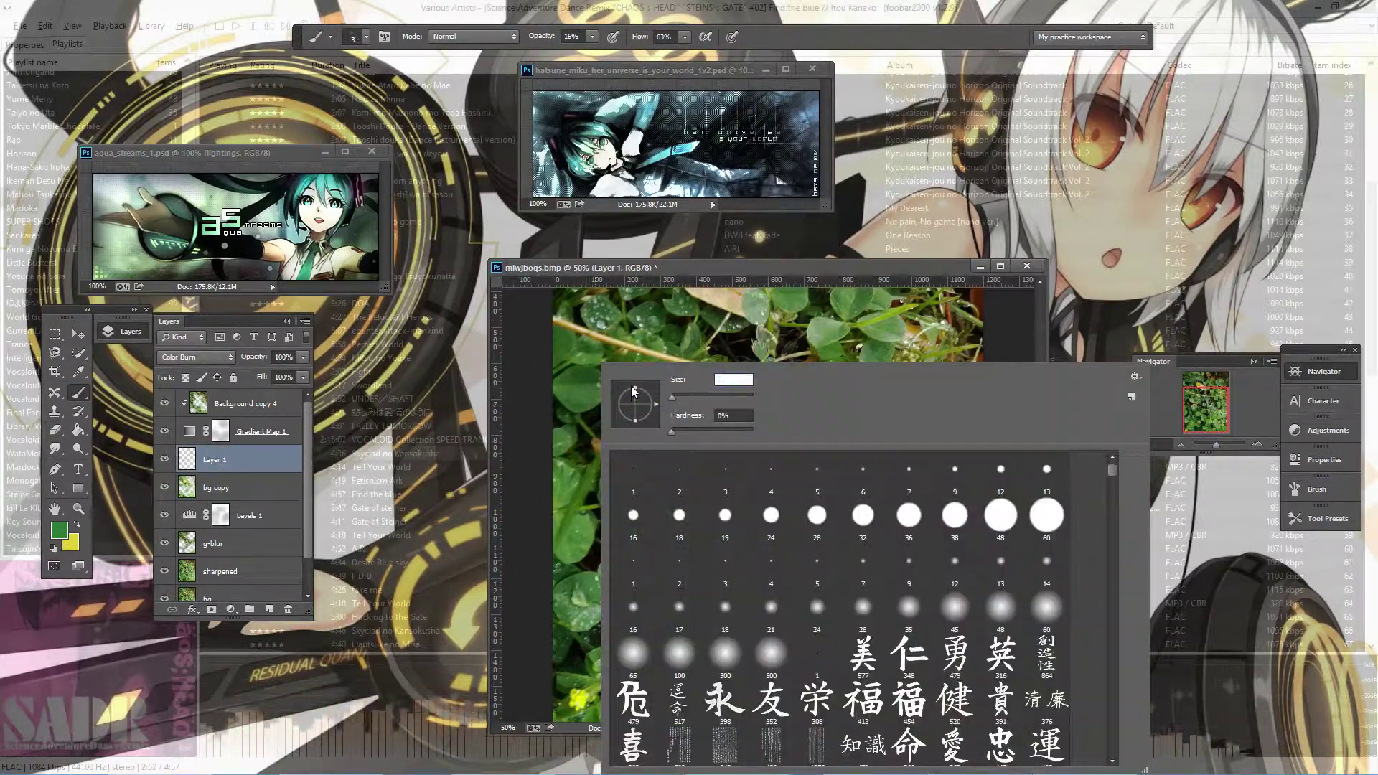
key("Return")
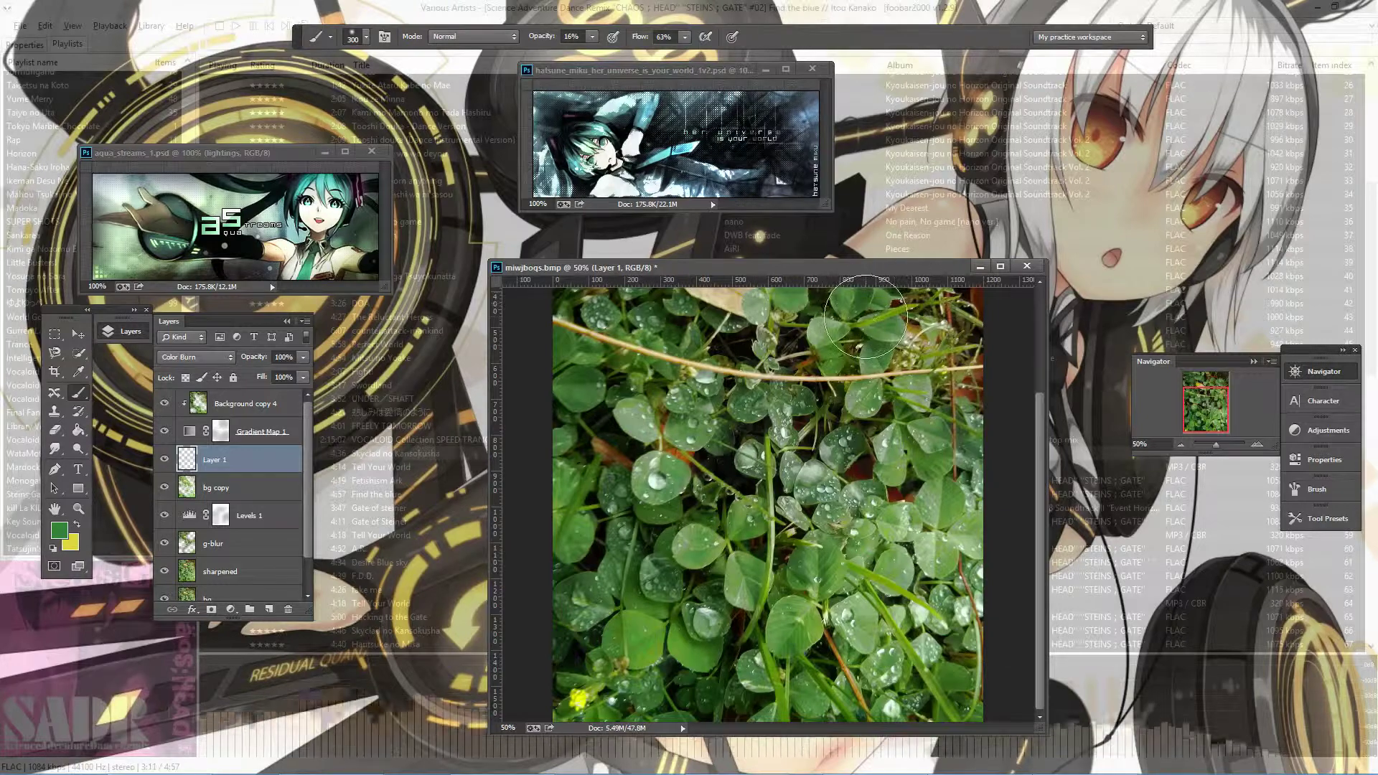
- Switch to the Eraser and zoom in on the dewy clover leaves
key("e")
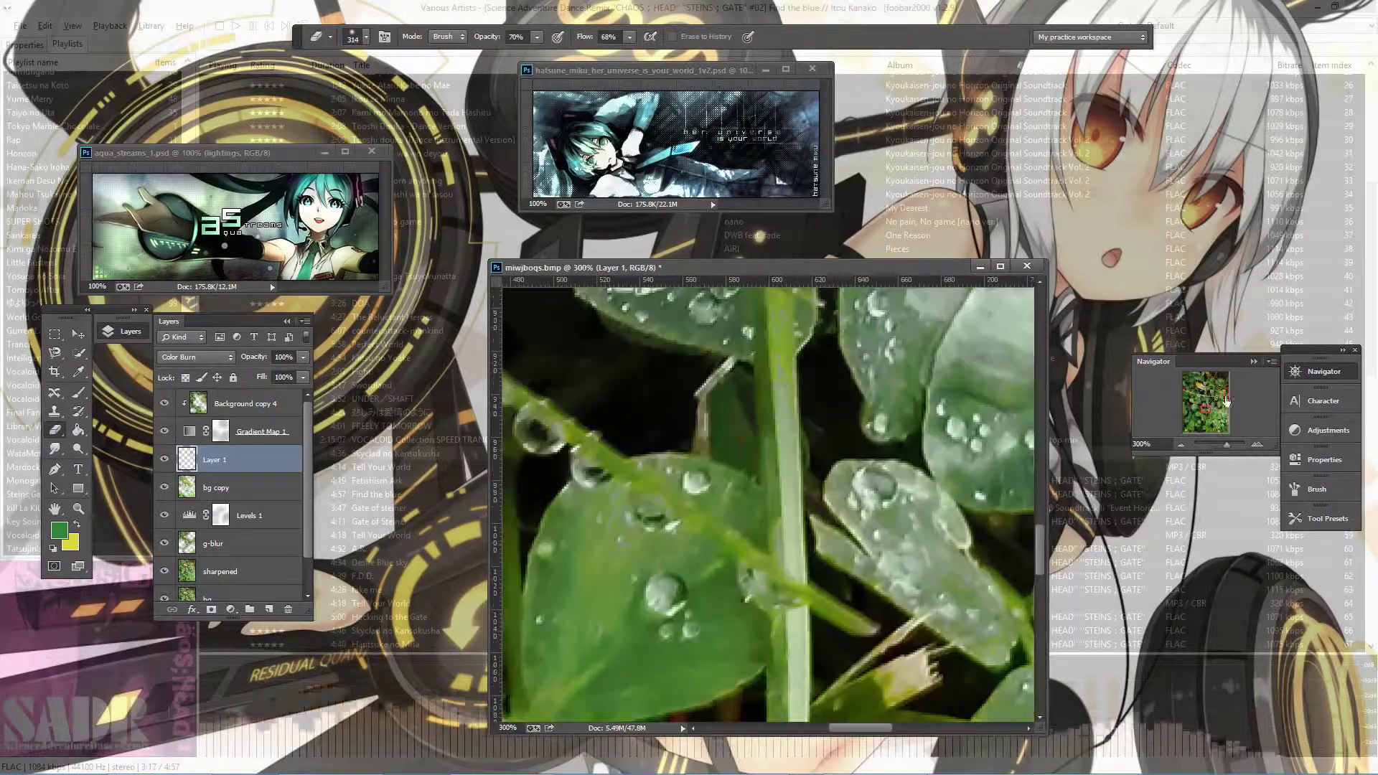
left_click_drag(1257, 447, 1219, 445)
scroll(815, 348, "down", 2)
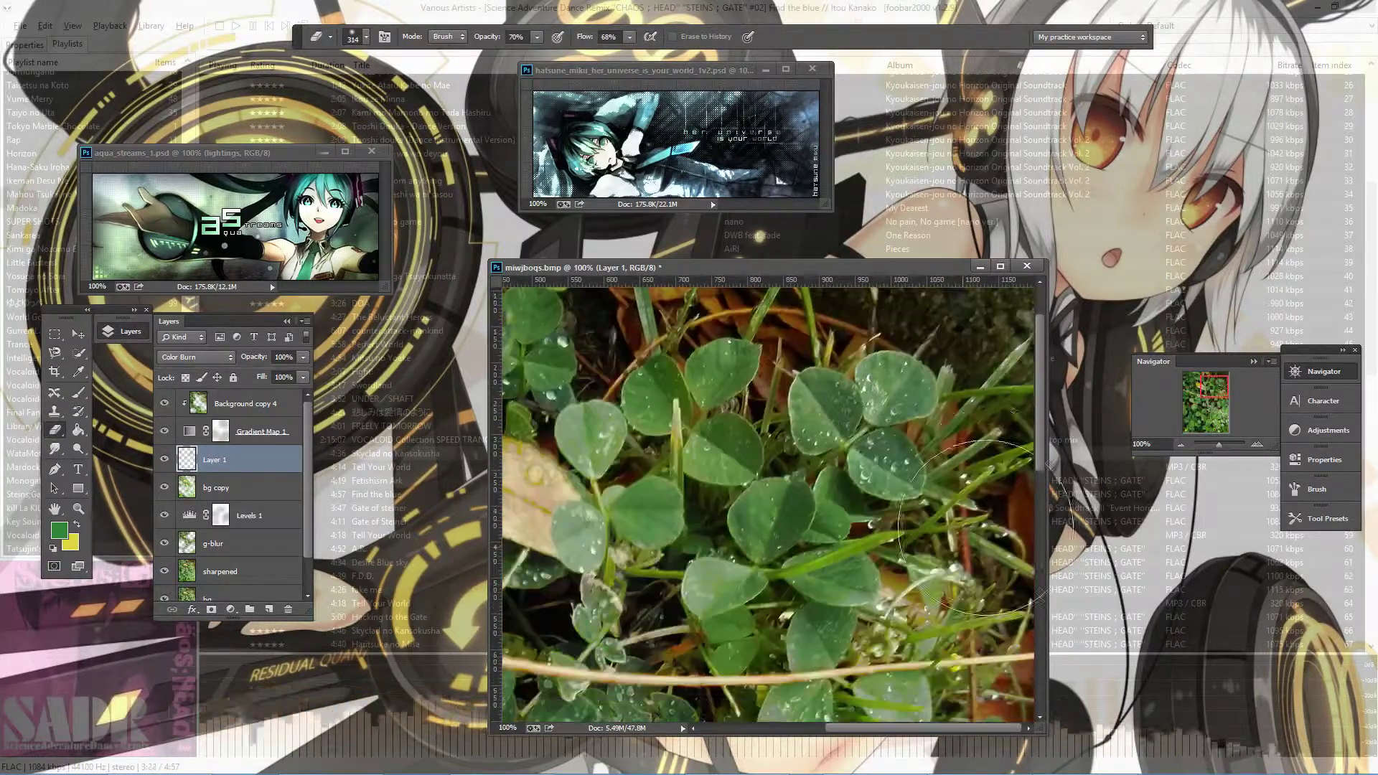
scroll(847, 409, "down", 2)
scroll(869, 460, "down", 1)
scroll(869, 460, "down", 1)
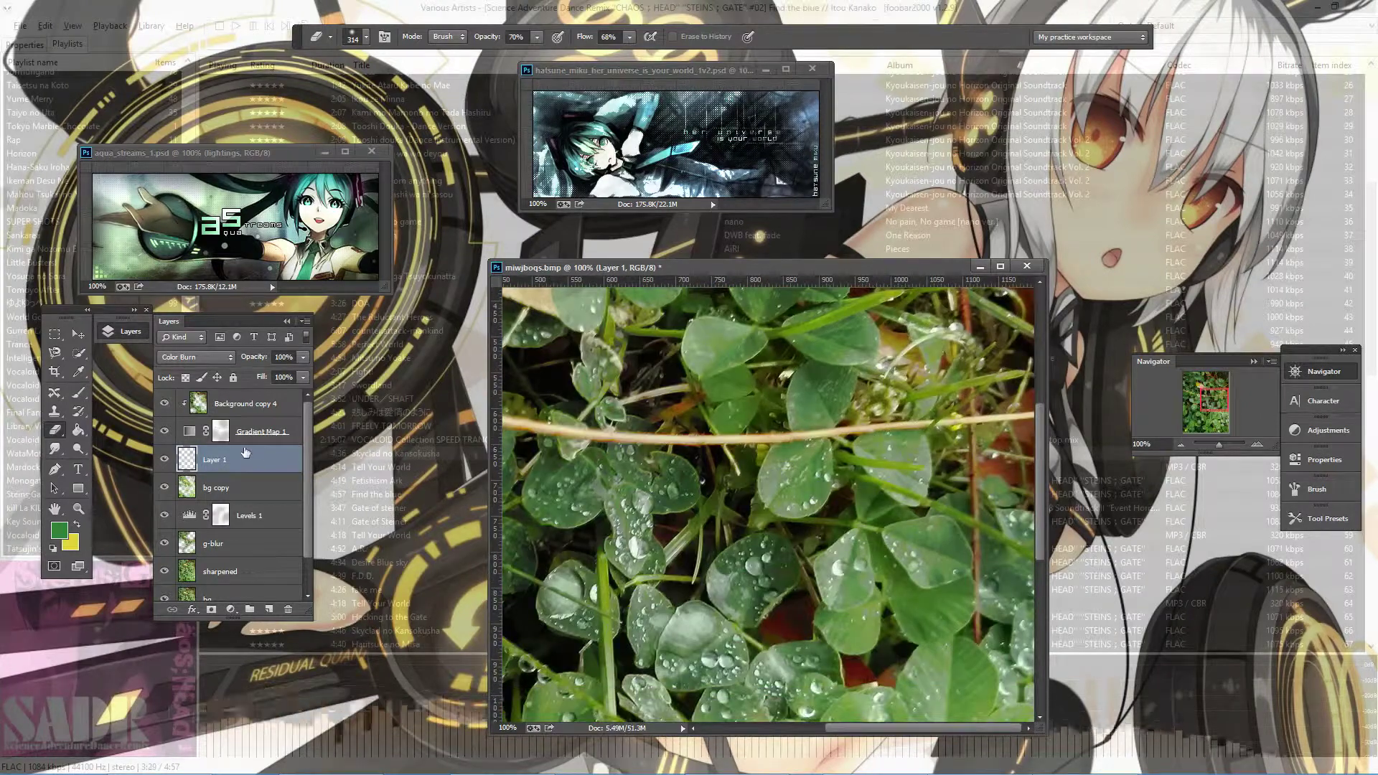
- Add a Selective Color adjustment layer targeting the Greens range
left_click(1327, 439)
left_click(1225, 493)
left_click(1148, 510)
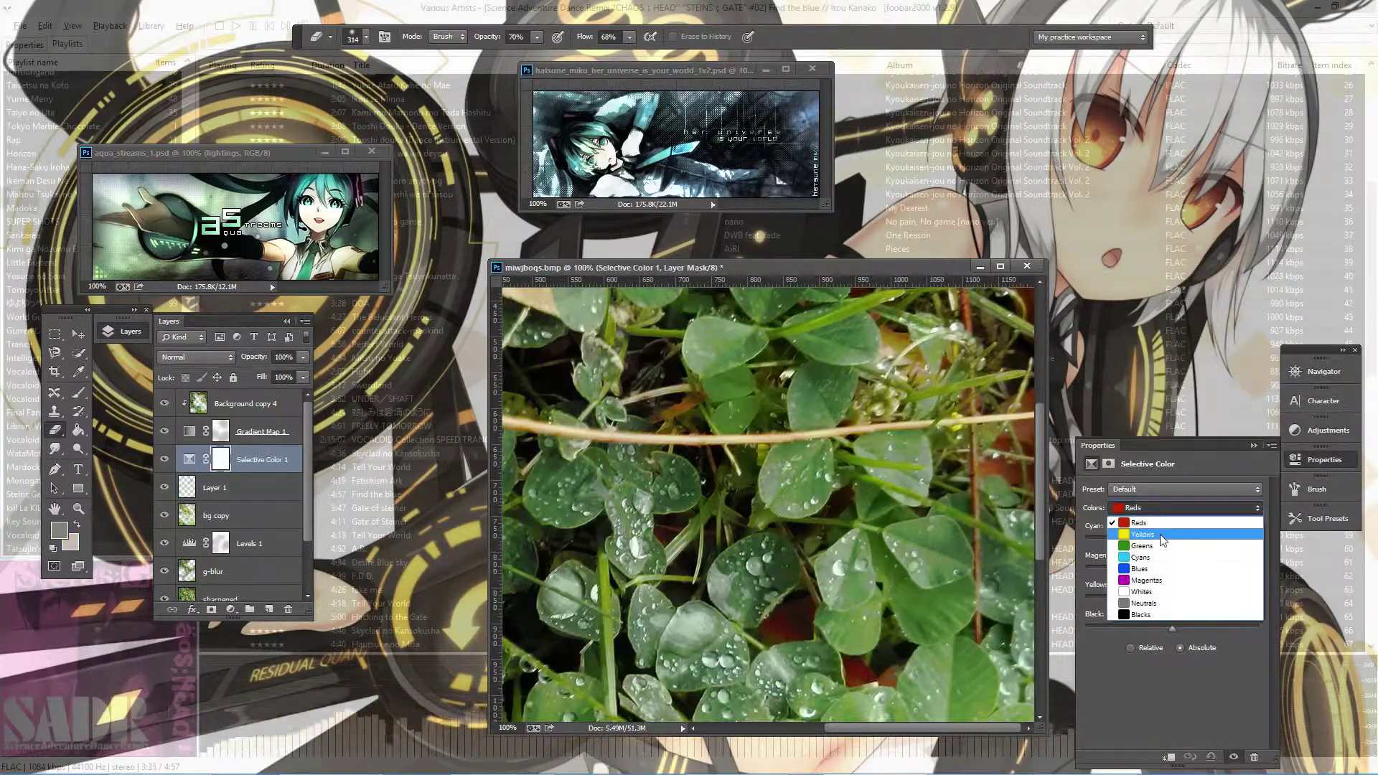
left_click(1153, 539)
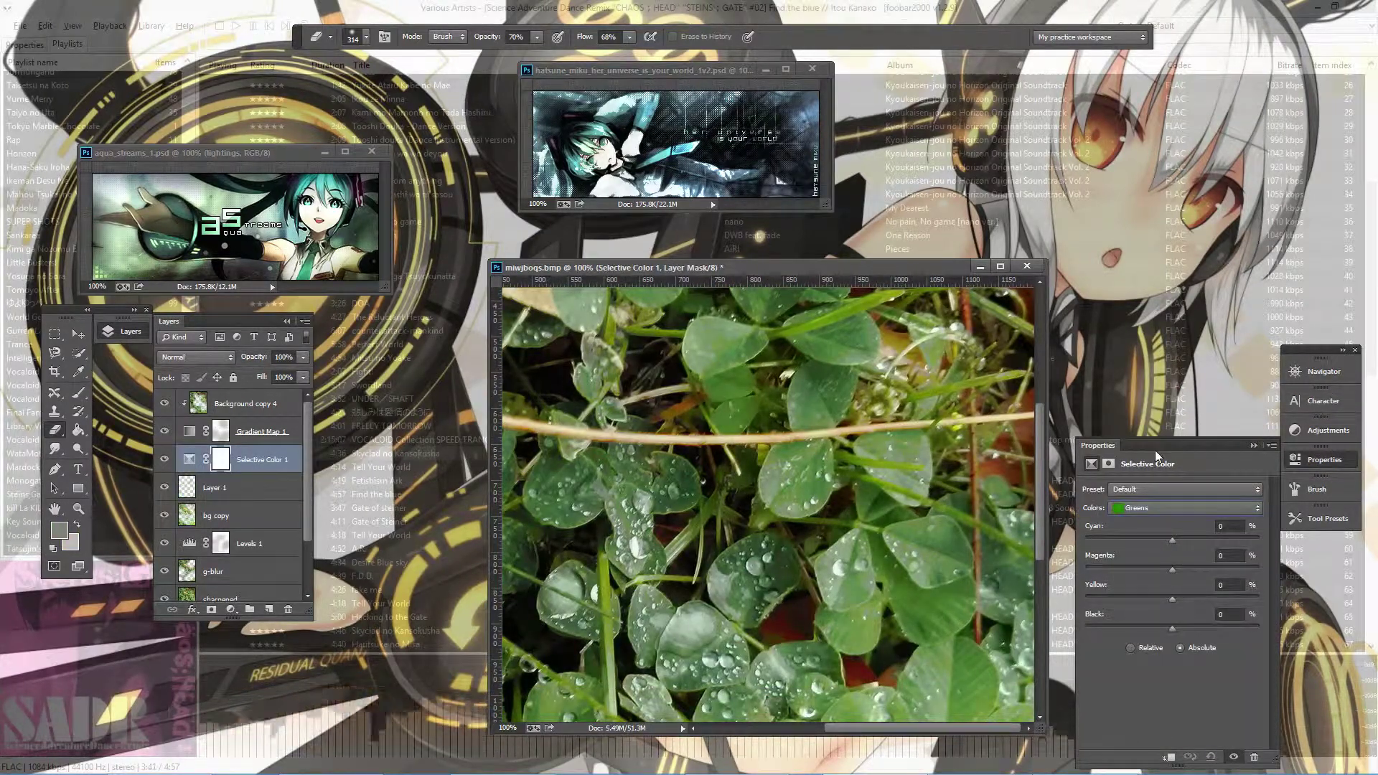
- Zoom the photo out to 50% using the Navigator
left_click(1324, 371)
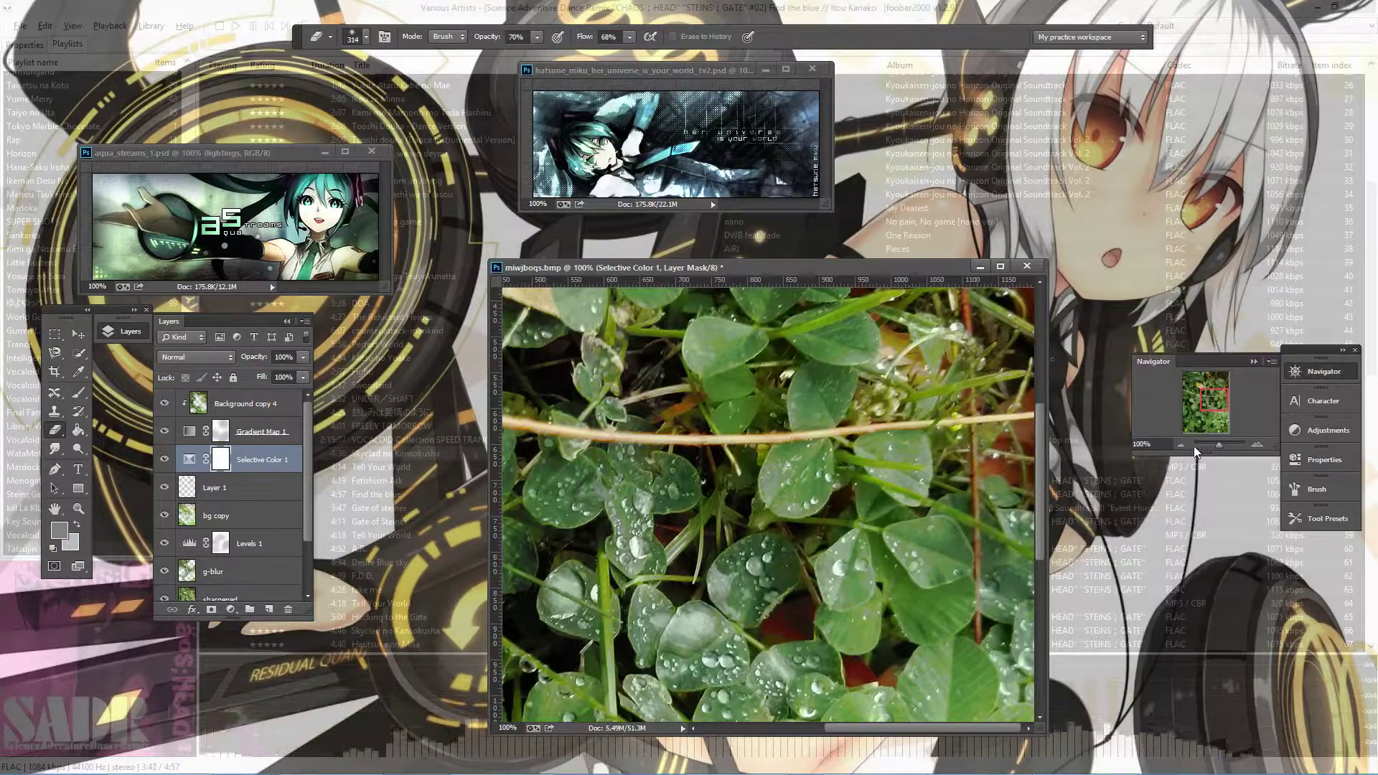
left_click(1181, 444)
left_click(1325, 430)
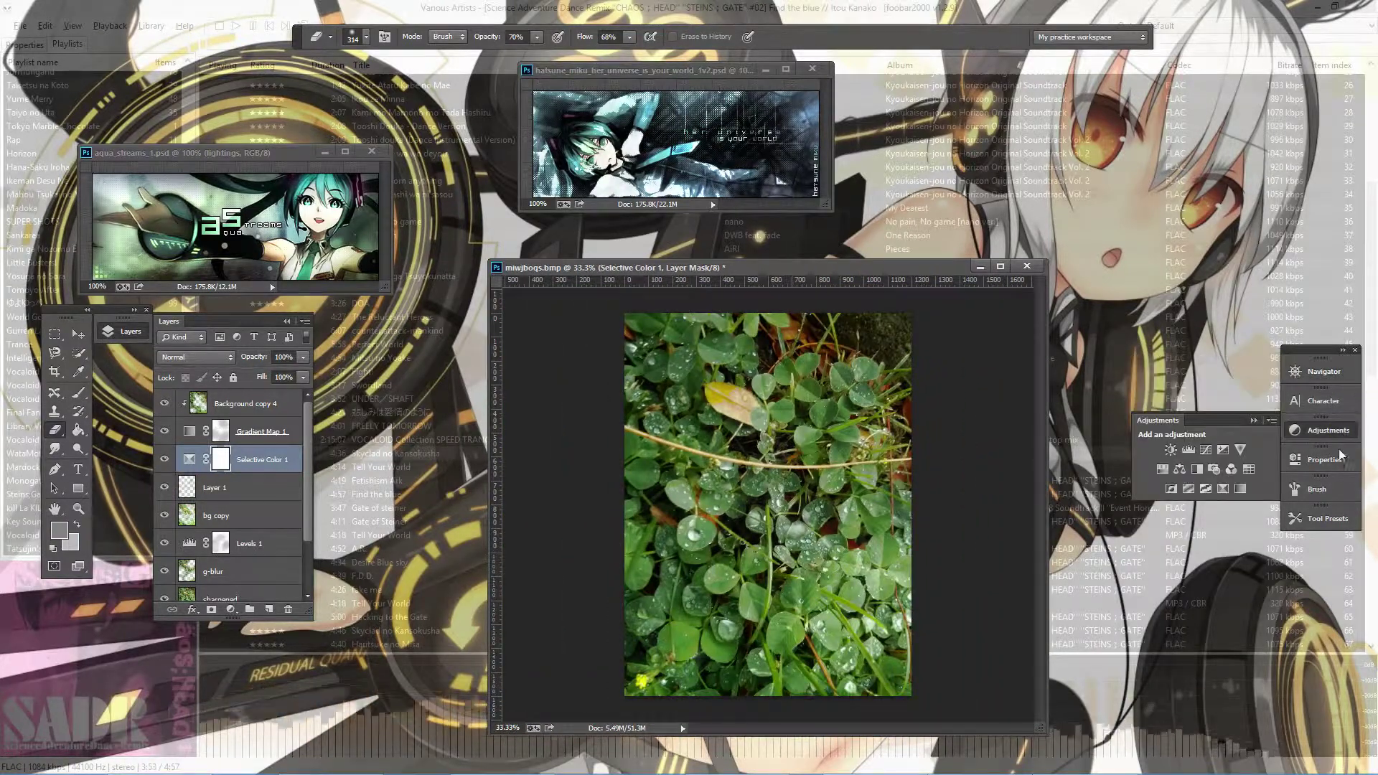
left_click(1324, 459)
left_click(1324, 371)
left_click(1267, 444)
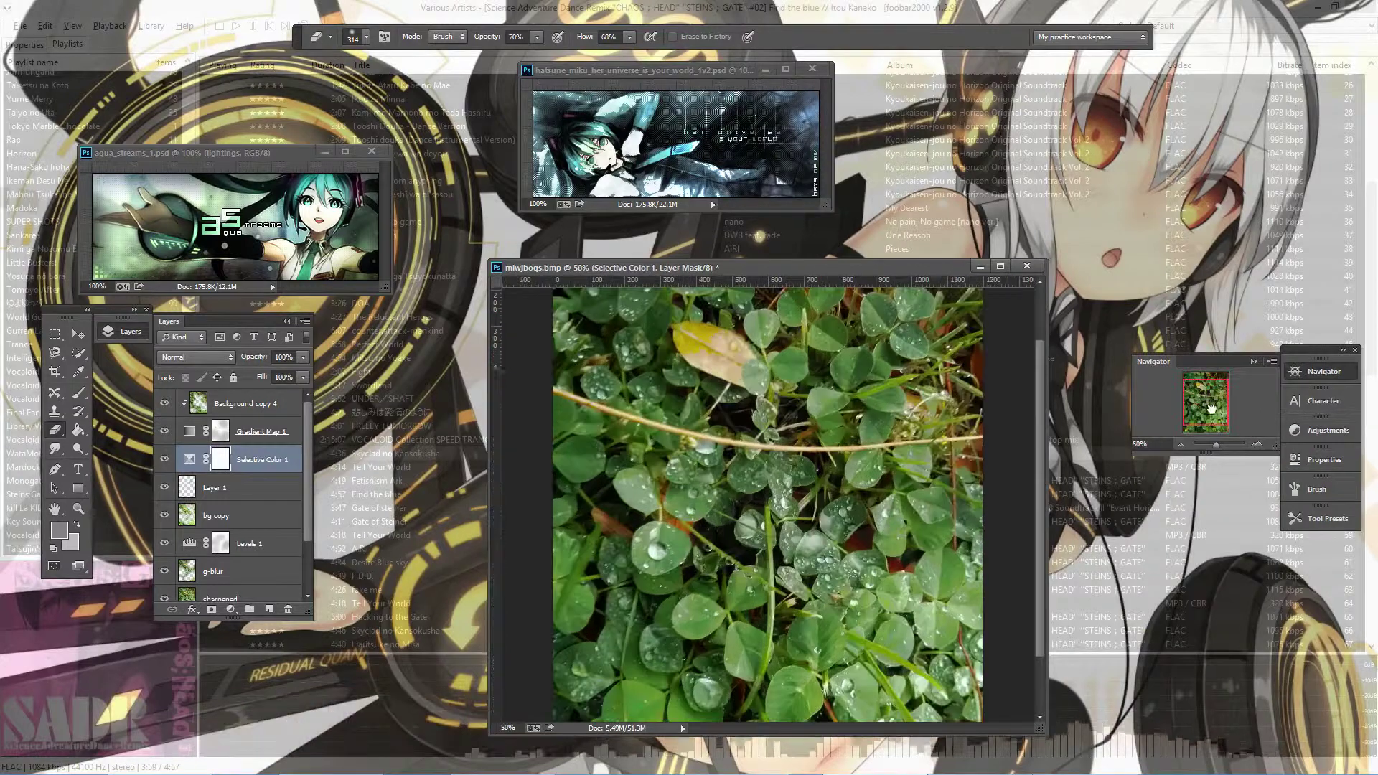
left_click(1324, 459)
- Set Greens to Cyan -60, Magenta -37 and duplicate the Selective Color layer
mouse_move(1174, 540)
left_mouse_down()
mouse_move(1196, 540)
mouse_move(1131, 529)
mouse_move(1238, 573)
mouse_move(1140, 570)
left_mouse_up()
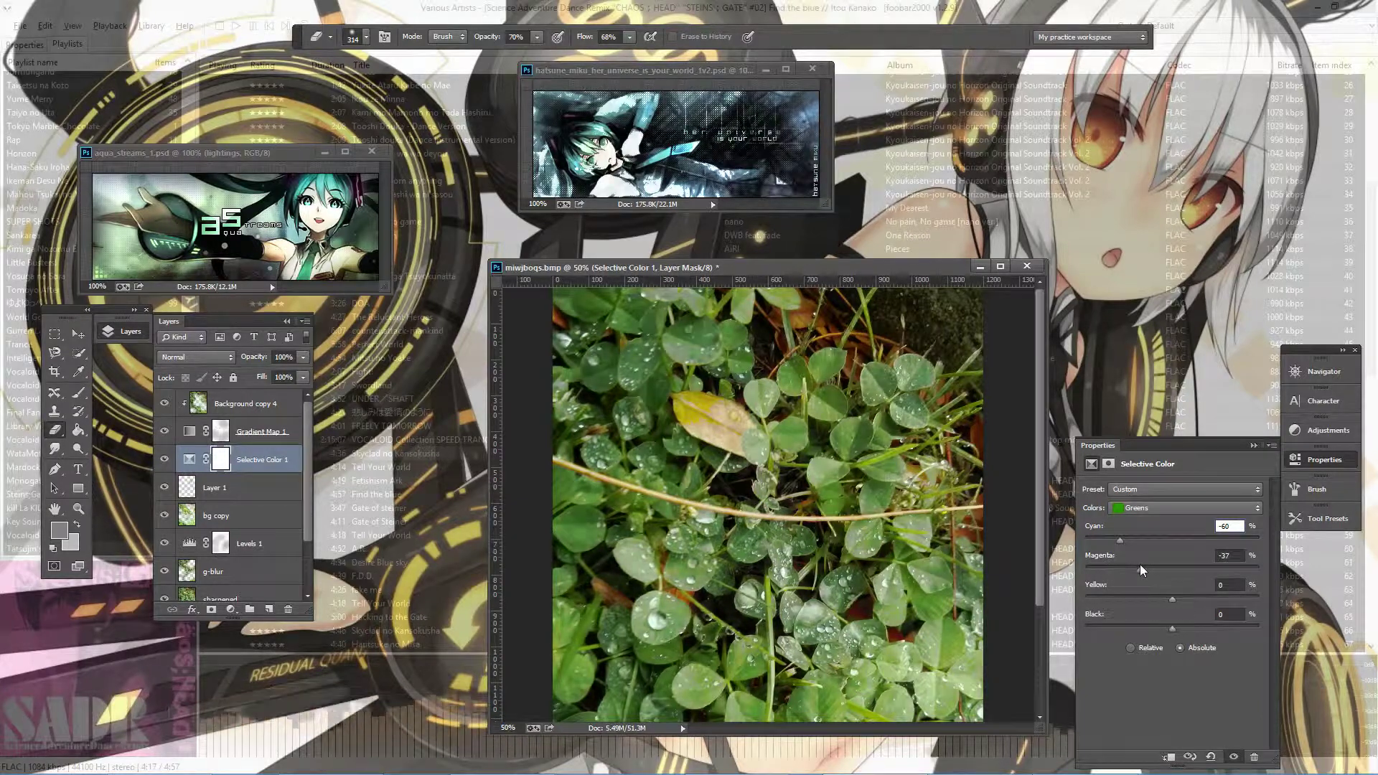
right_click(248, 457)
left_click(287, 248)
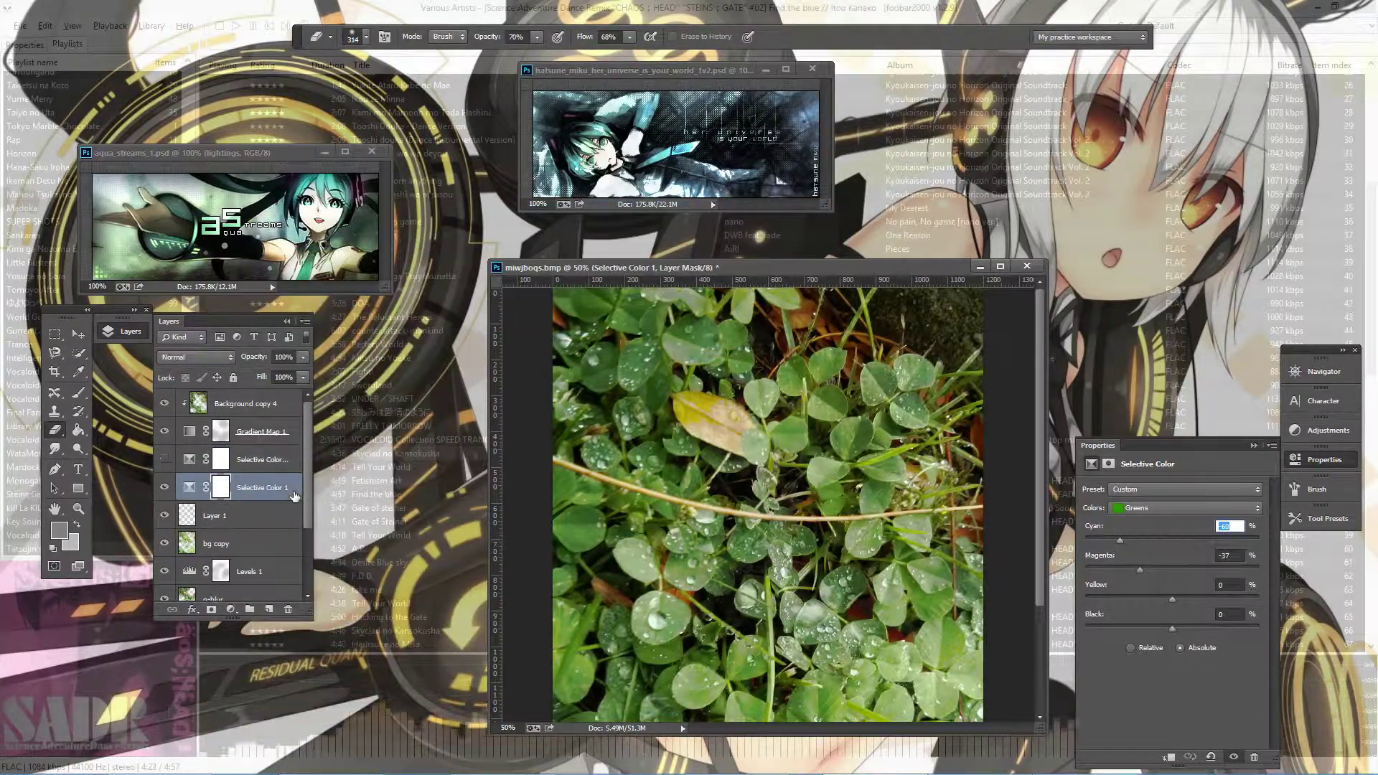
- Set Selective Color 1 Greens to Magenta +26, Yellow -33, and brush size to 700
left_click_drag(1138, 570, 1195, 575)
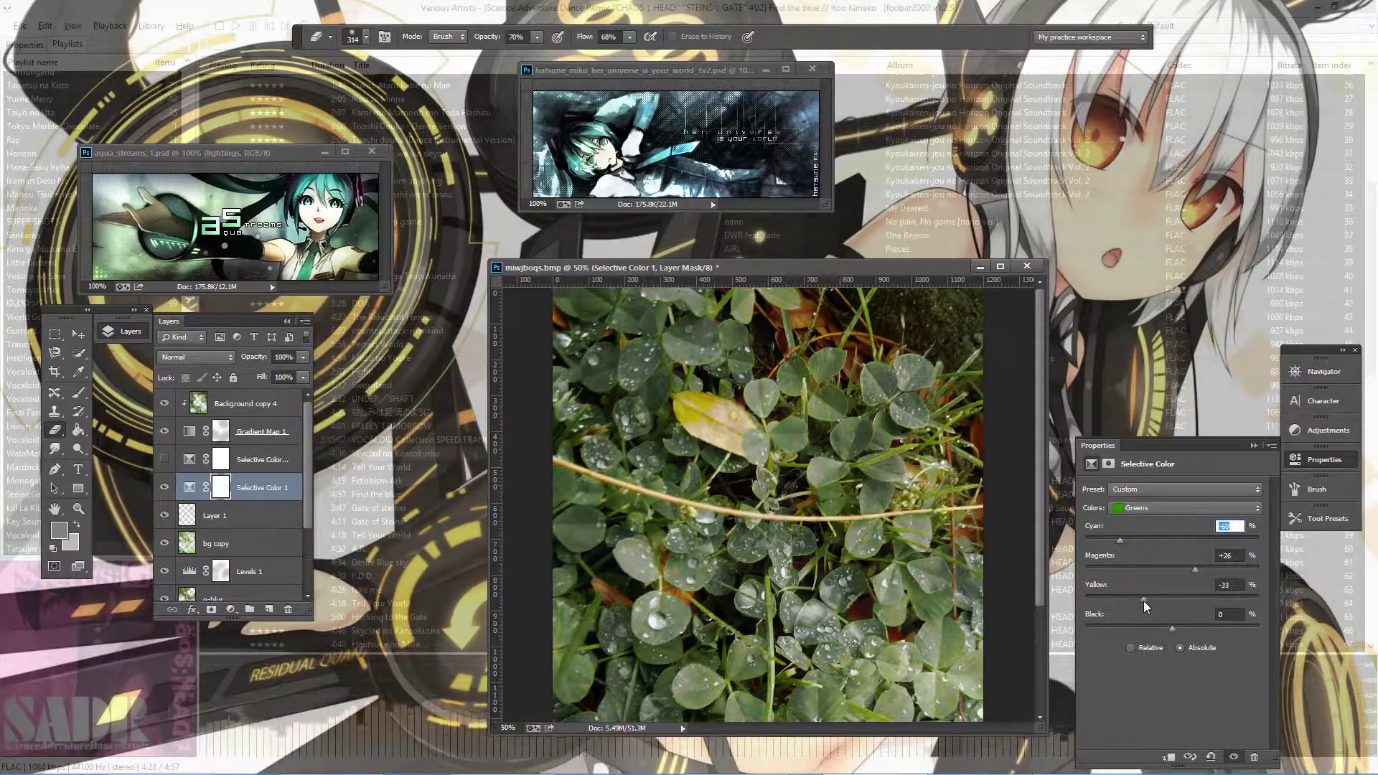
left_click_drag(537, 36, 540, 50)
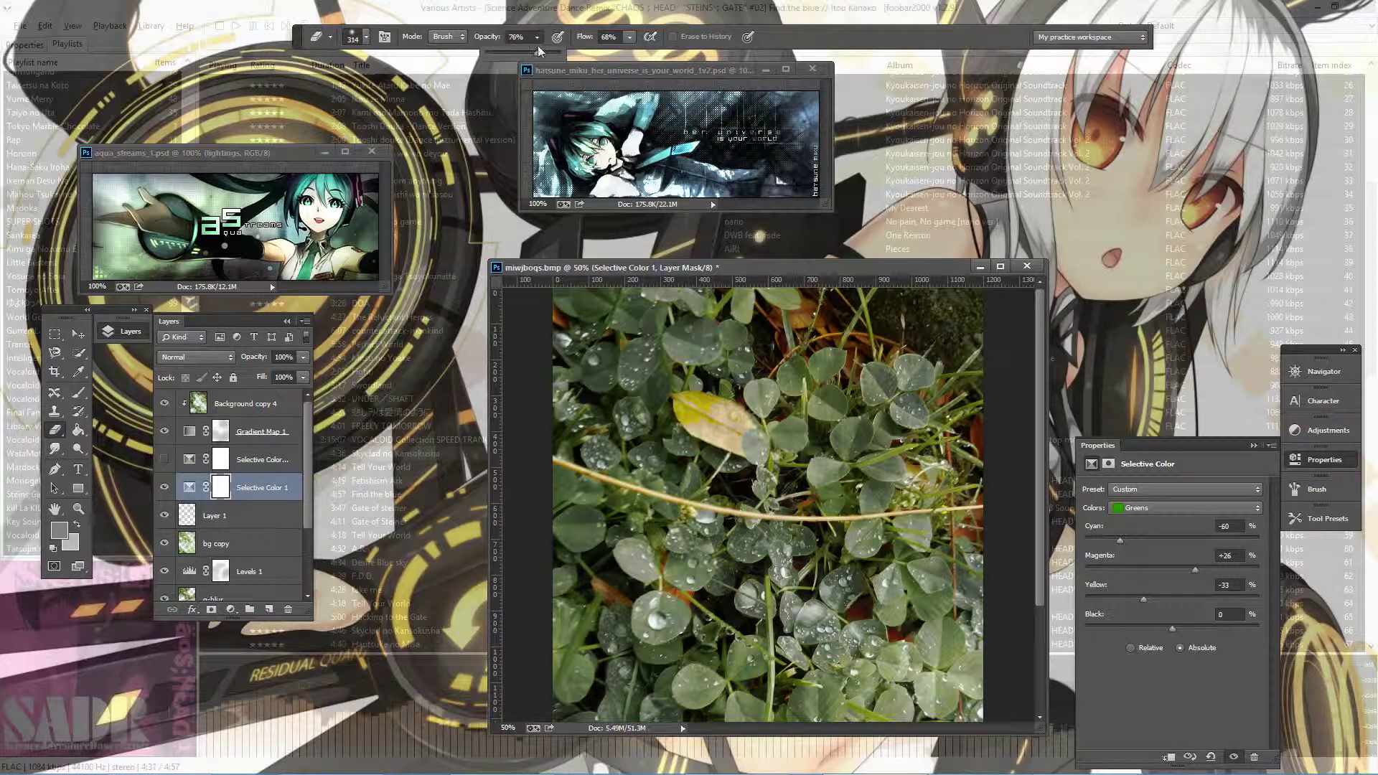
right_click(771, 524)
left_click_drag(916, 397, 921, 406)
type("700")
key("Return")
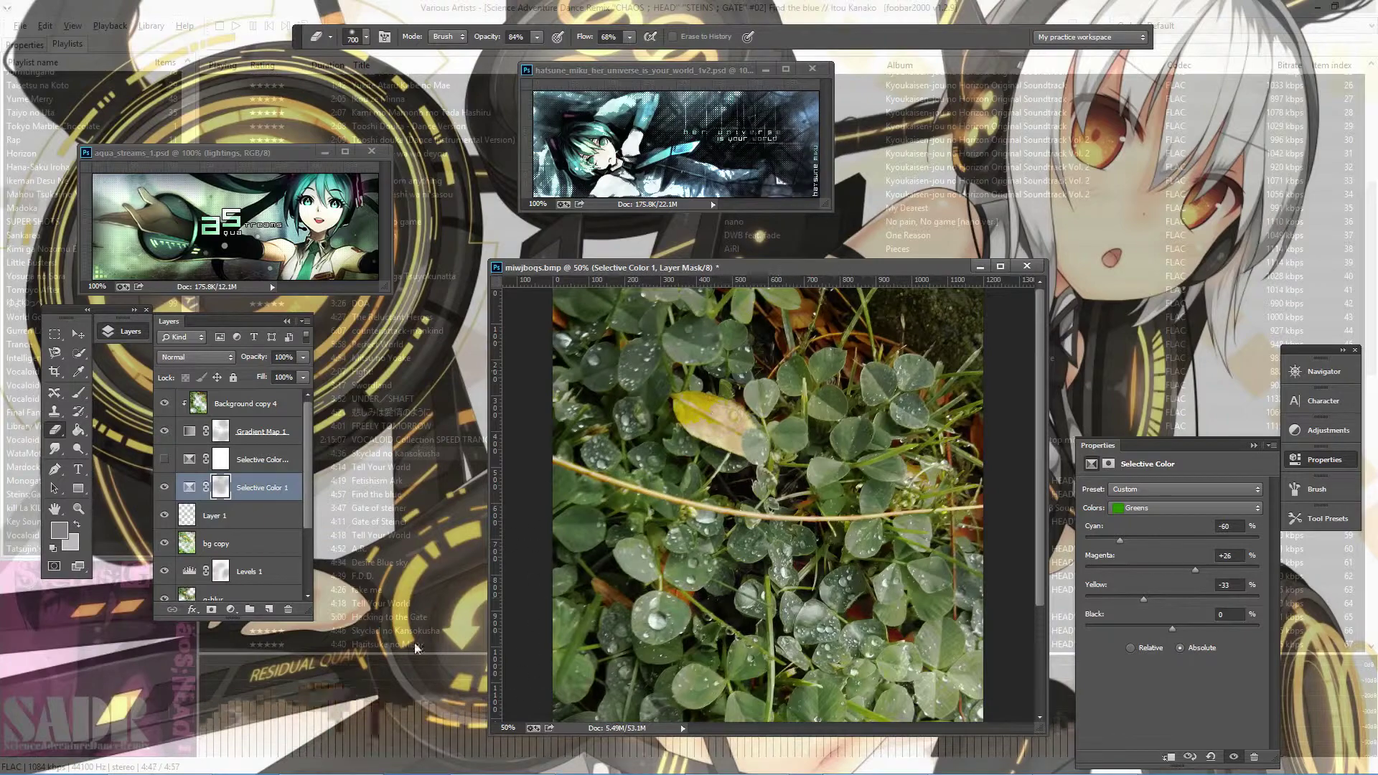
right_click(702, 364)
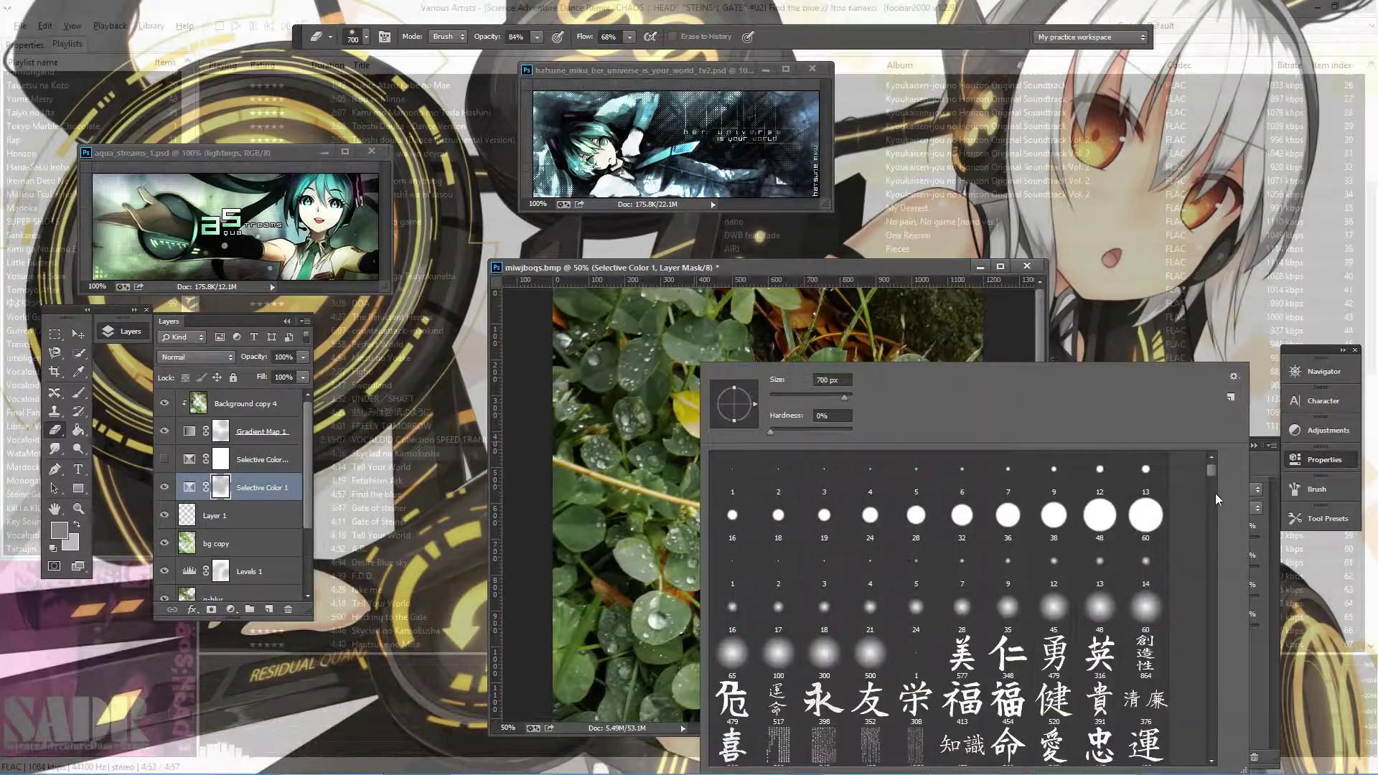
key("Escape")
- Show the Selective Color copy and set its Greens to Cyan +100, Magenta -64, Black +72
key("alt+bracketright")
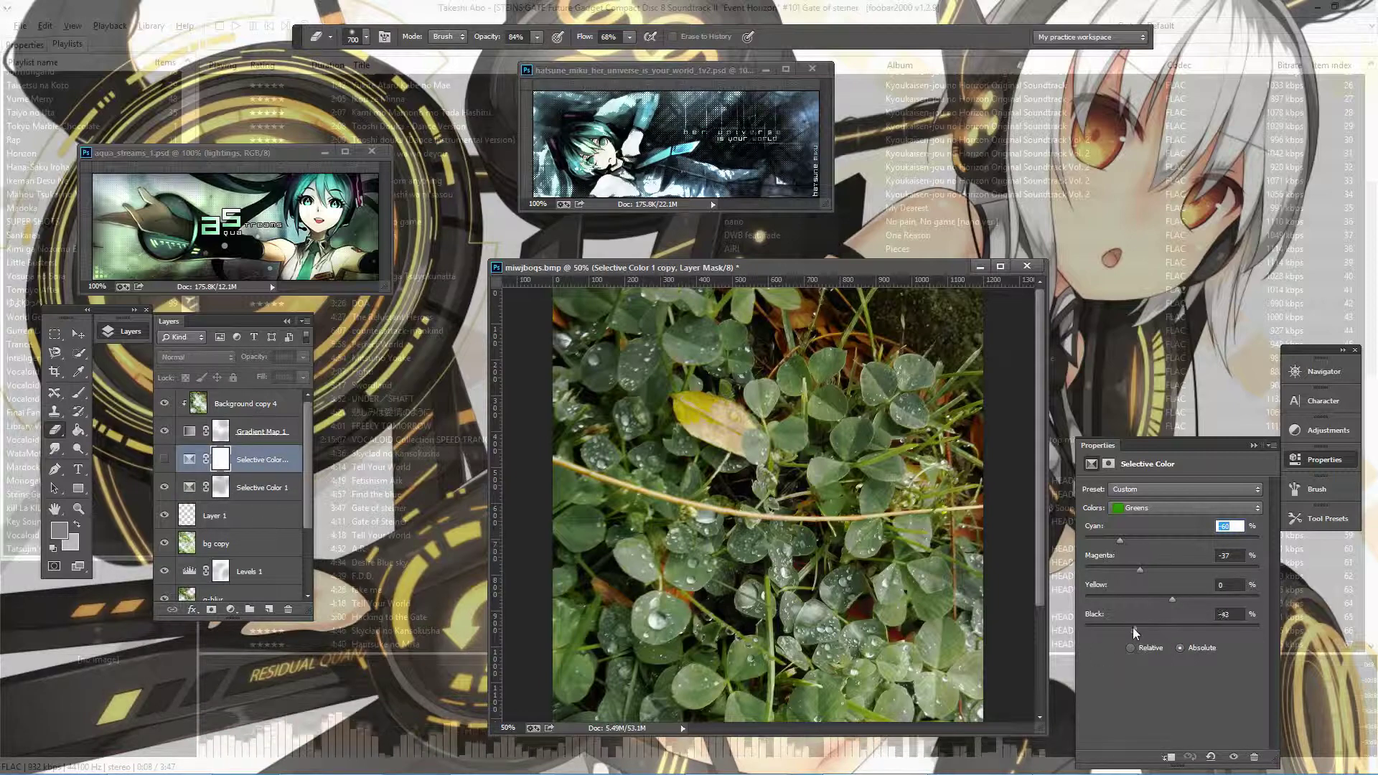
left_click(165, 458)
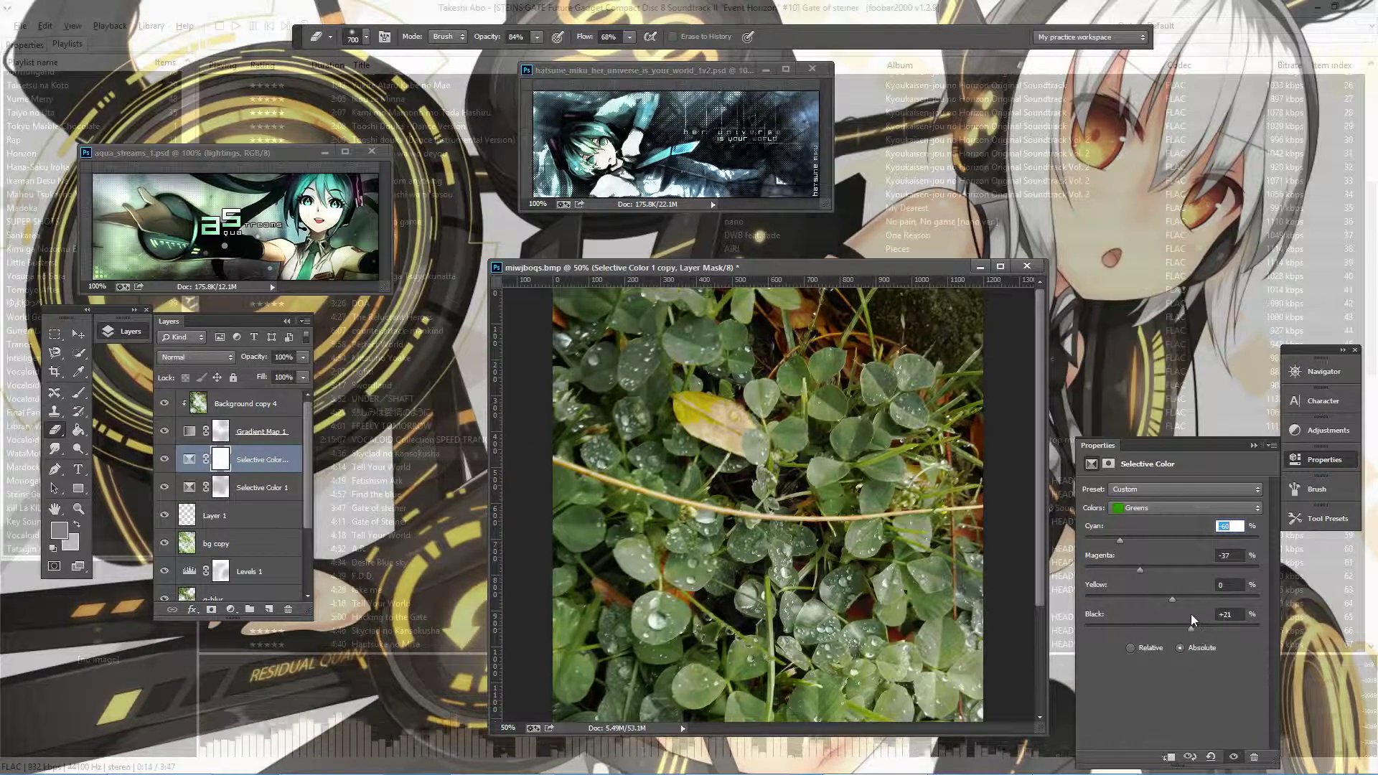
left_click_drag(1243, 629, 1235, 629)
mouse_move(1141, 568)
left_mouse_down()
mouse_move(1161, 567)
mouse_move(1117, 586)
left_mouse_up()
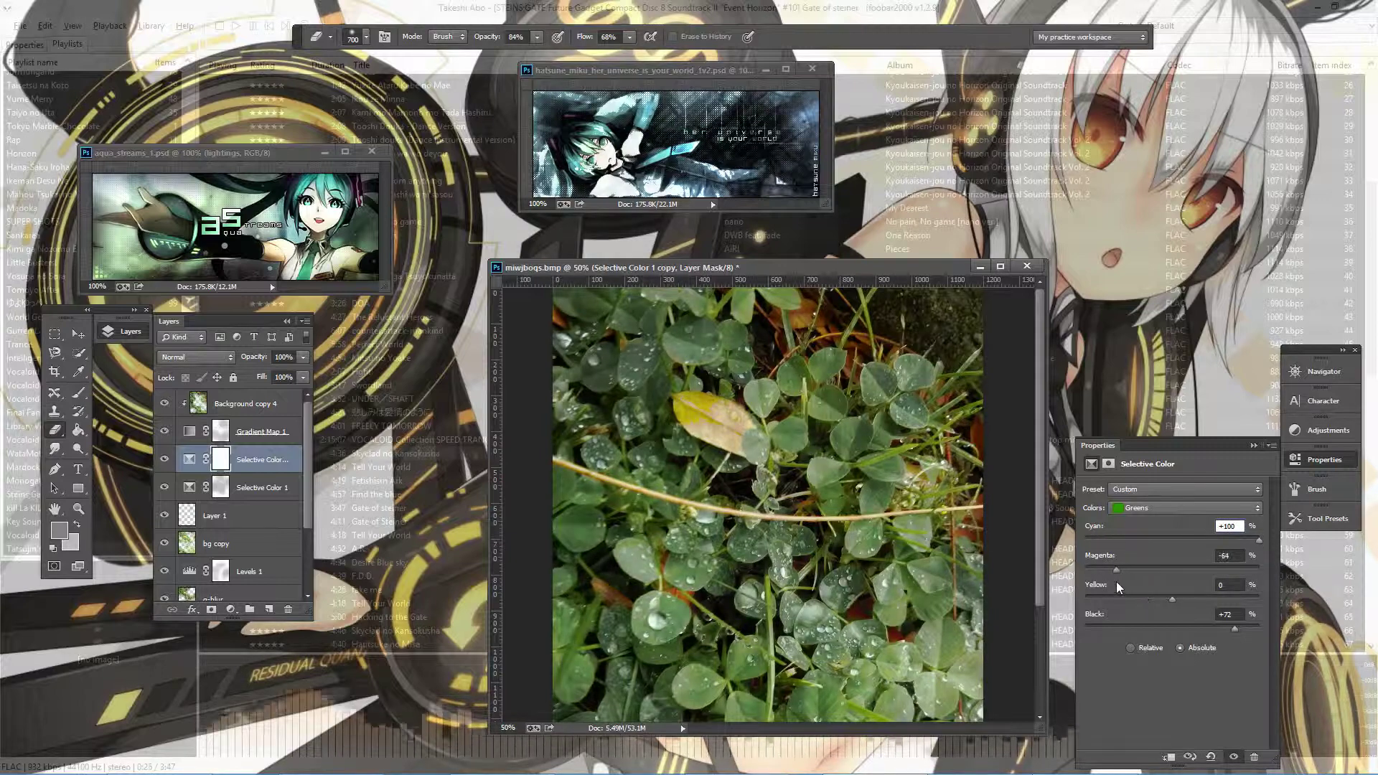
- Duplicate the master layer
scroll(237, 502, "down", 3)
right_click(250, 588)
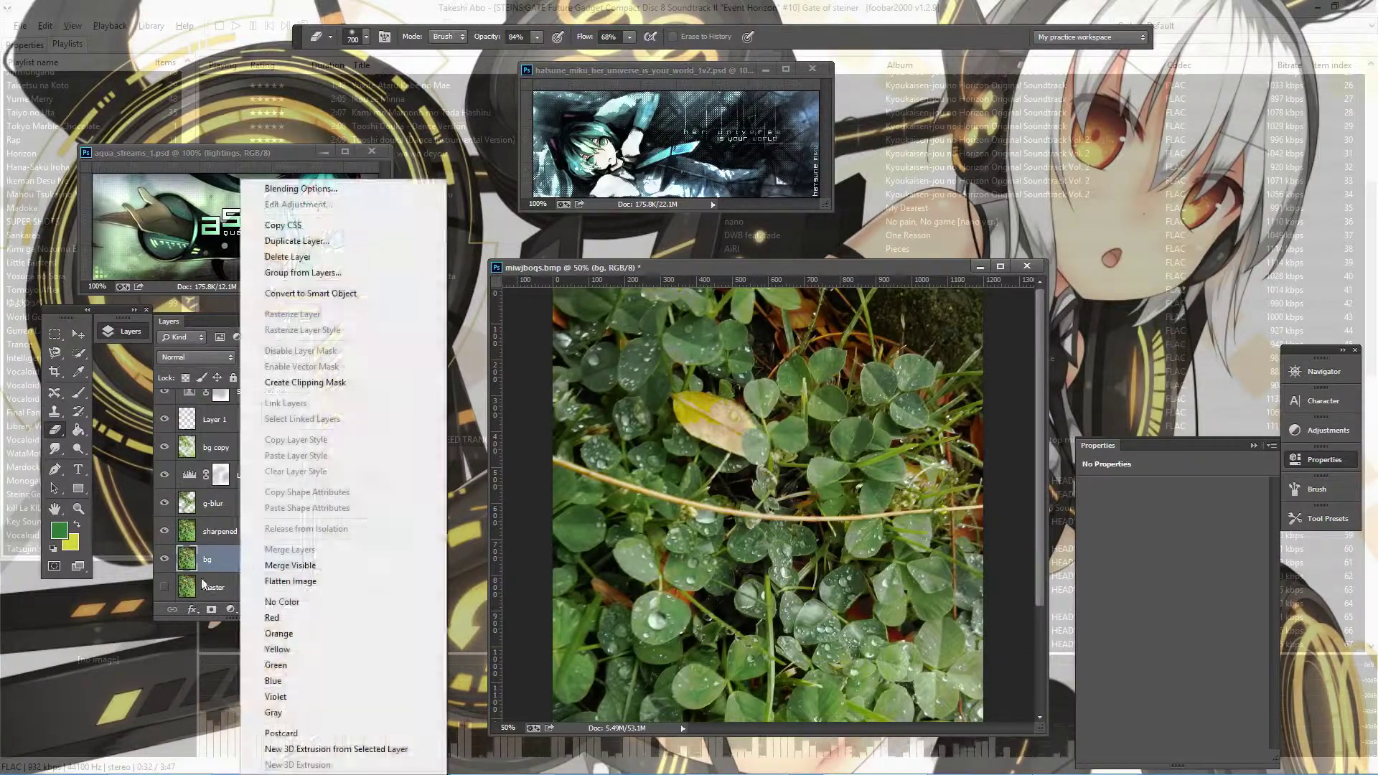
left_click(249, 592)
key("Return")
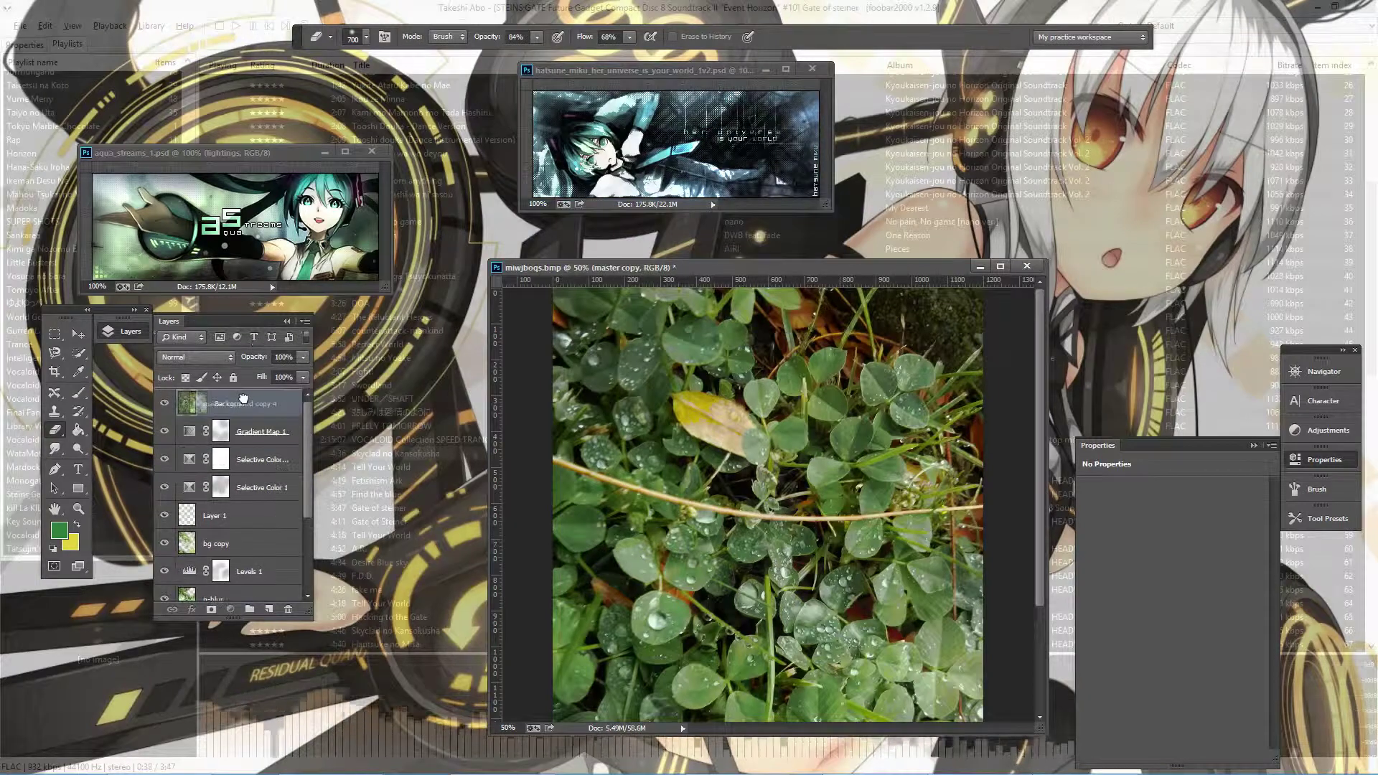
key("ctrl+shift+bracketright")
left_click(164, 404)
- Toggle the master copy's visibility, delete it, and select the Selective Color copy
left_click(165, 406)
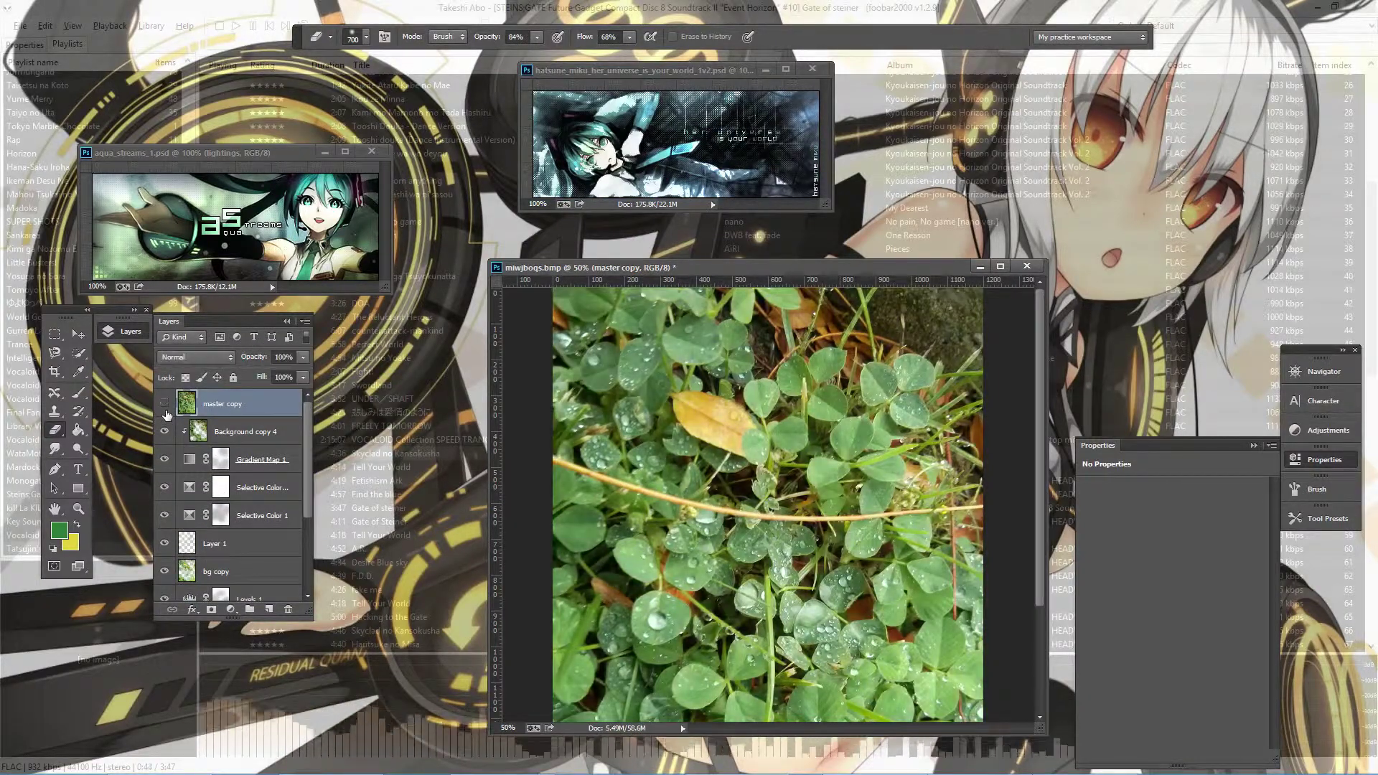
left_click(164, 403)
key("Delete")
left_click(259, 459)
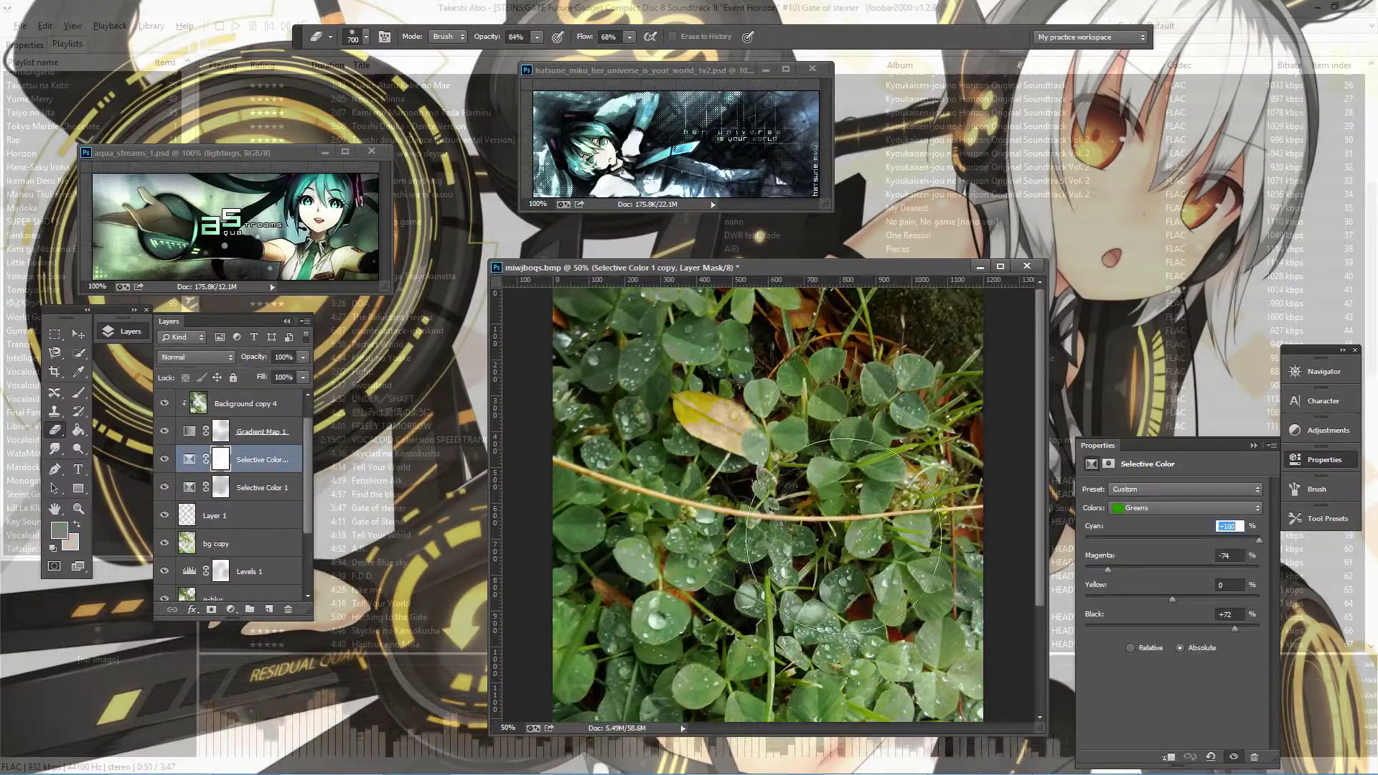
scroll(213, 363, "down", 17)
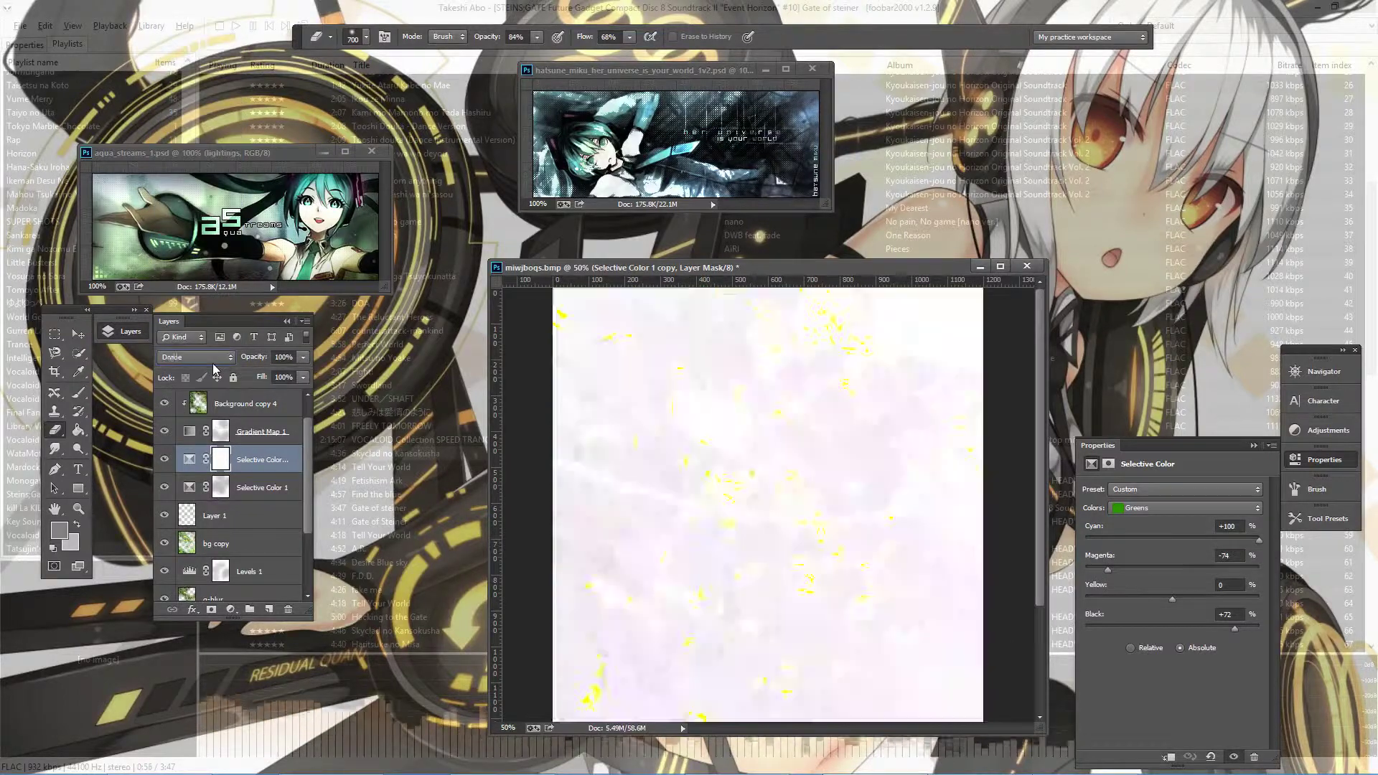
- Set the Selective Color copy to 31% opacity and brush flow to 100%
scroll(212, 363, "up", 5)
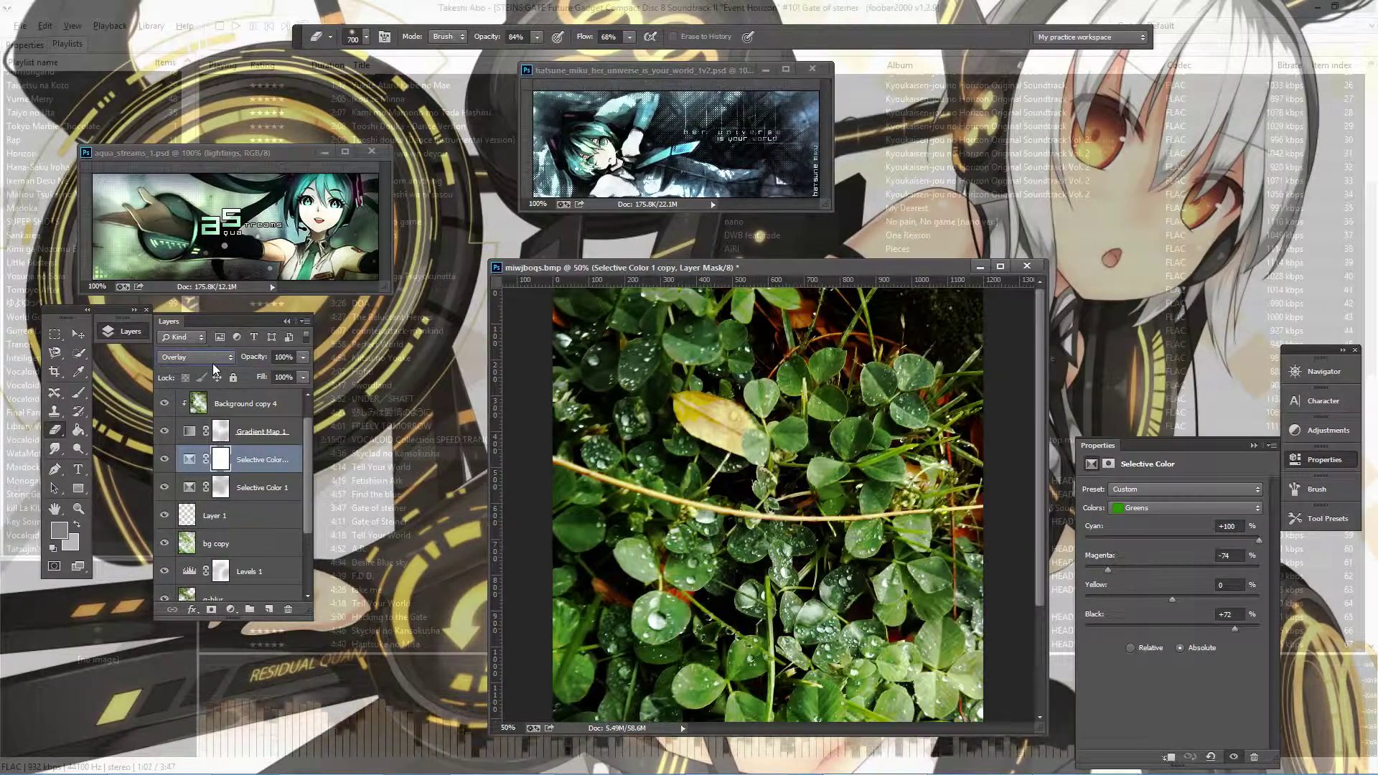
left_click_drag(303, 357, 250, 370)
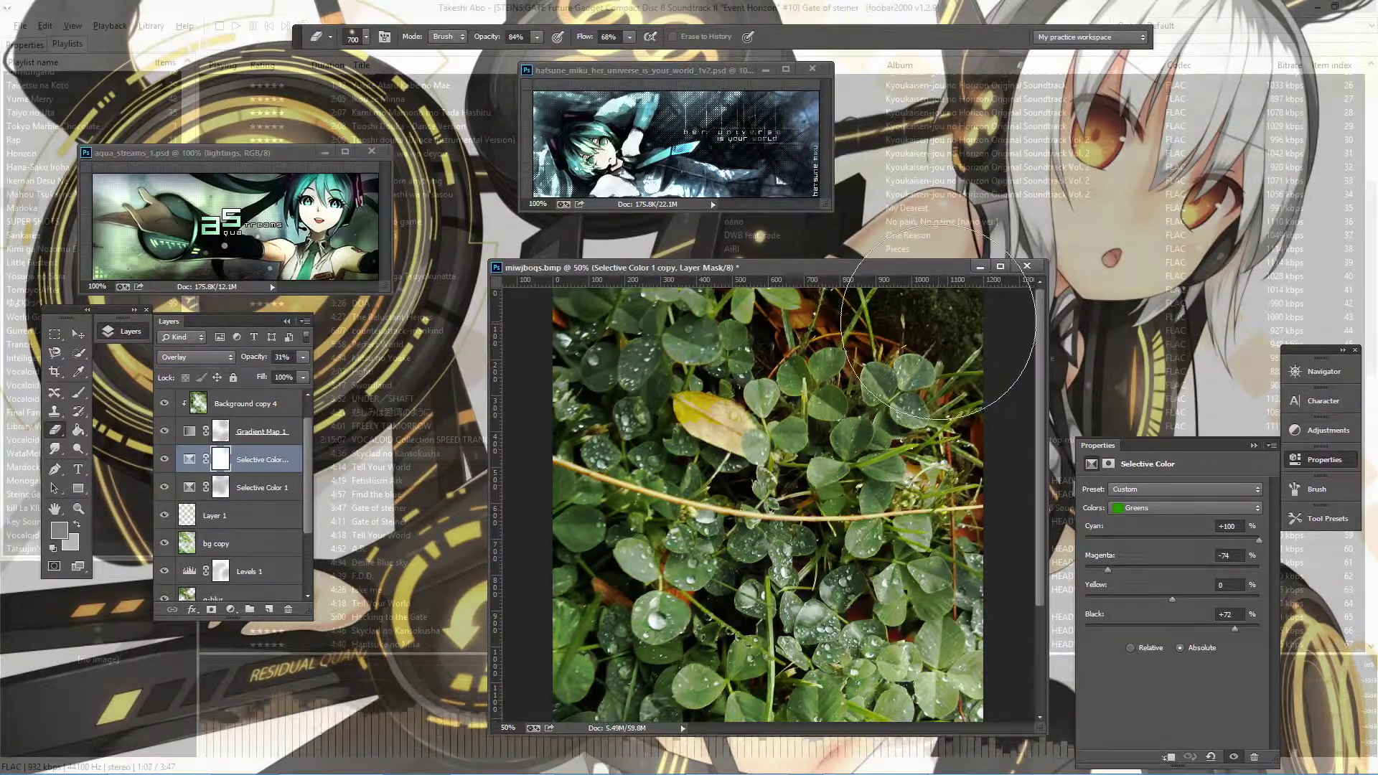
mouse_move(629, 37)
left_mouse_down()
mouse_move(635, 54)
mouse_move(657, 53)
left_mouse_up()
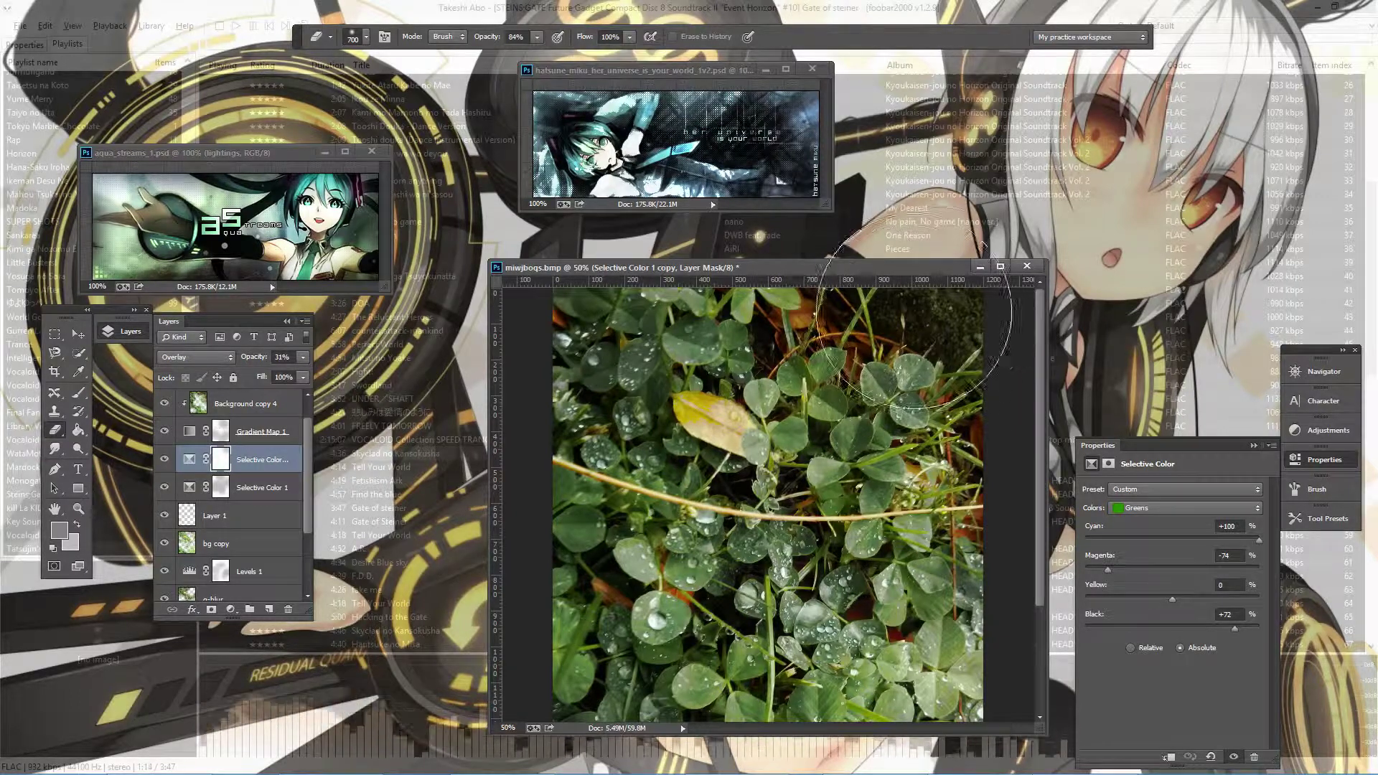
left_click_drag(536, 37, 556, 56)
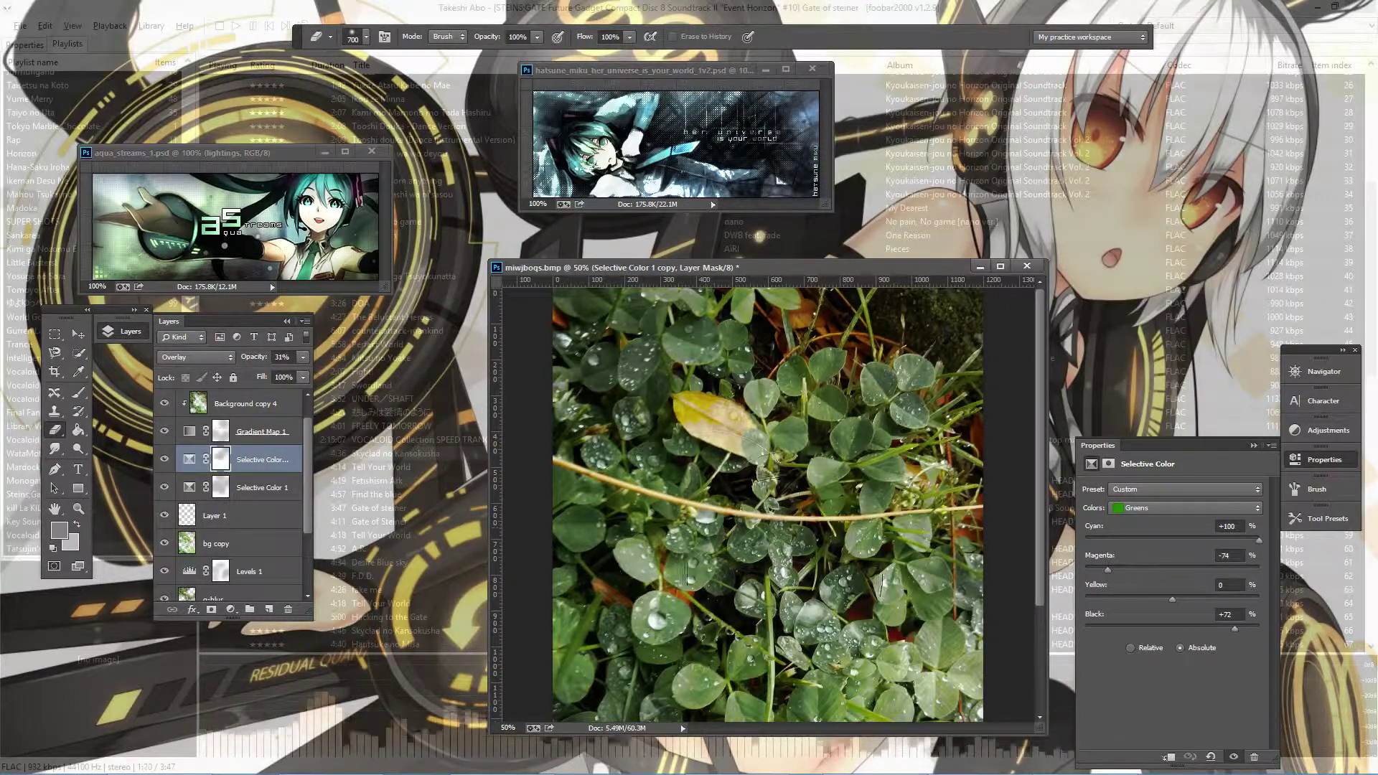
- Toggle the copy's visibility to compare, then show its layer mask settings
left_click(165, 459)
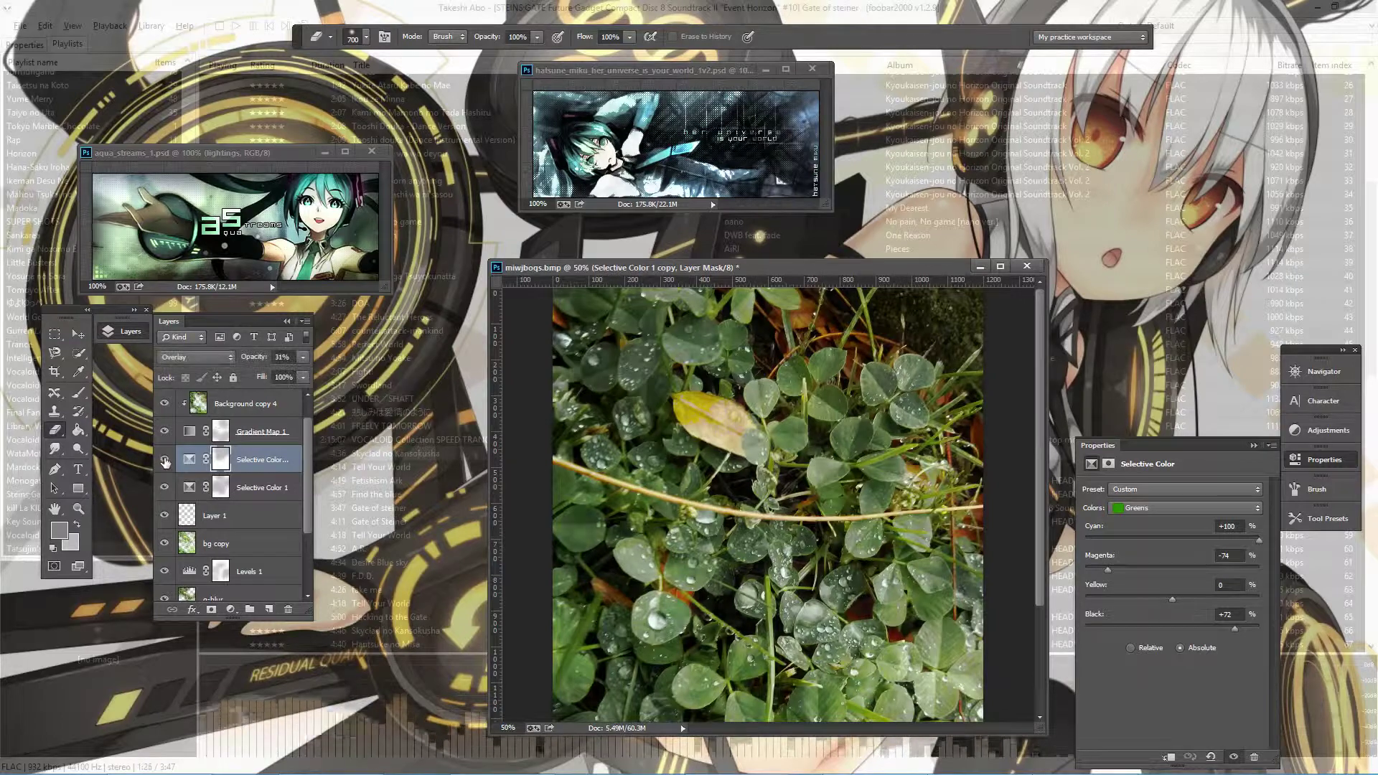
left_click(164, 459)
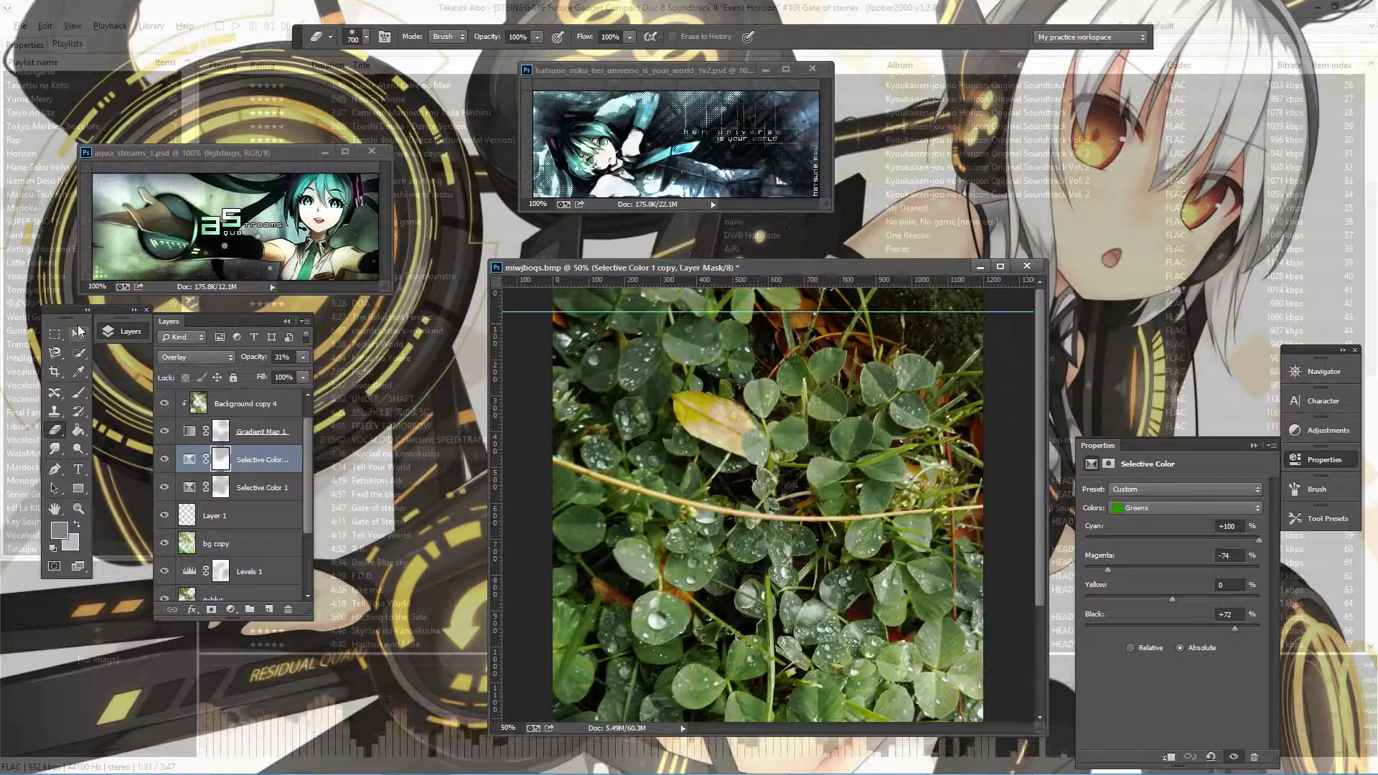
mouse_move(664, 280)
left_mouse_down()
mouse_move(666, 314)
mouse_move(216, 422)
left_mouse_up()
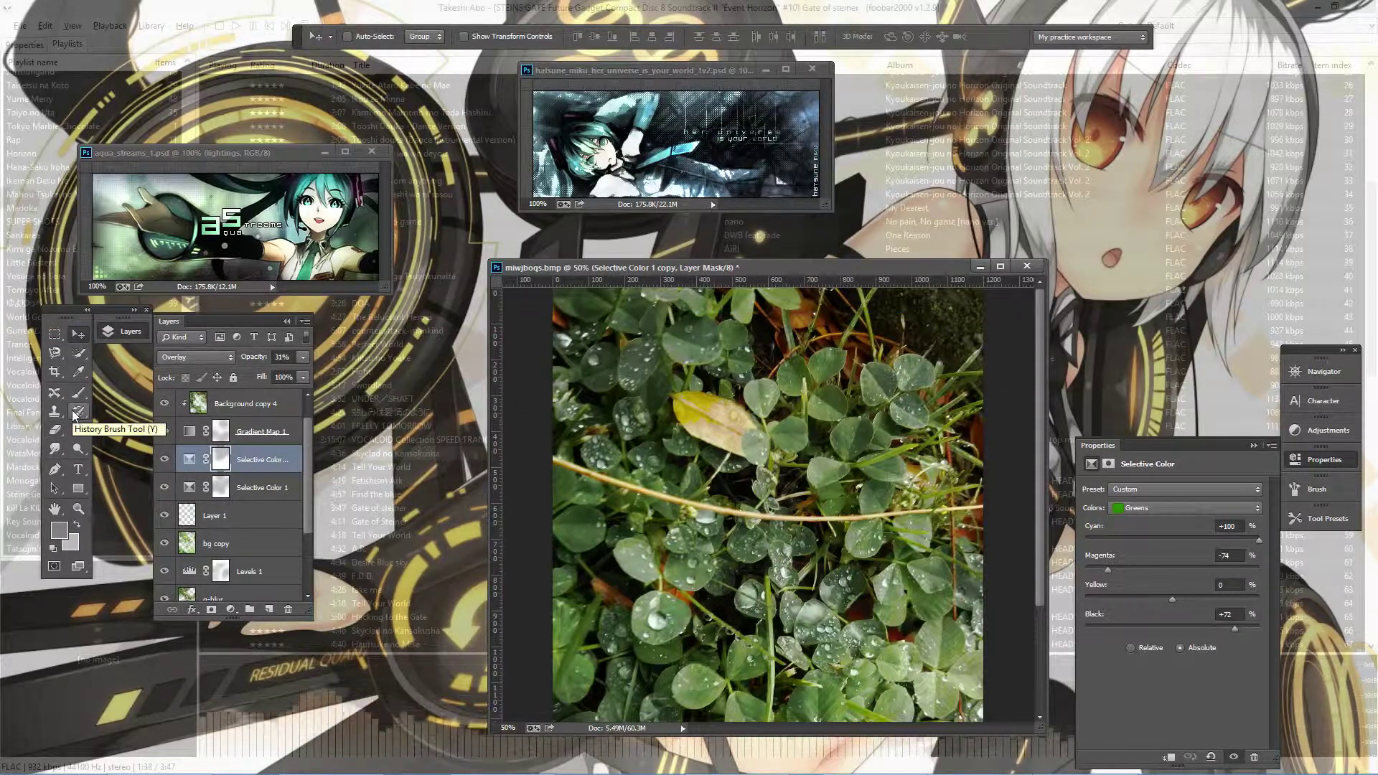
left_click(222, 459)
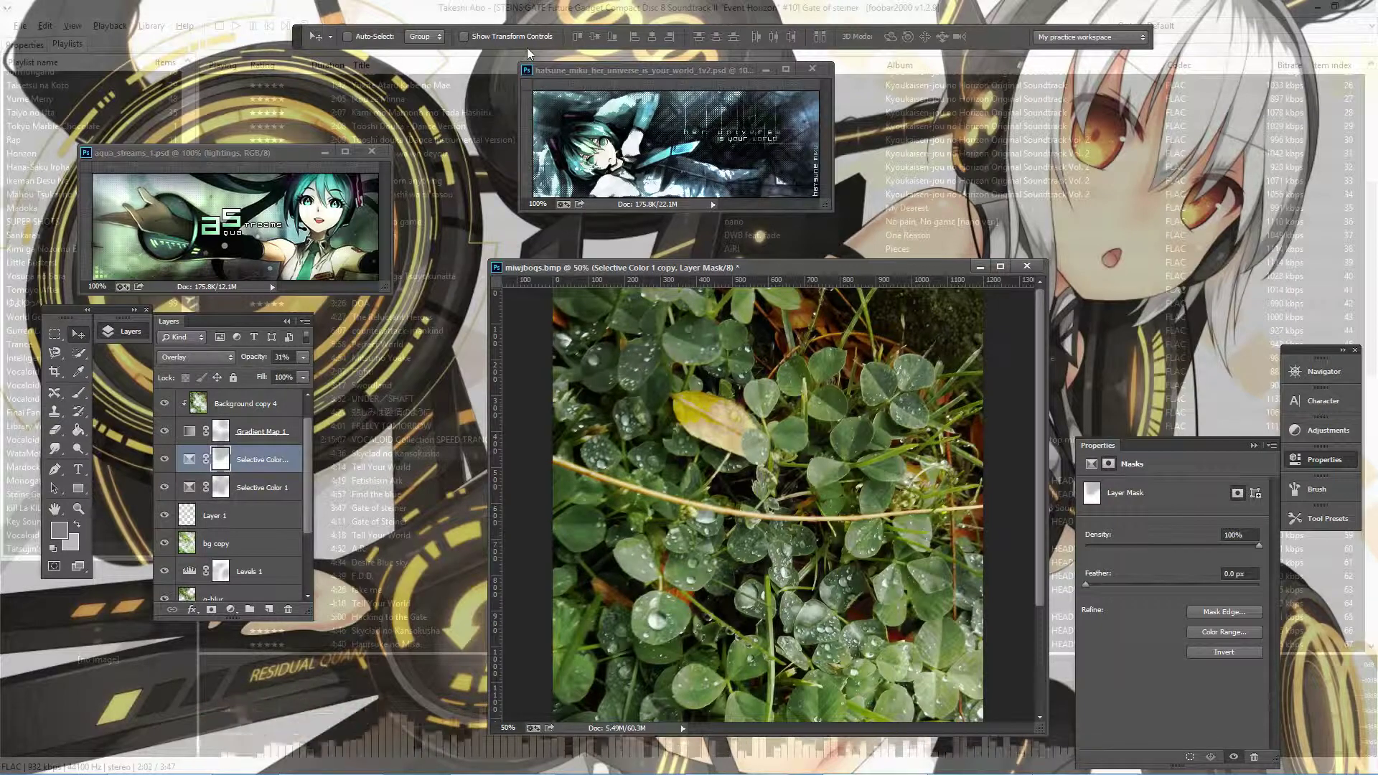
- Switch to the eraser and lower the Selective Color copy's opacity further
left_click(66, 436)
right_click(808, 548)
left_click(717, 349)
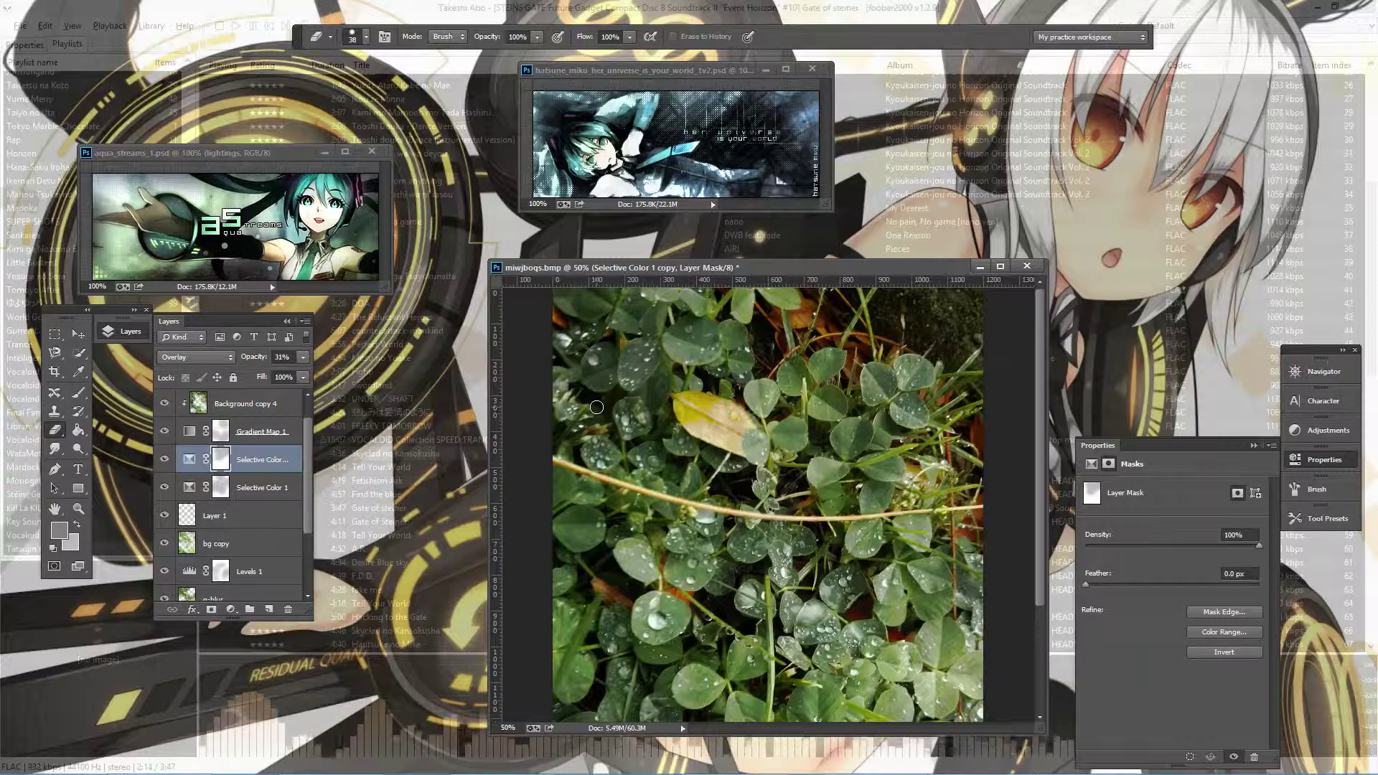
left_click_drag(302, 357, 253, 382)
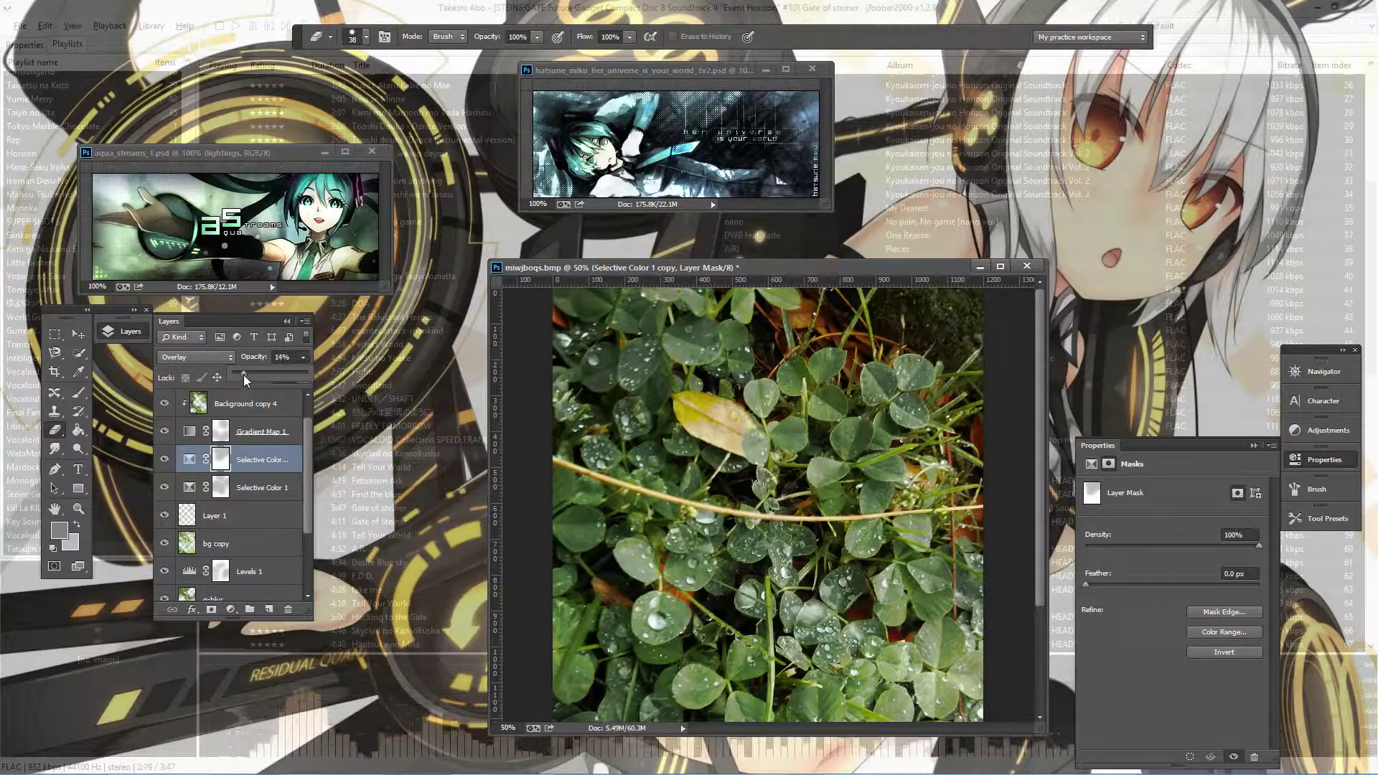
- Delete the Selective Color 1 copy layer and its mask, then select Layer 1
left_click(287, 615)
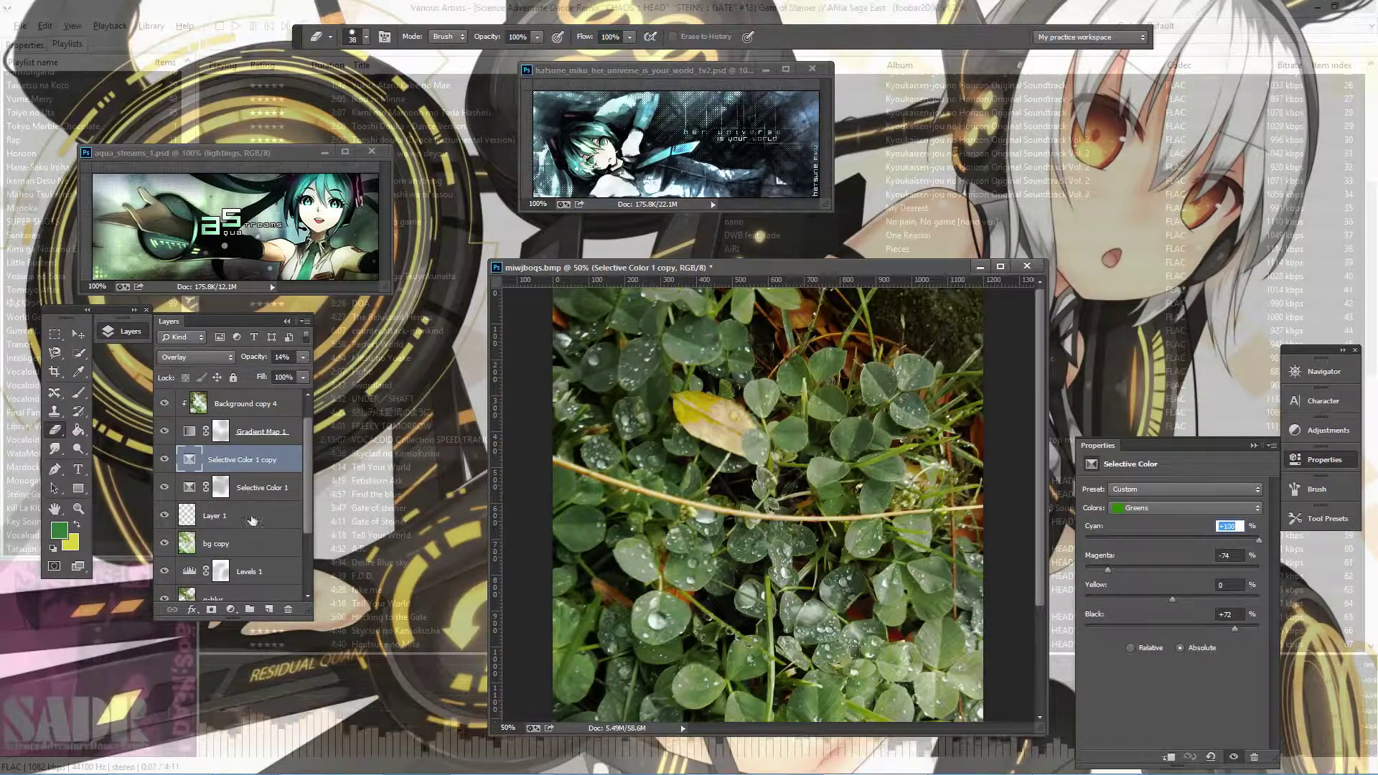
left_click_drag(252, 519, 287, 616)
left_click(228, 492)
left_click(165, 487)
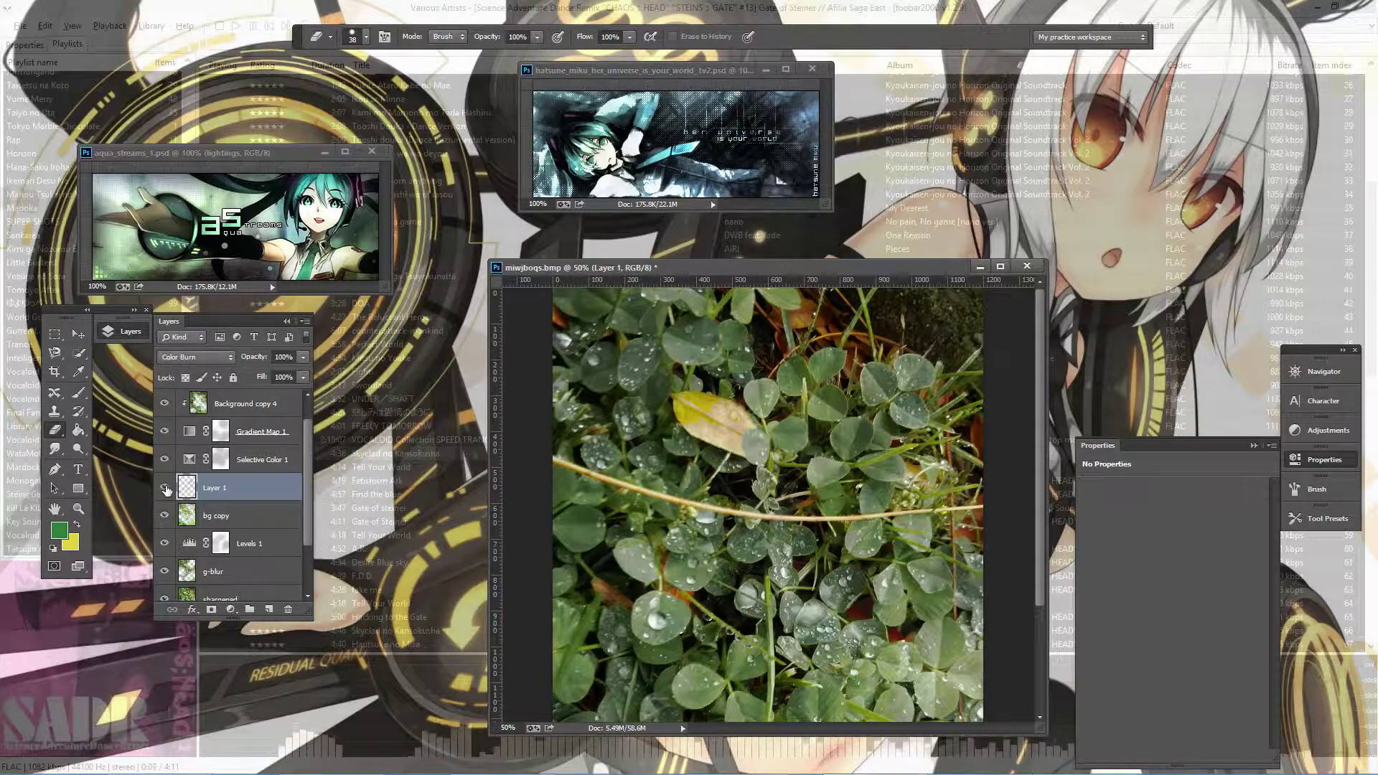
- Select the Selective Color 1 mask and set the brush size to 300
scroll(215, 474, "up", 1)
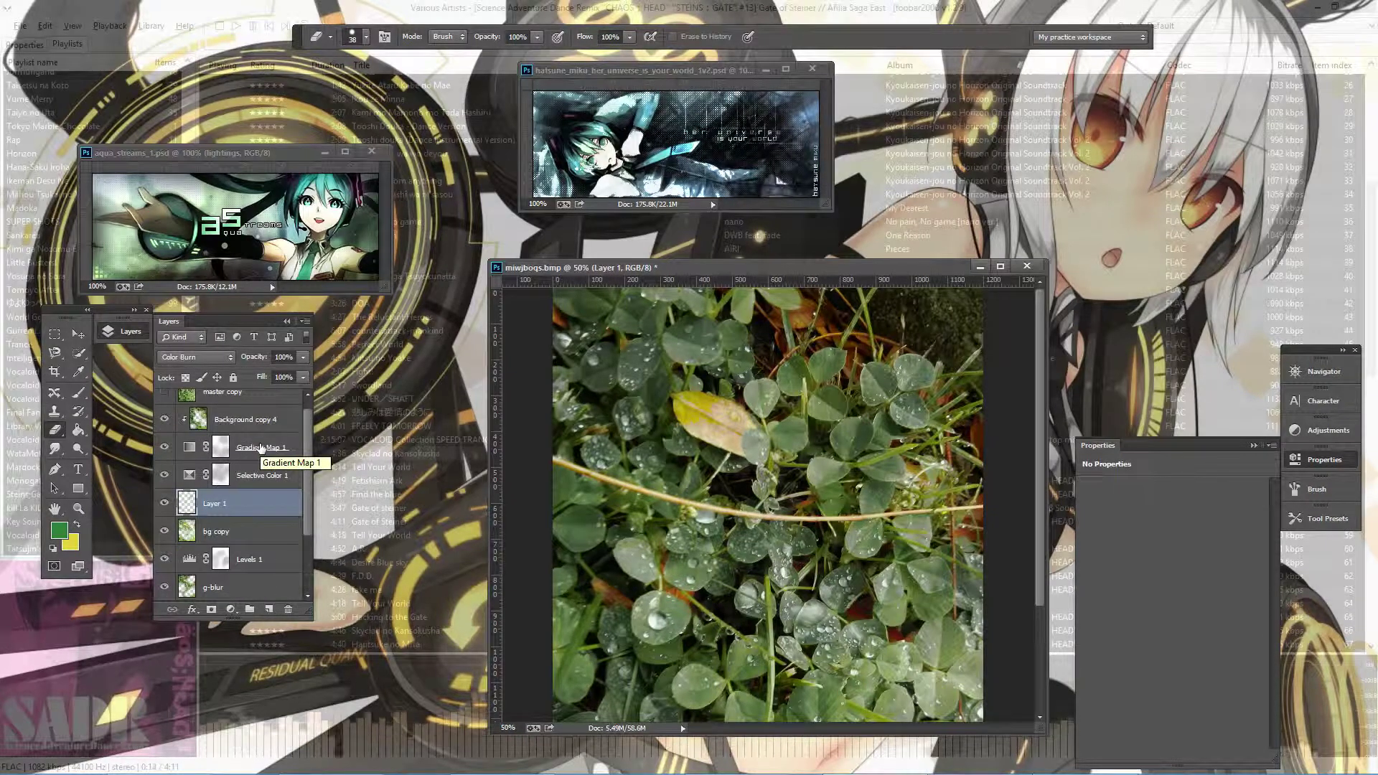
key("alt+bracketright")
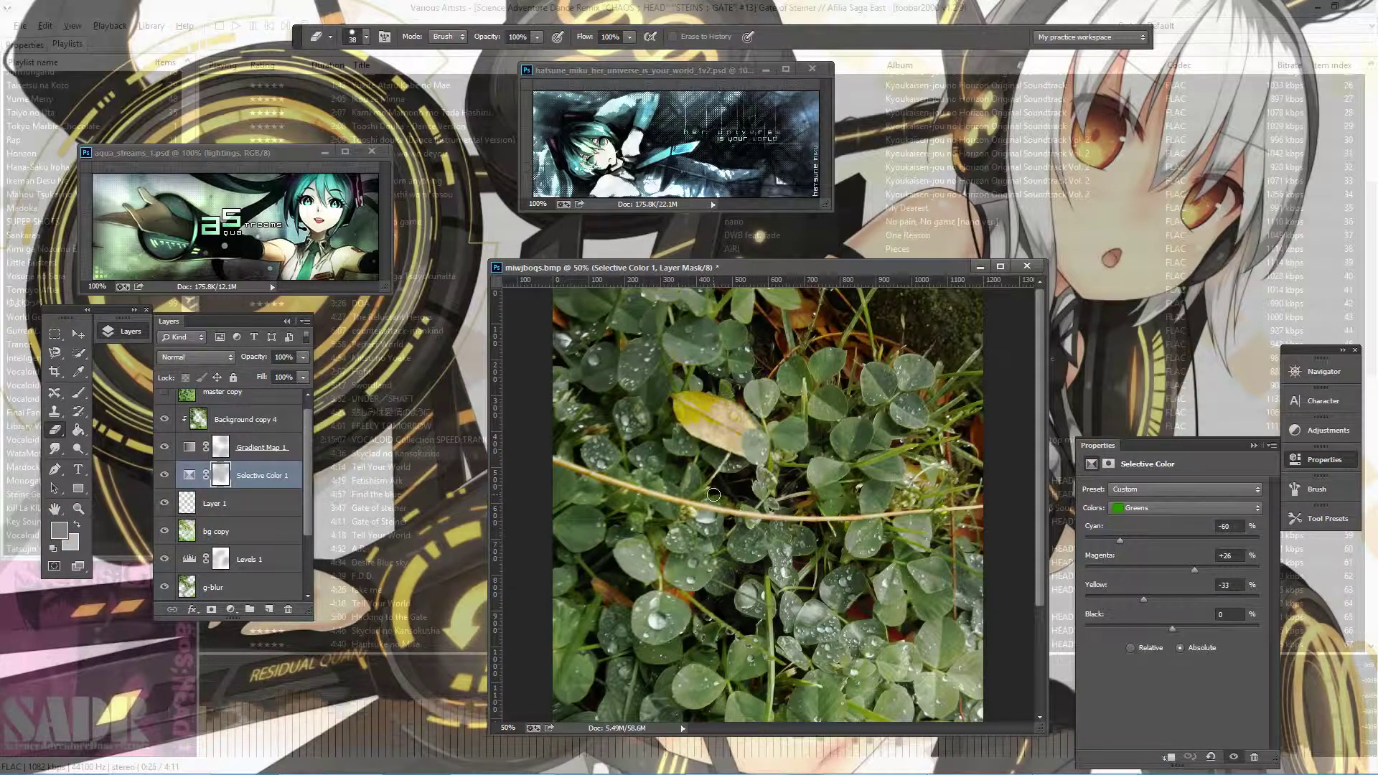
right_click(725, 468)
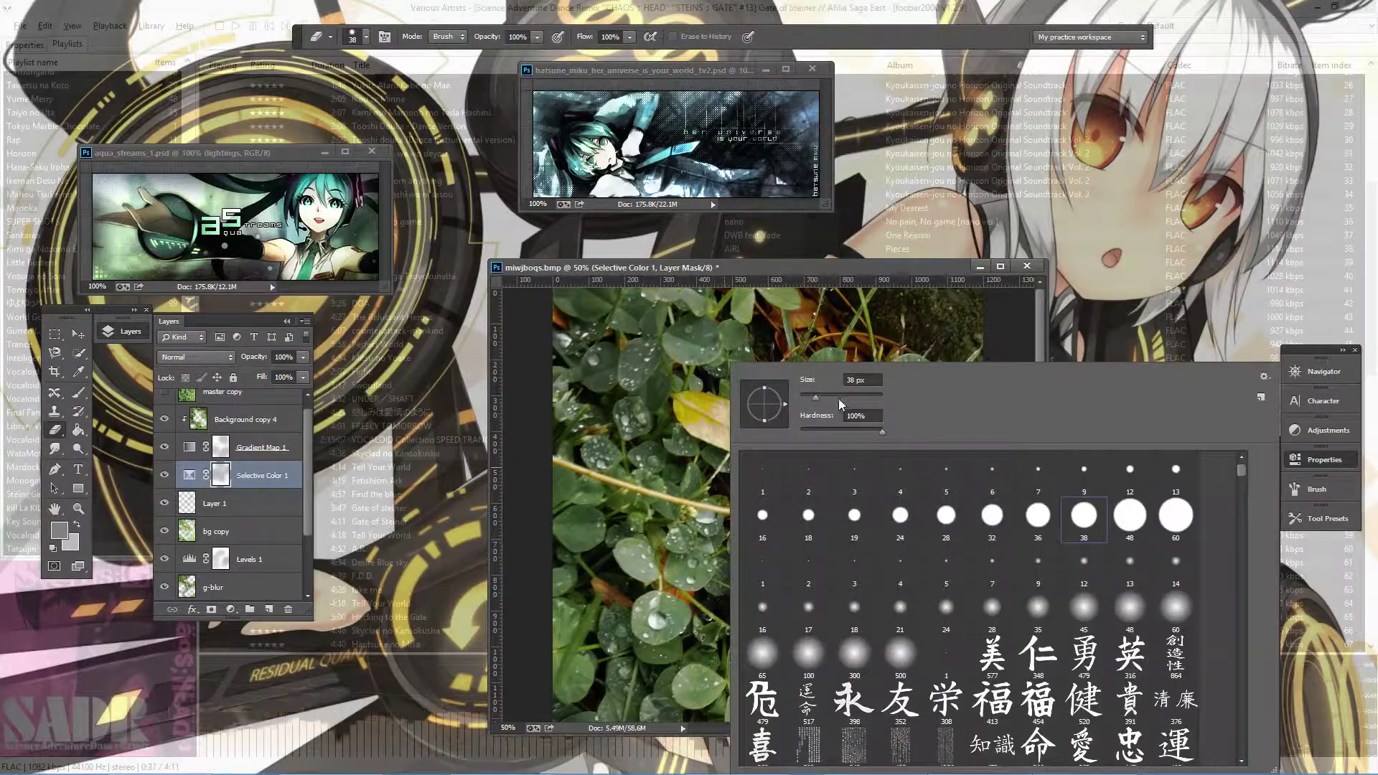
left_click(855, 653)
- Rename Layer 1 to 'shadows'
left_click(258, 447)
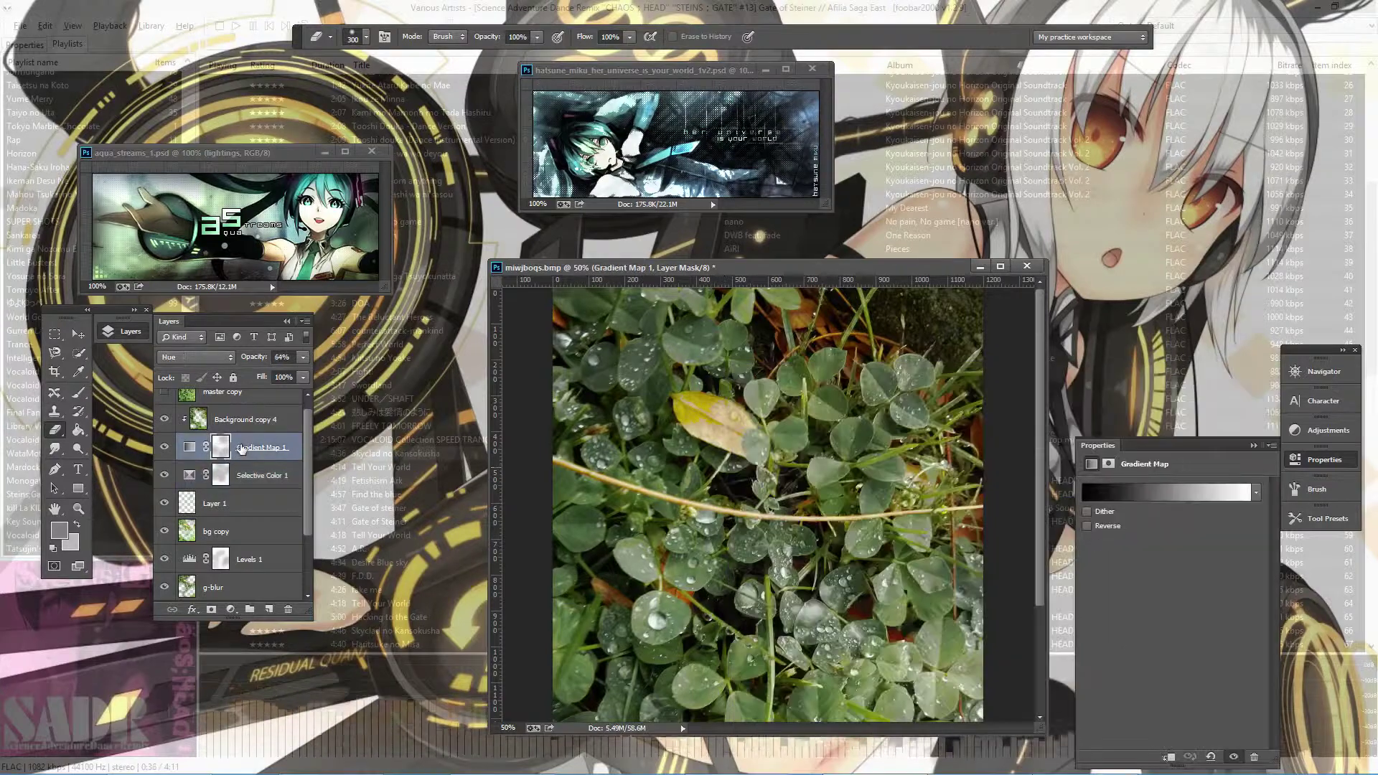
scroll(241, 450, "up", 1)
scroll(747, 488, "down", 4)
scroll(229, 495, "down", 2)
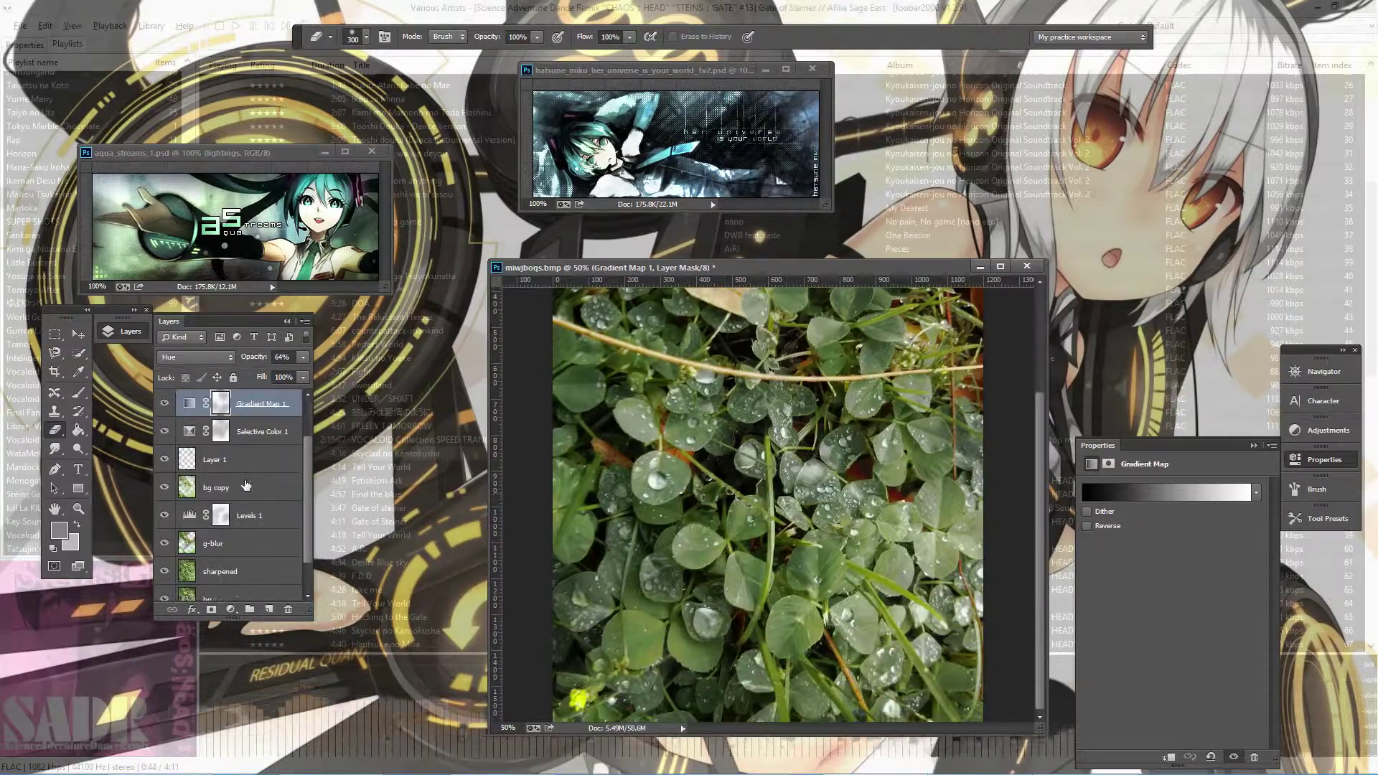
left_click(222, 459)
double_click(221, 458)
type("shadows")
key("Return")
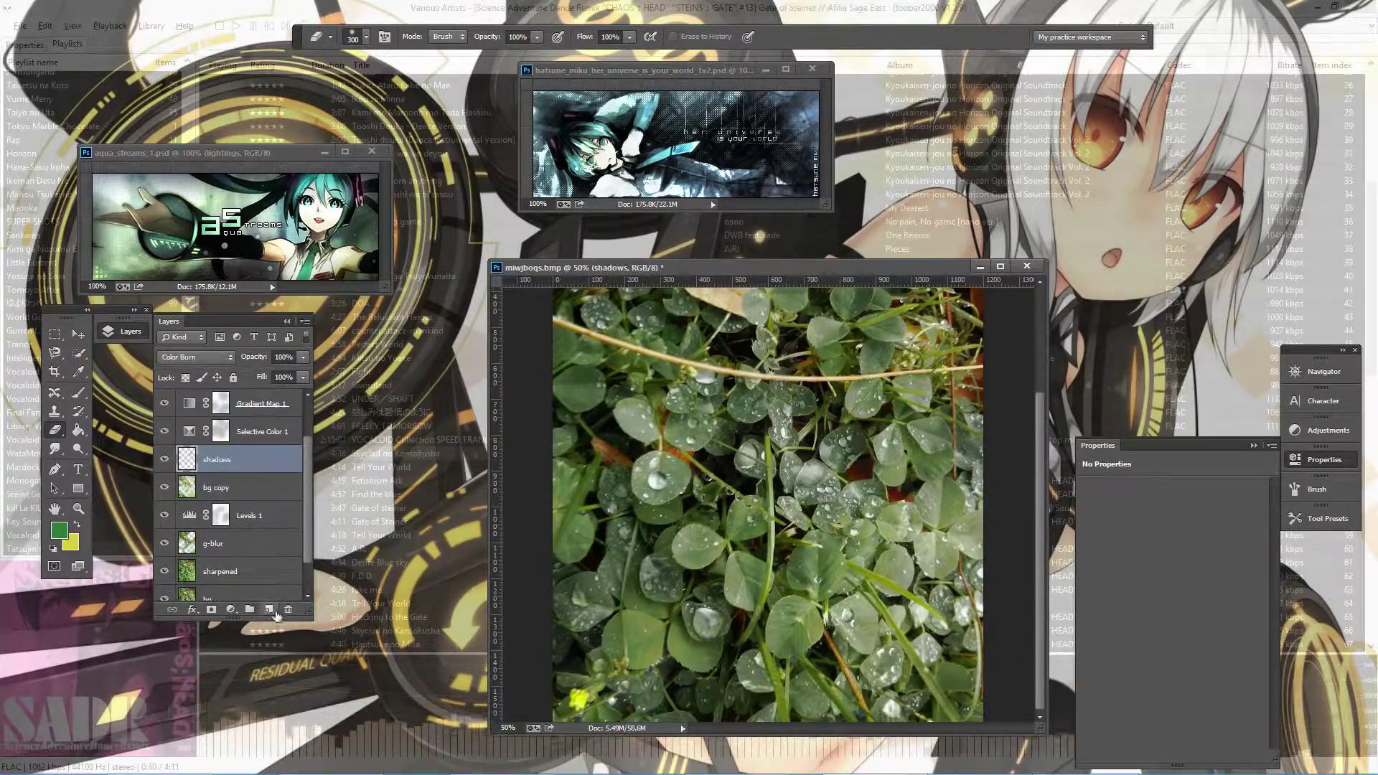
- Add a new Color Dodge layer above shadows with a bright green foreground colour
left_click(270, 610)
left_click(195, 357)
left_click(194, 152)
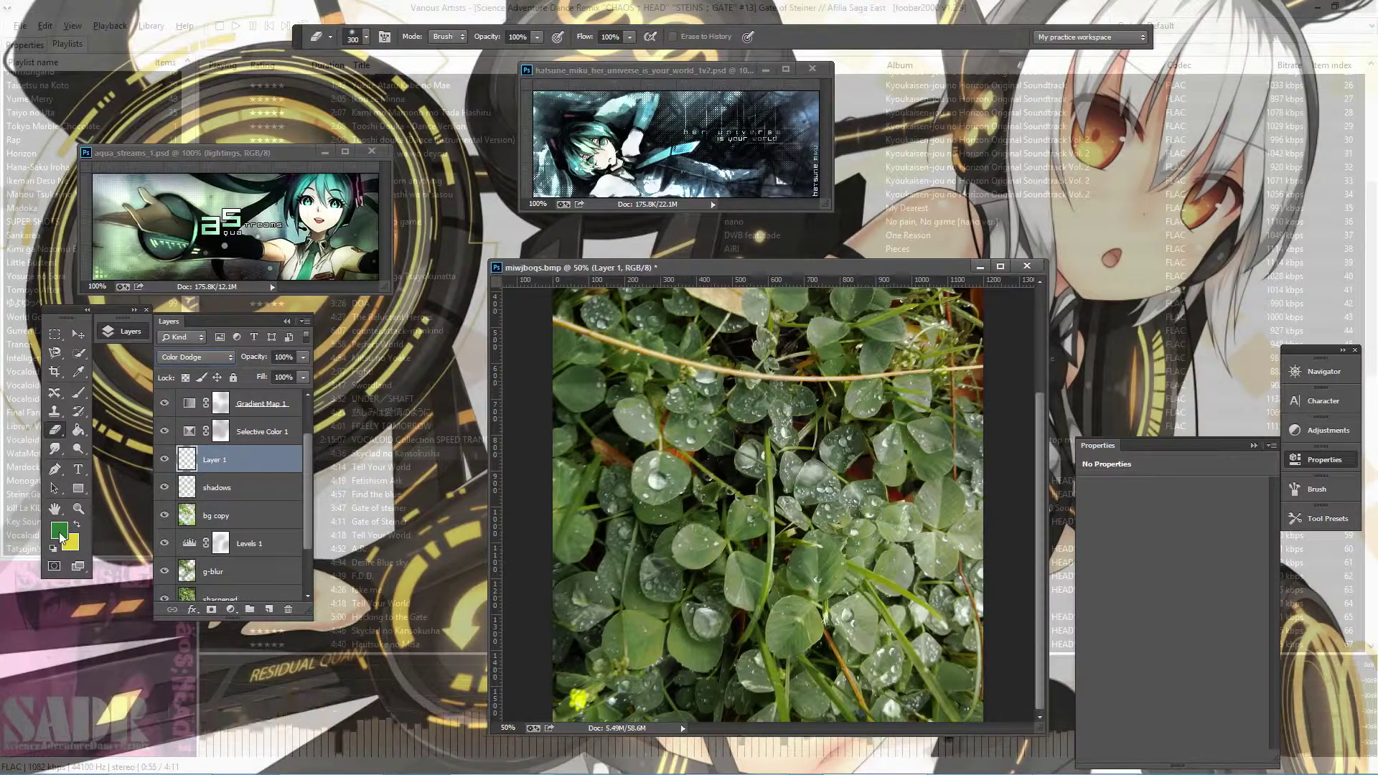
left_click(60, 533)
left_click(1240, 189)
- Paint faint green strokes over the clover with an 11% opacity, 489 px brush
key("b")
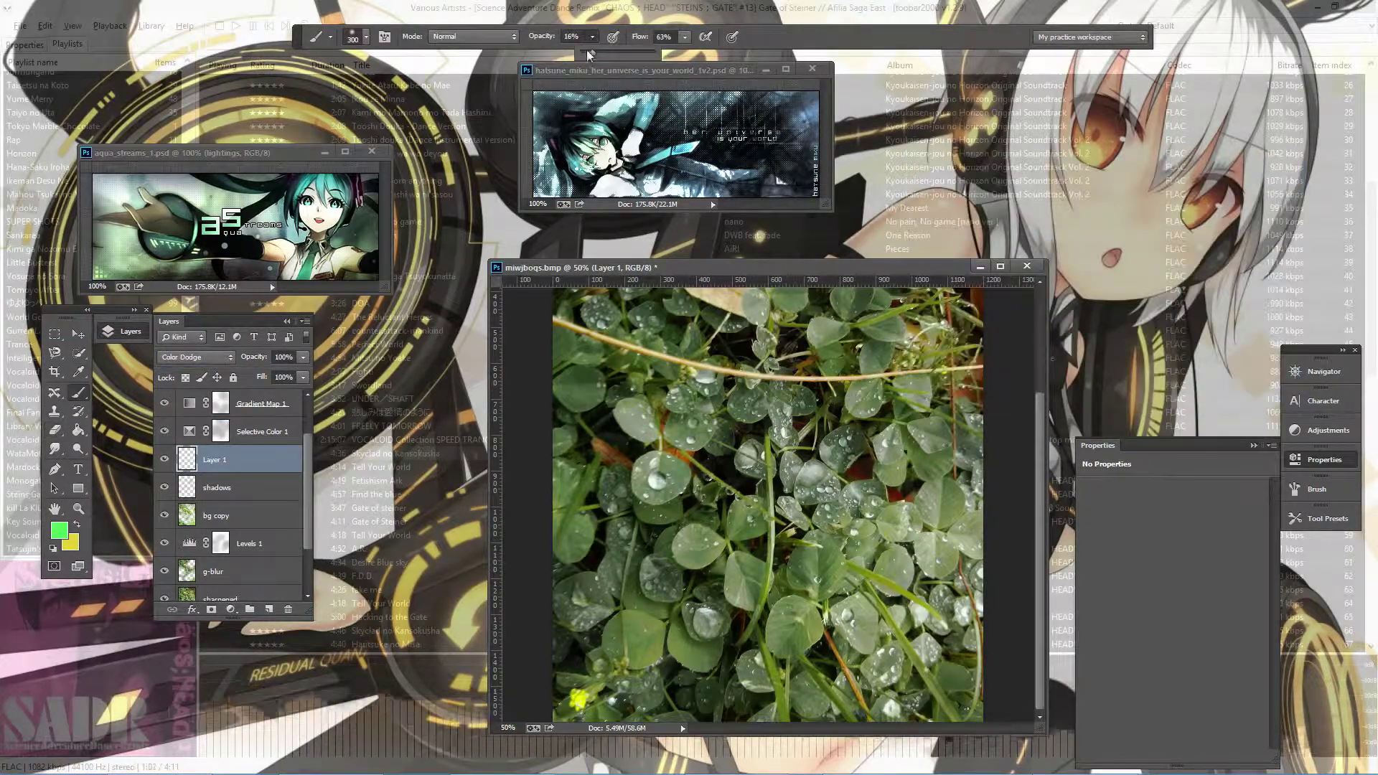
left_click_drag(587, 49, 577, 52)
right_click(894, 574)
left_click_drag(953, 428, 972, 429)
key("Return")
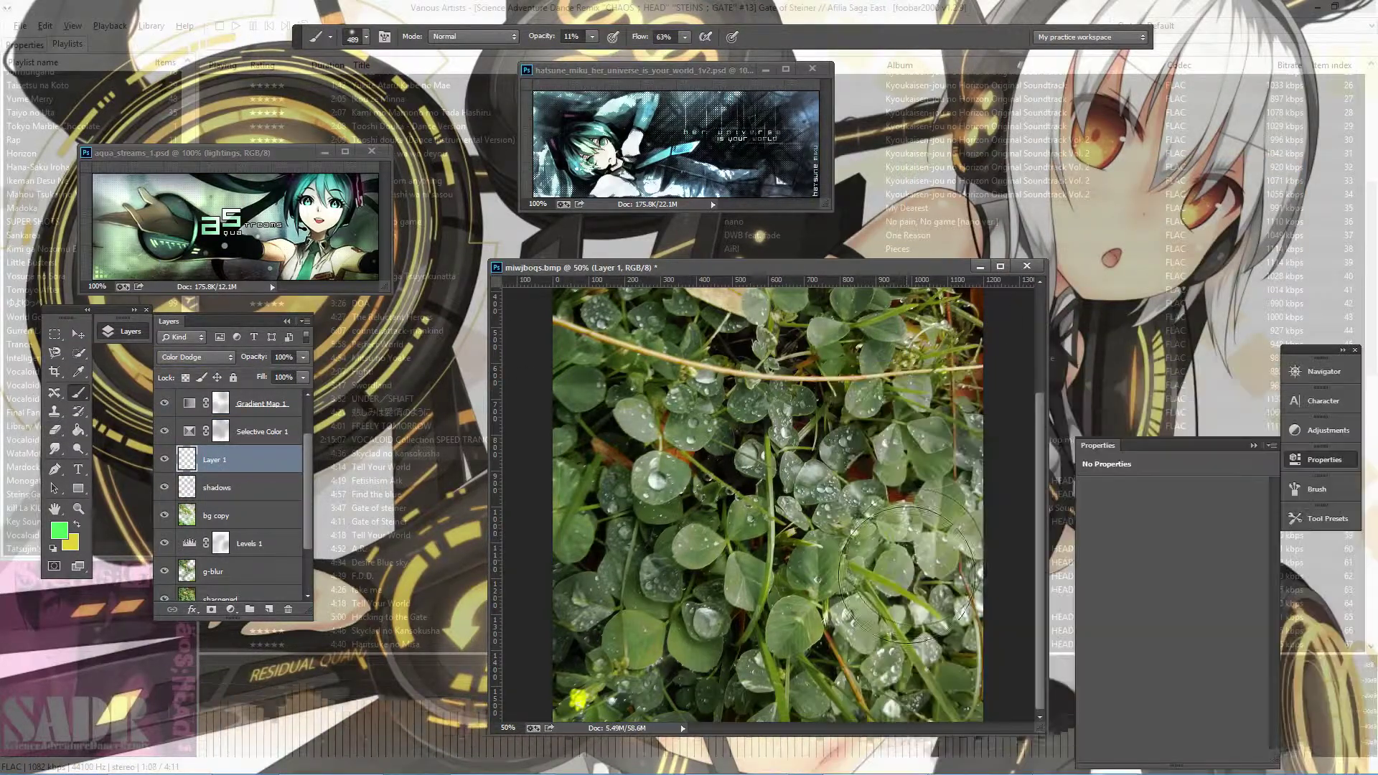
left_click_drag(908, 574, 861, 632)
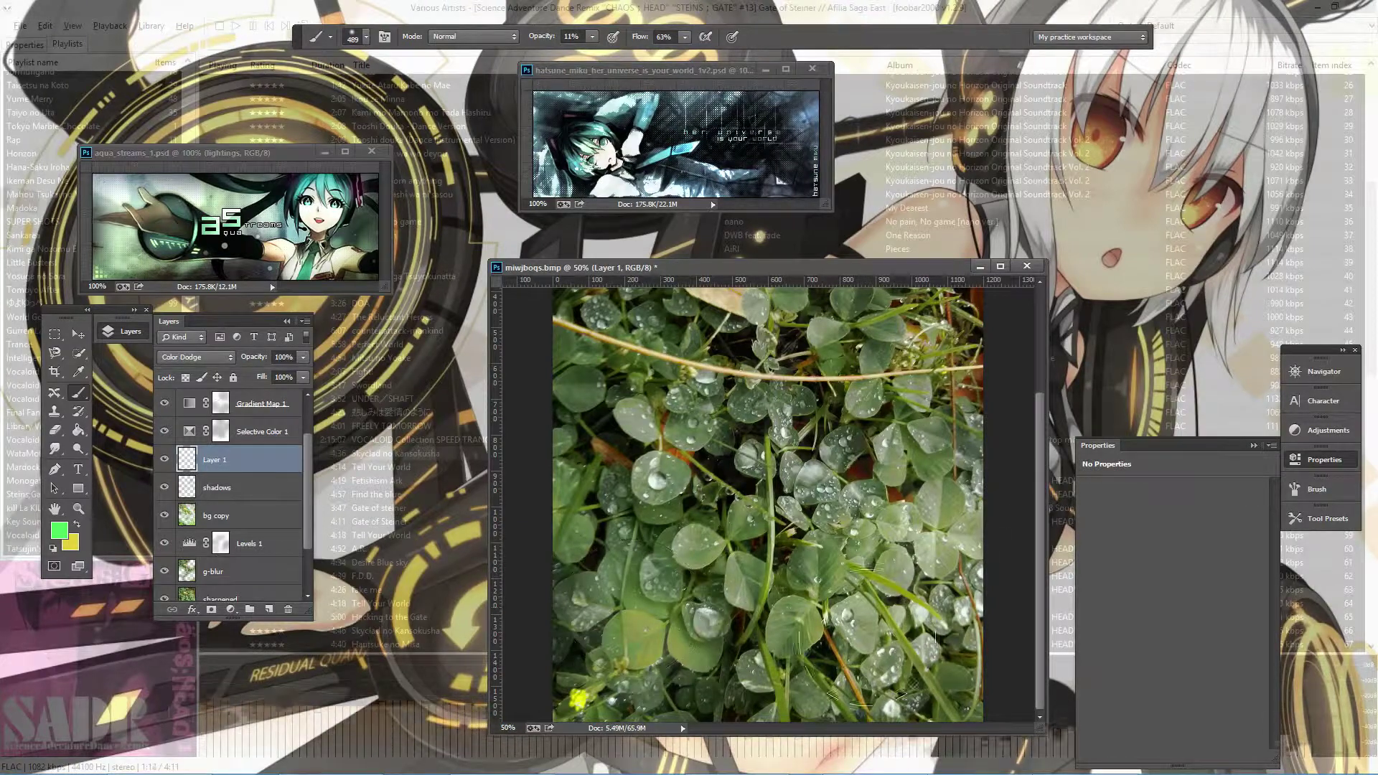
- Leave the blend mode unchanged and pick a more saturated green, 00c216
left_click(215, 357)
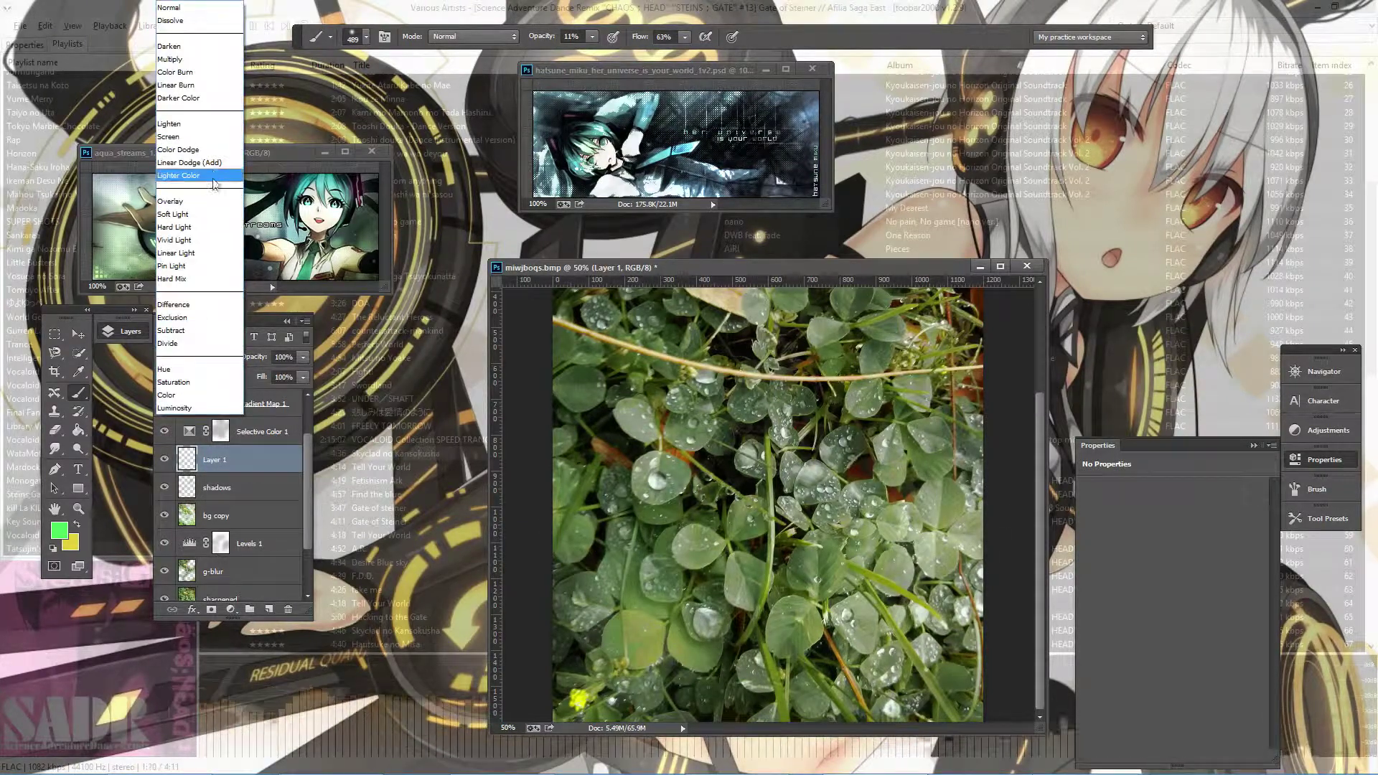
key("Escape")
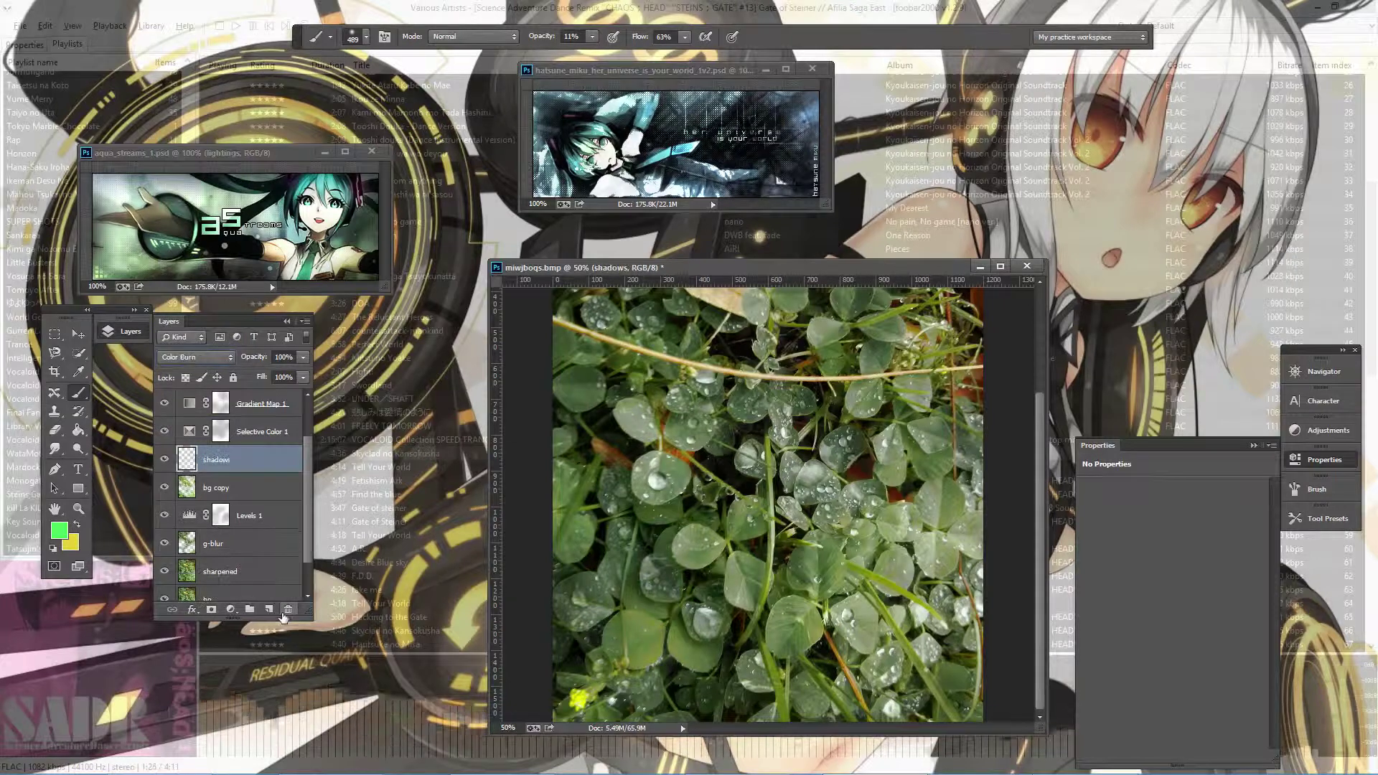
left_click(59, 531)
left_click_drag(1057, 280, 1158, 249)
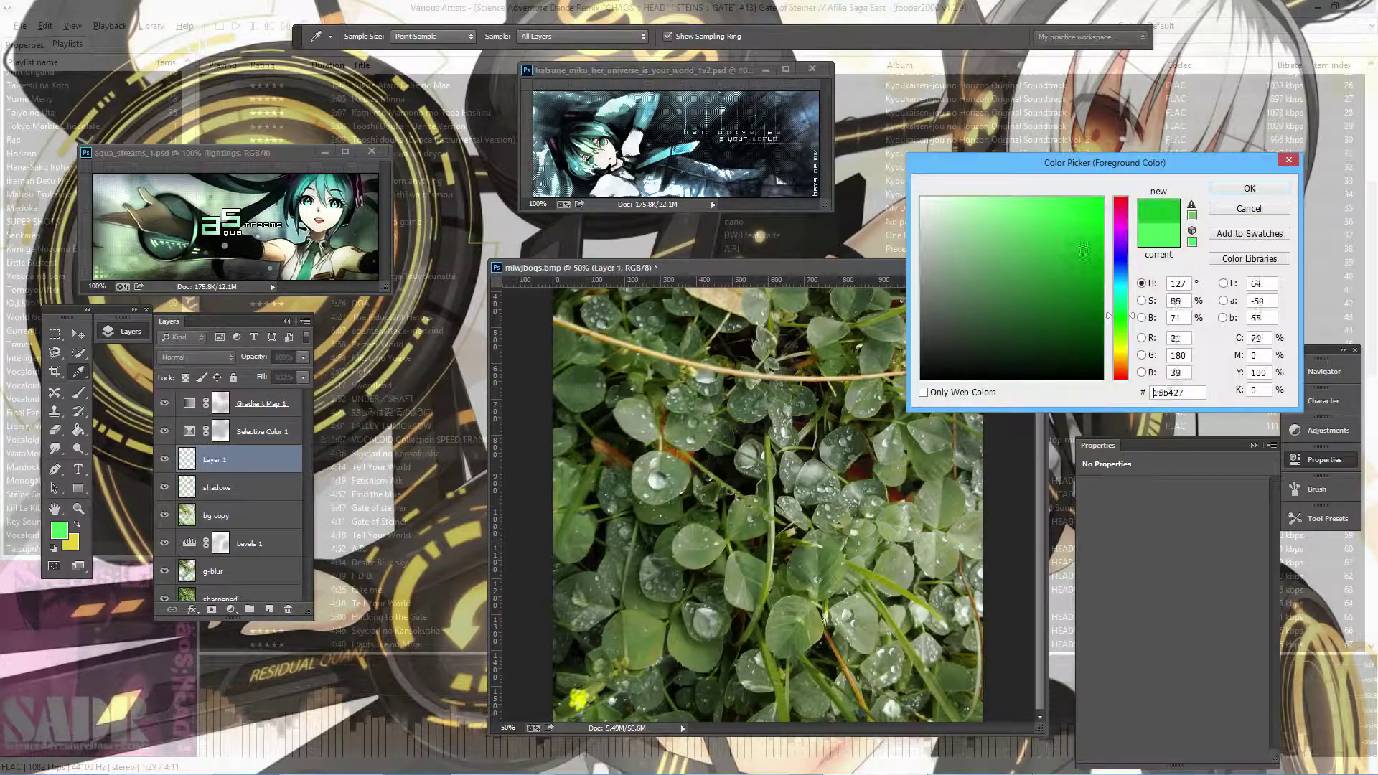
- Accept the saturated green, swap colours, and set Layer 1 to Color Dodge
left_click(1249, 188)
key("x")
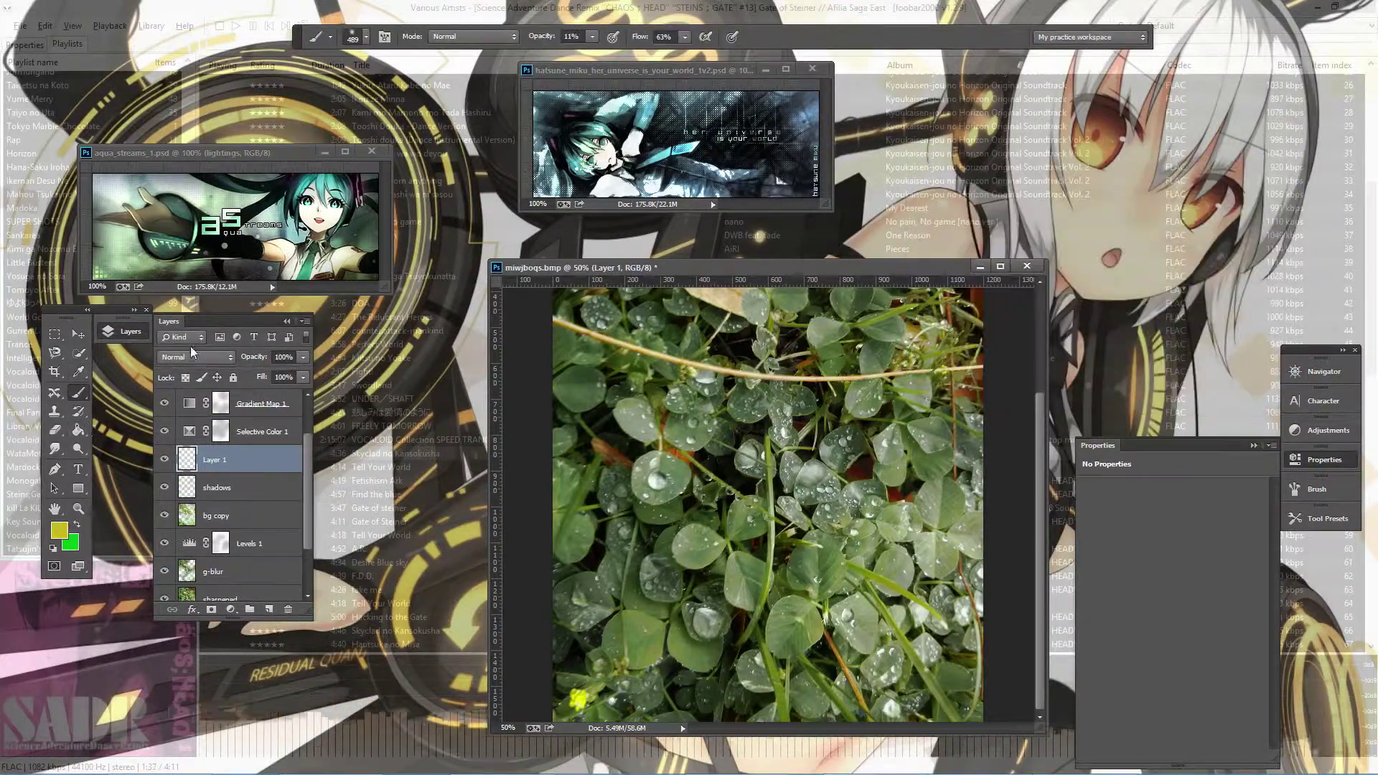
left_click(192, 357)
left_click(199, 156)
- Shrink the brush to 111 px and move Layer 1 above Background copy 4
right_click(678, 610)
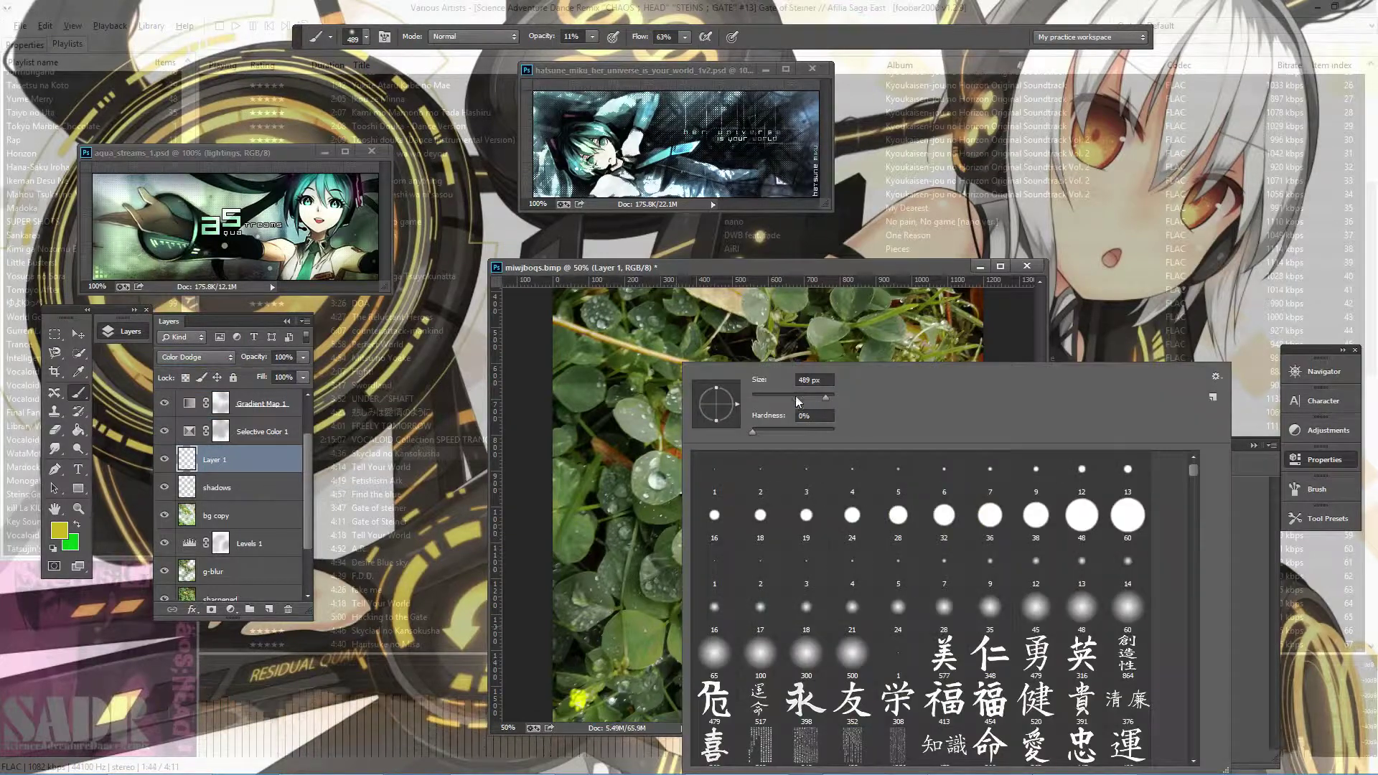
left_click_drag(796, 401, 770, 399)
left_click(1322, 372)
left_click(1258, 442)
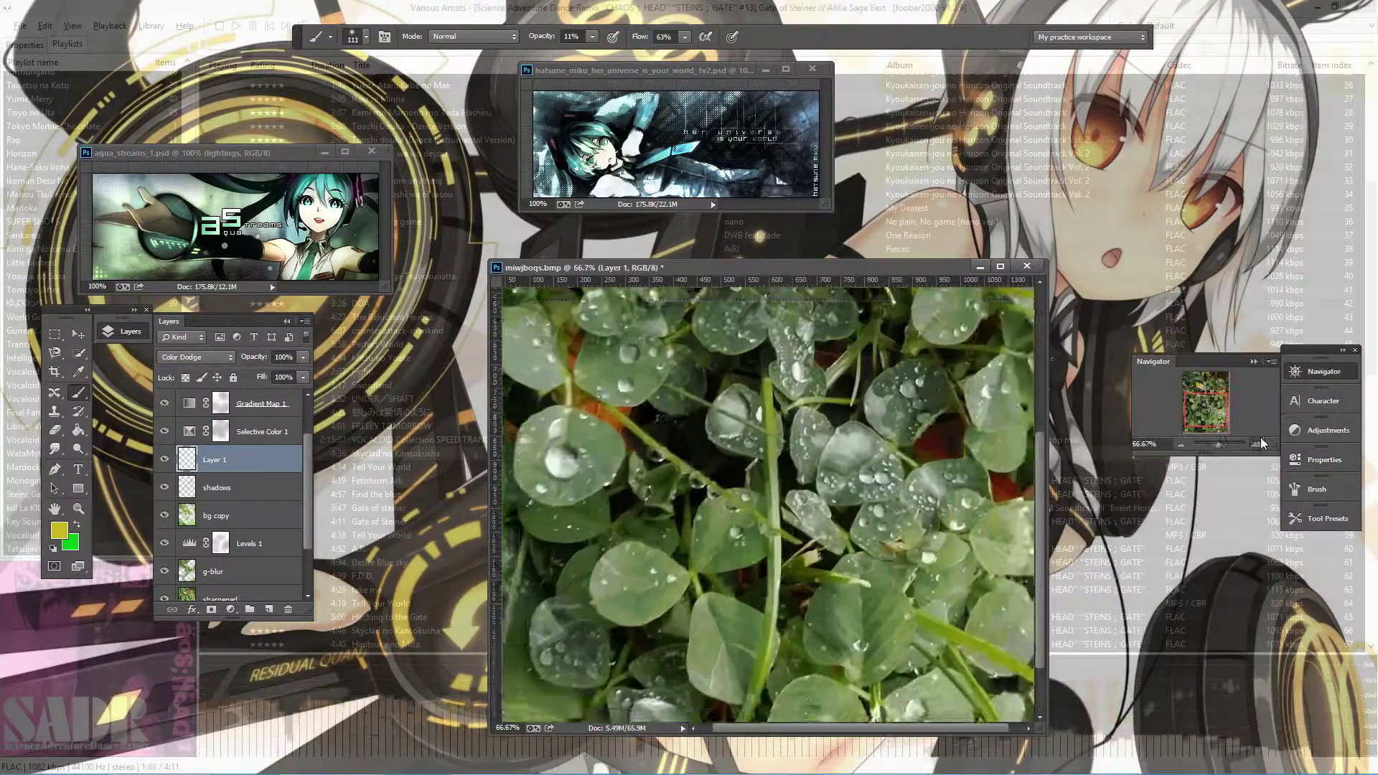
left_click(1181, 445)
left_click_drag(215, 460, 230, 426)
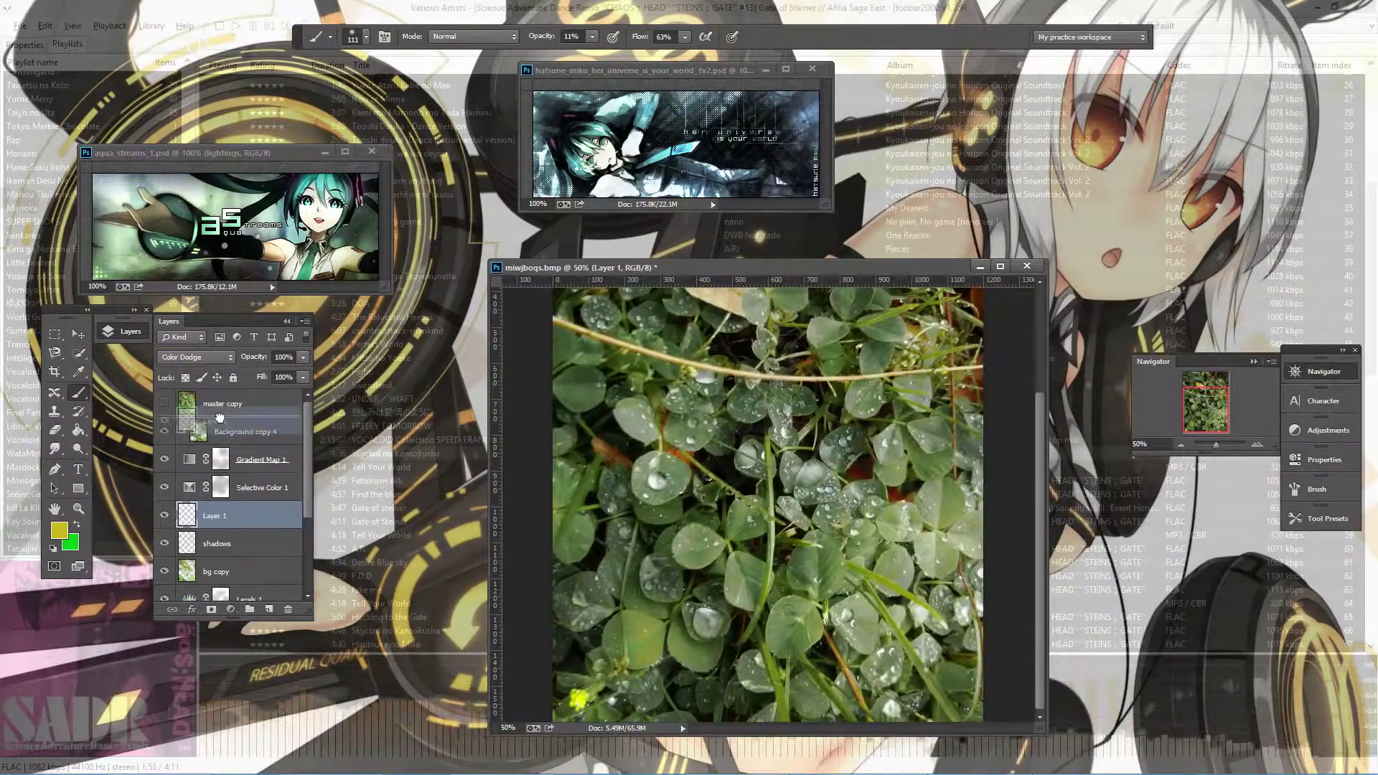
- Dab soft green light onto a leaf, then set the brush size to 500 px
key("e")
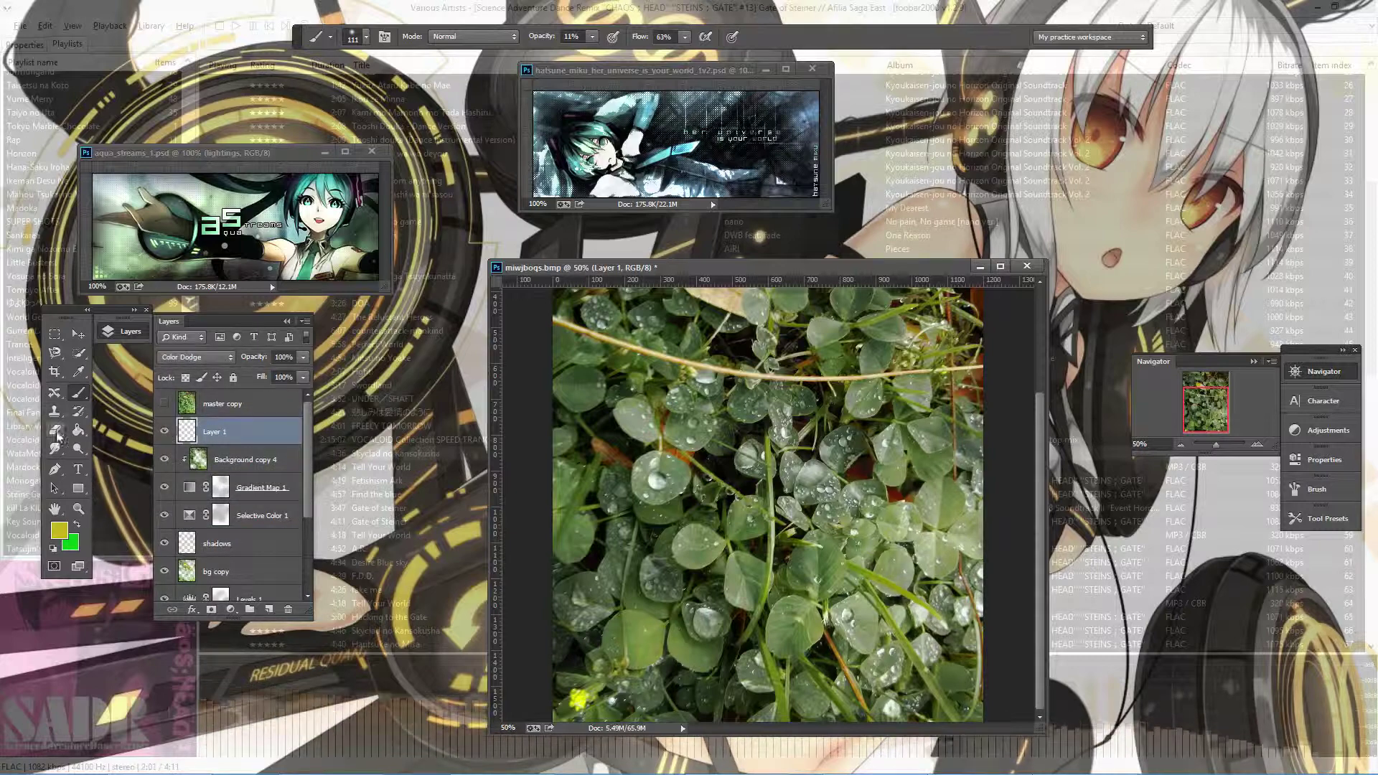
key("b")
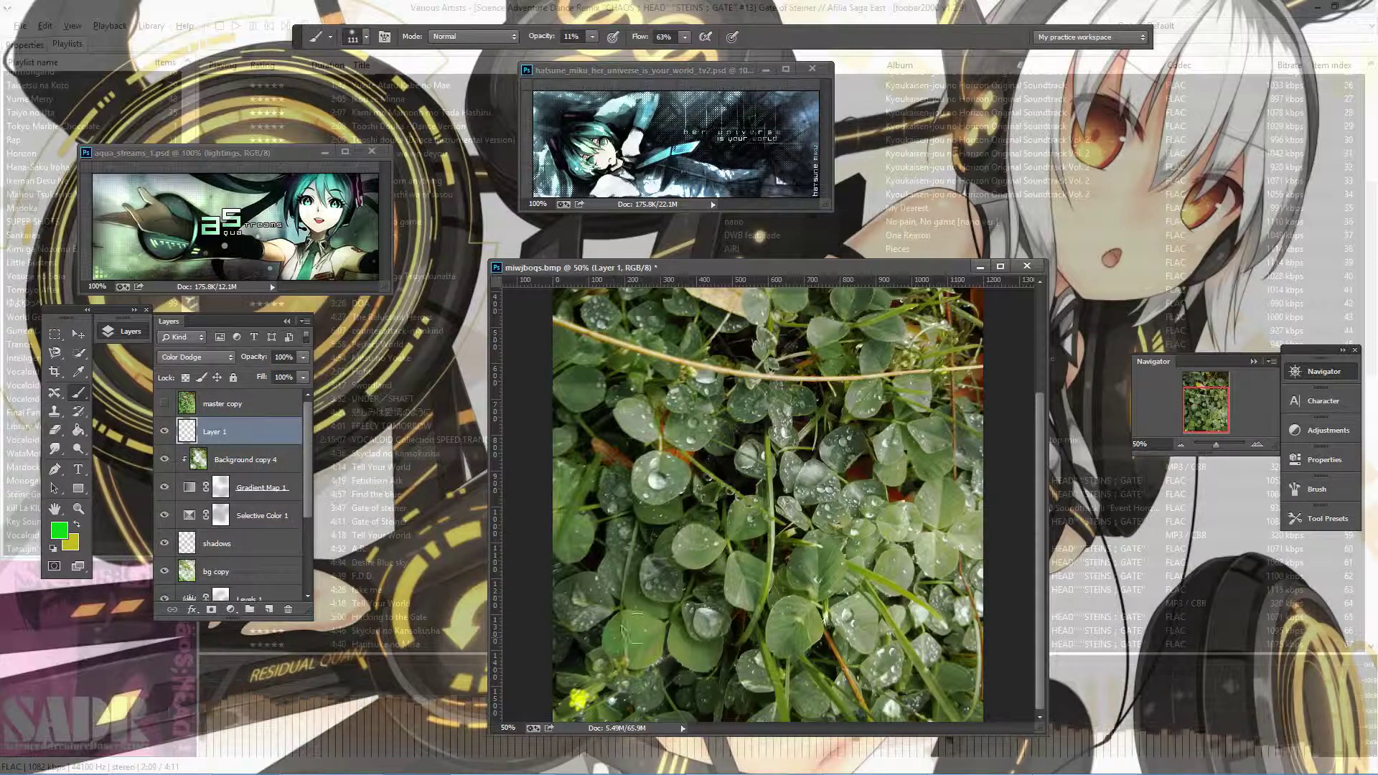
left_click(632, 628)
right_click(786, 366)
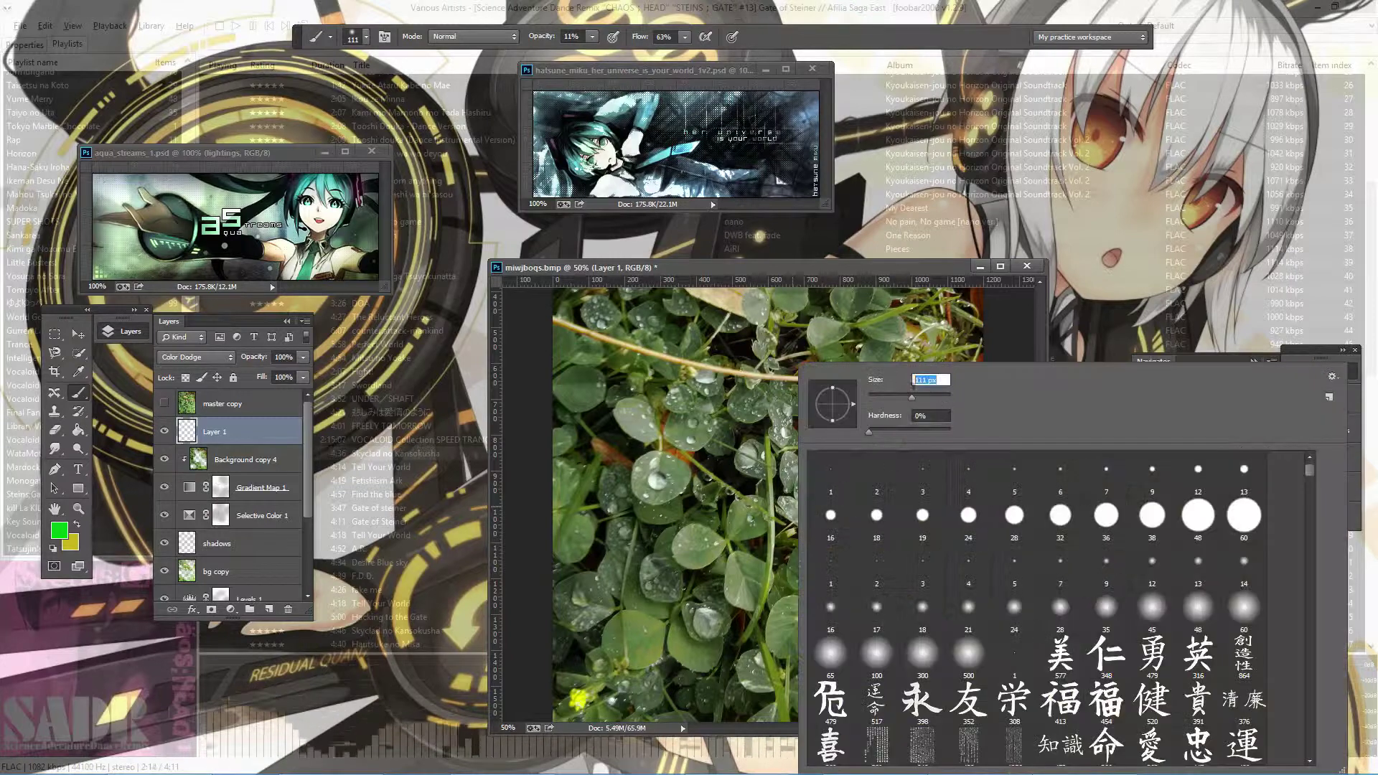
type("500")
key("Return")
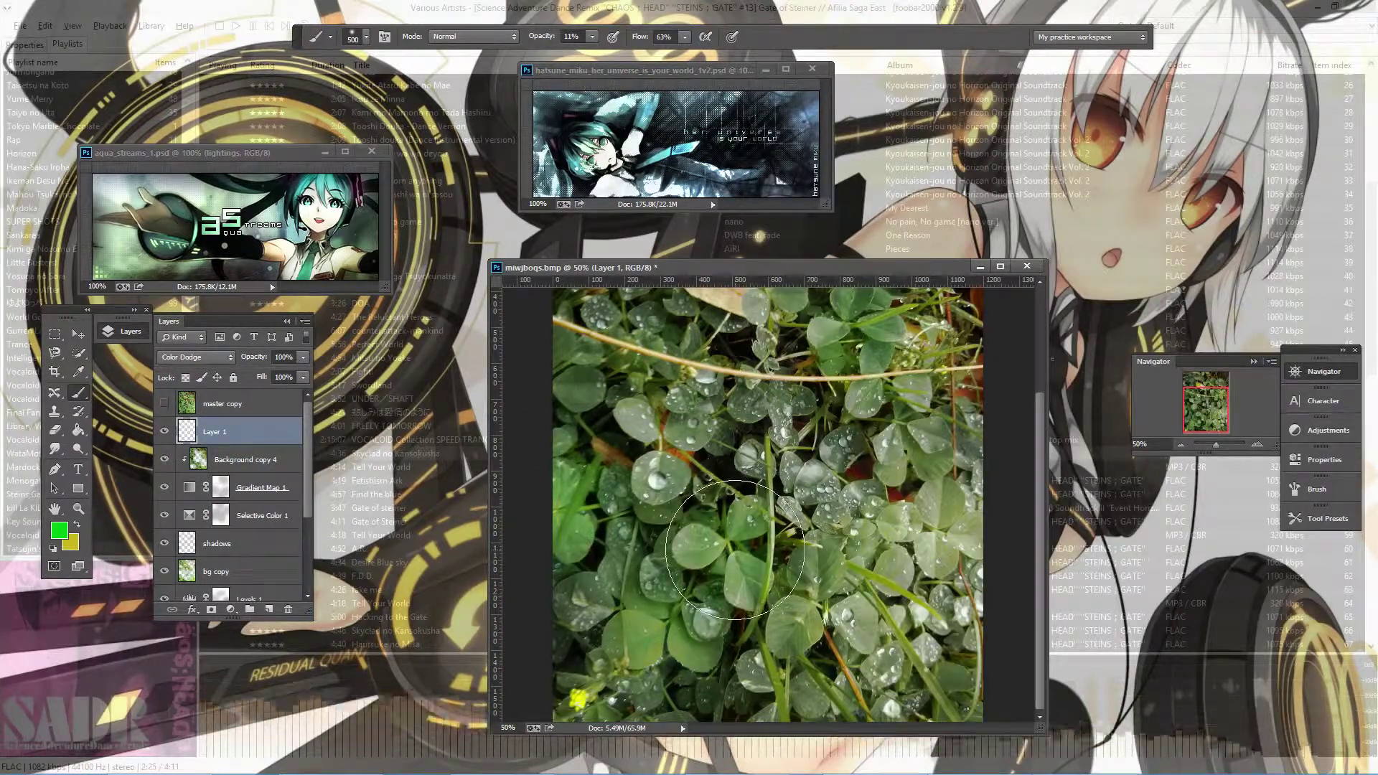
- Reduce the painting brush on Layer 1 to 97 px
right_click(692, 671)
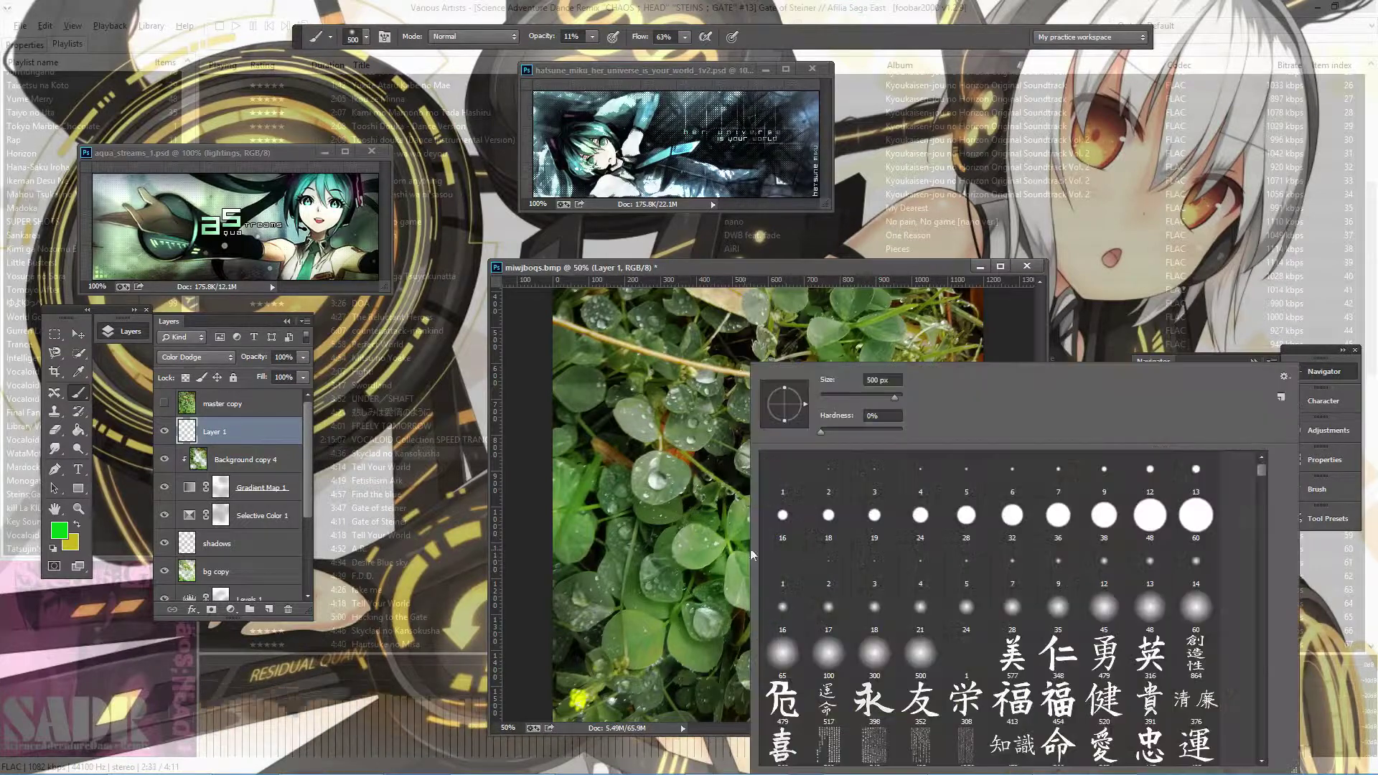
key("e")
key("Escape")
key("b")
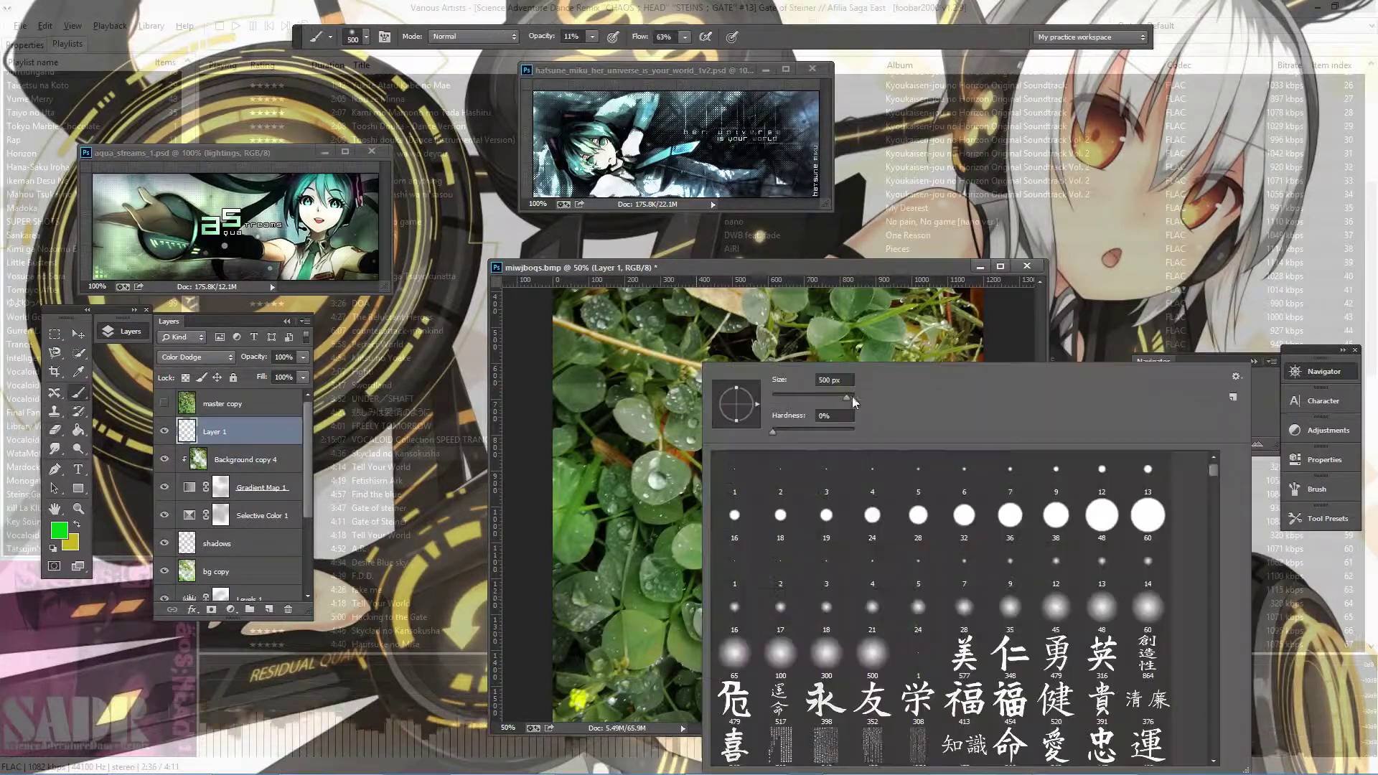
right_click(702, 683)
key("Escape")
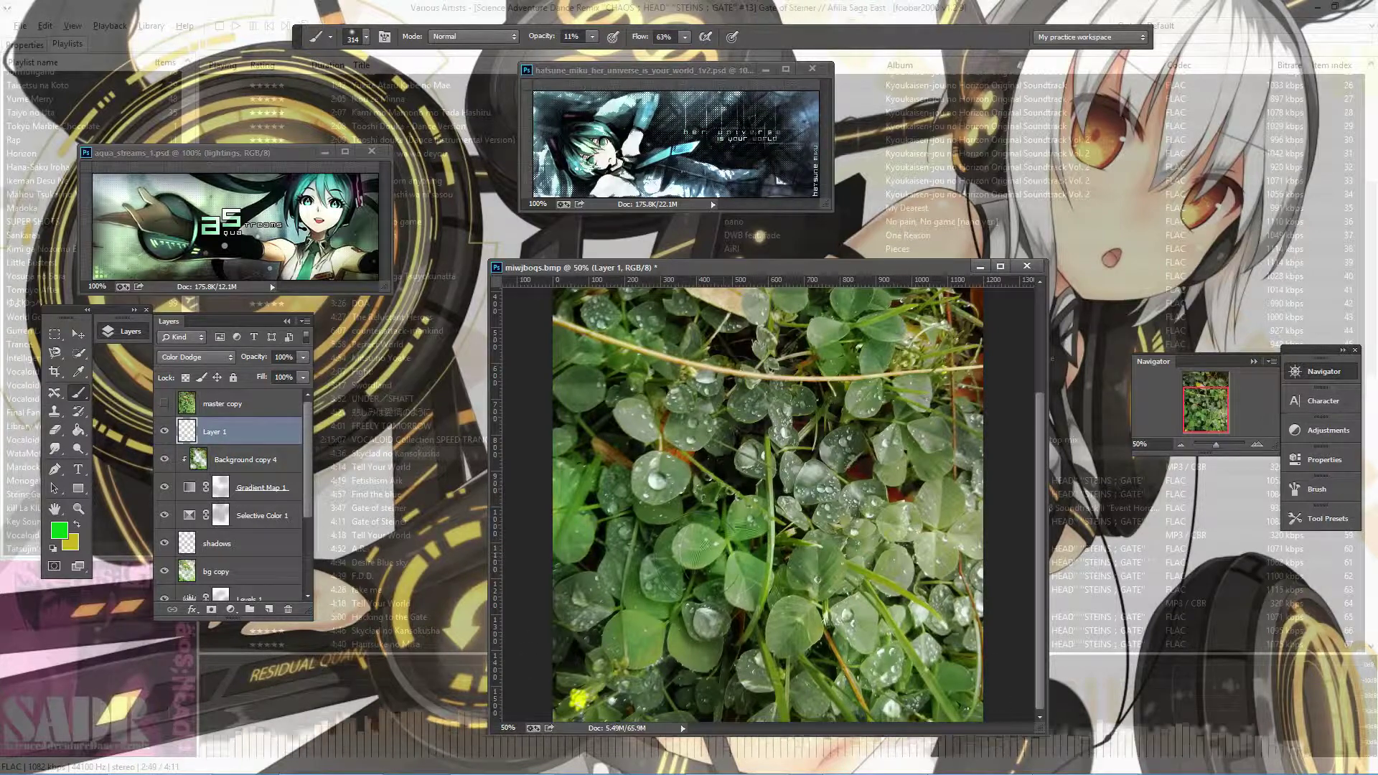
right_click(740, 531)
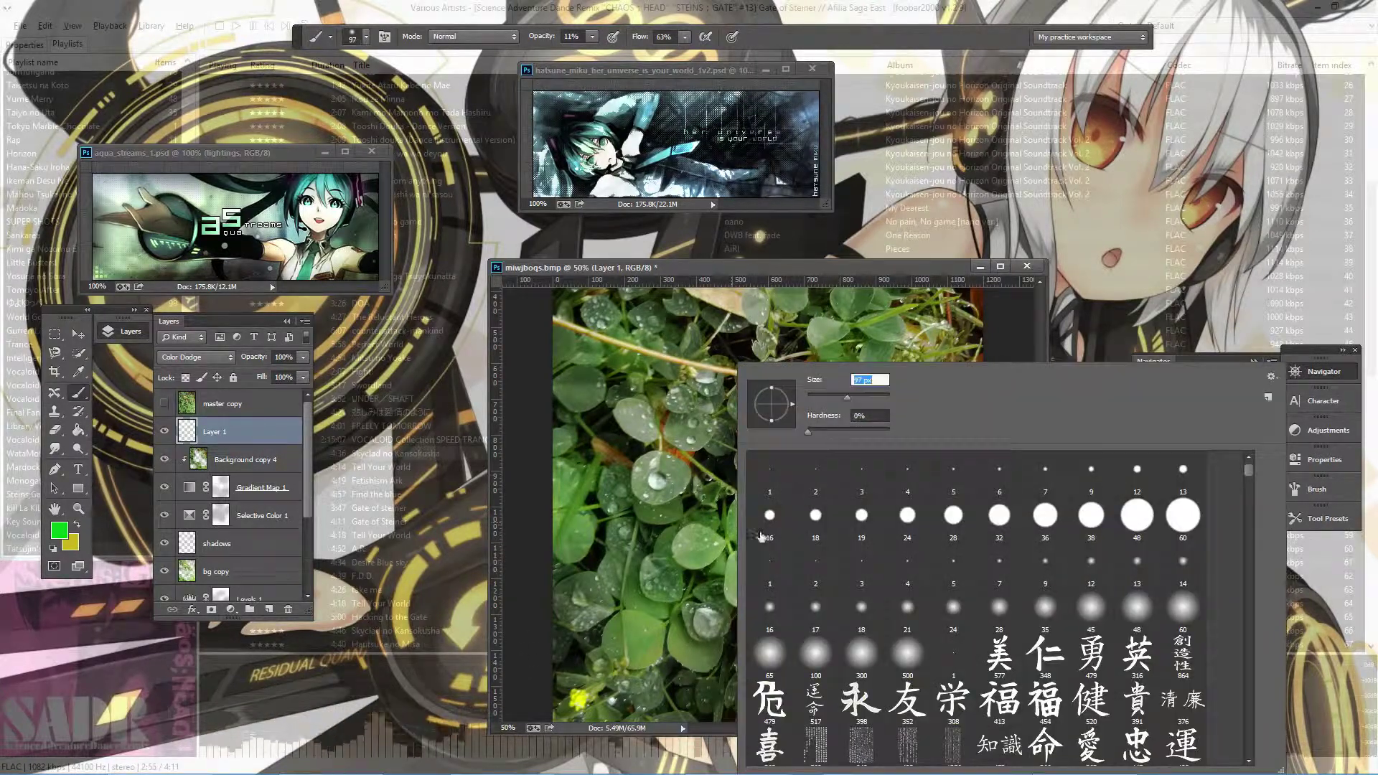
key("Return")
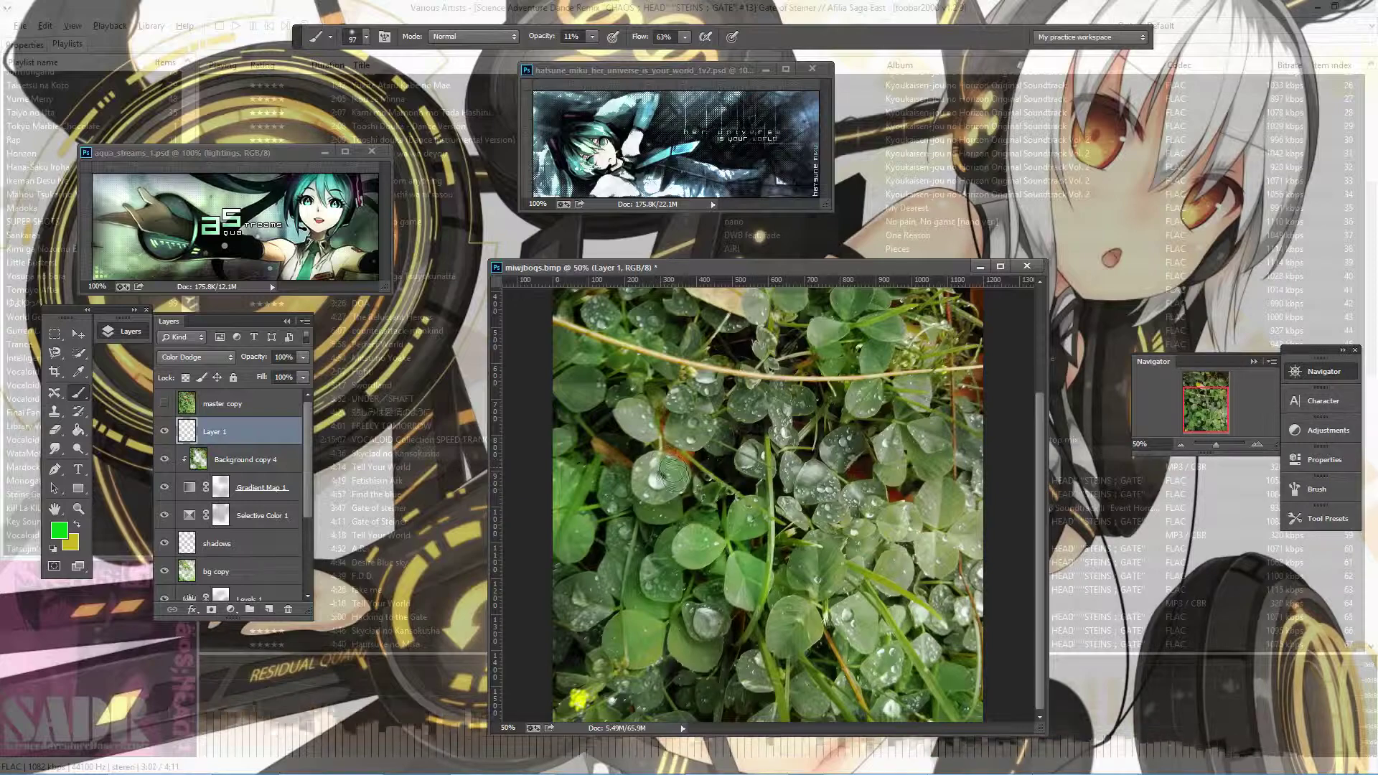